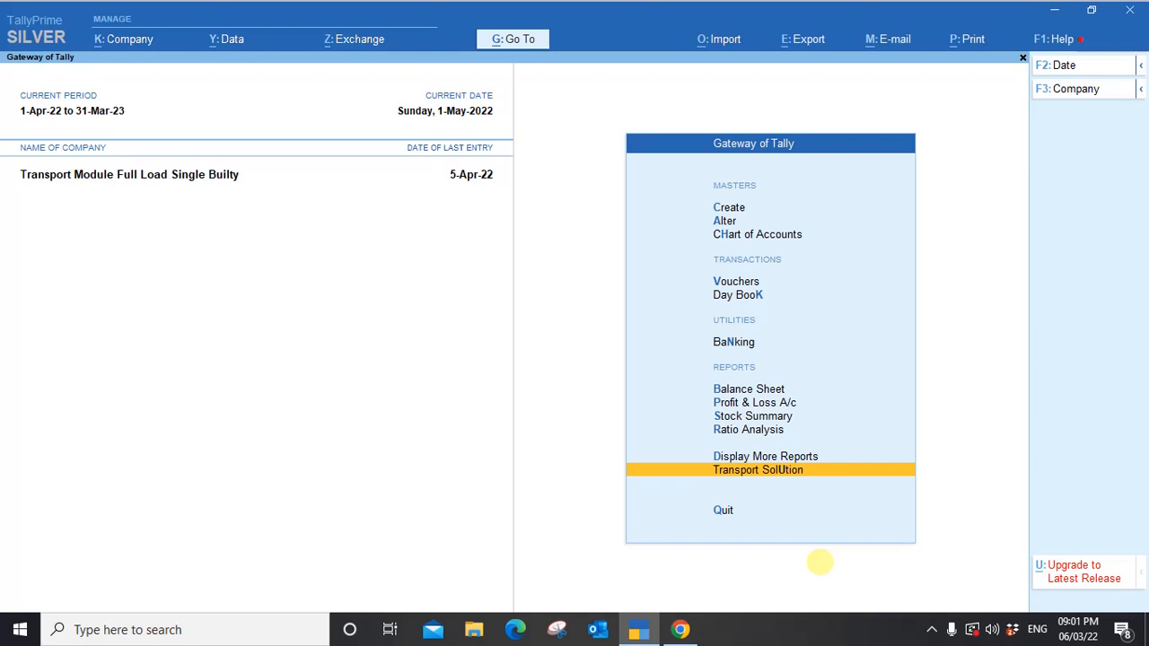
# Open the Gateway of Transport, review its masters, transactions and reports, then enter Vehicle Master.
pyautogui.press('Return')
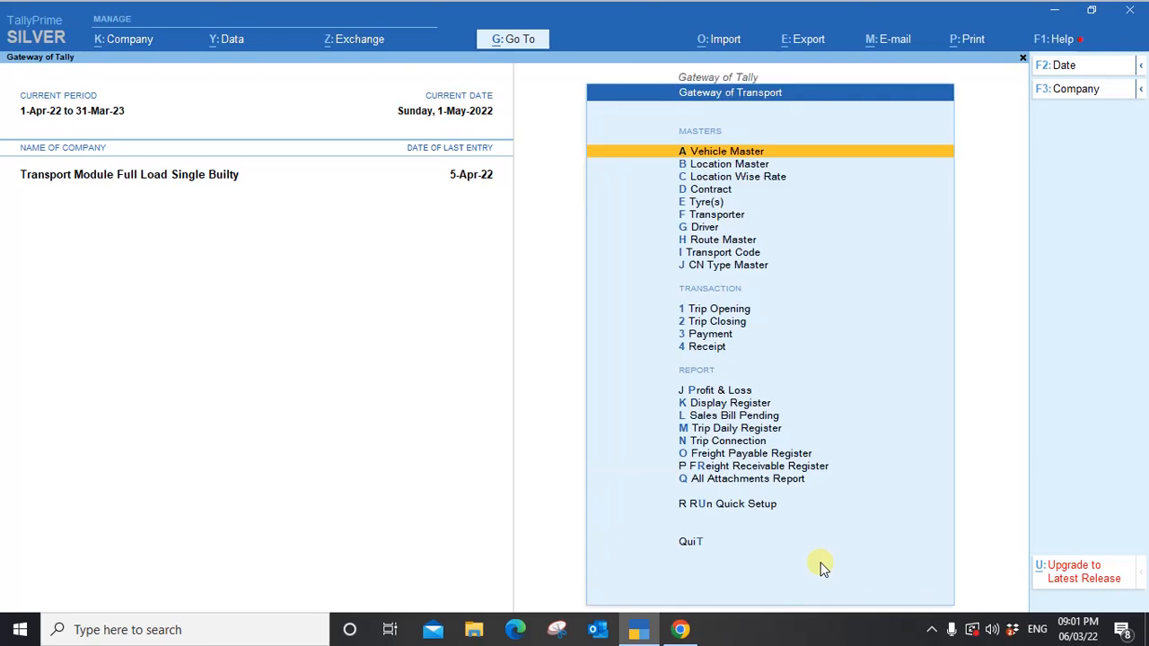
pyautogui.press('Down')
pyautogui.press('Down')
pyautogui.press('Down')
pyautogui.press('Down')
pyautogui.press('Down')
pyautogui.press('Down')
pyautogui.press('Down')
pyautogui.press('Down')
pyautogui.press('Down')
pyautogui.press('Down')
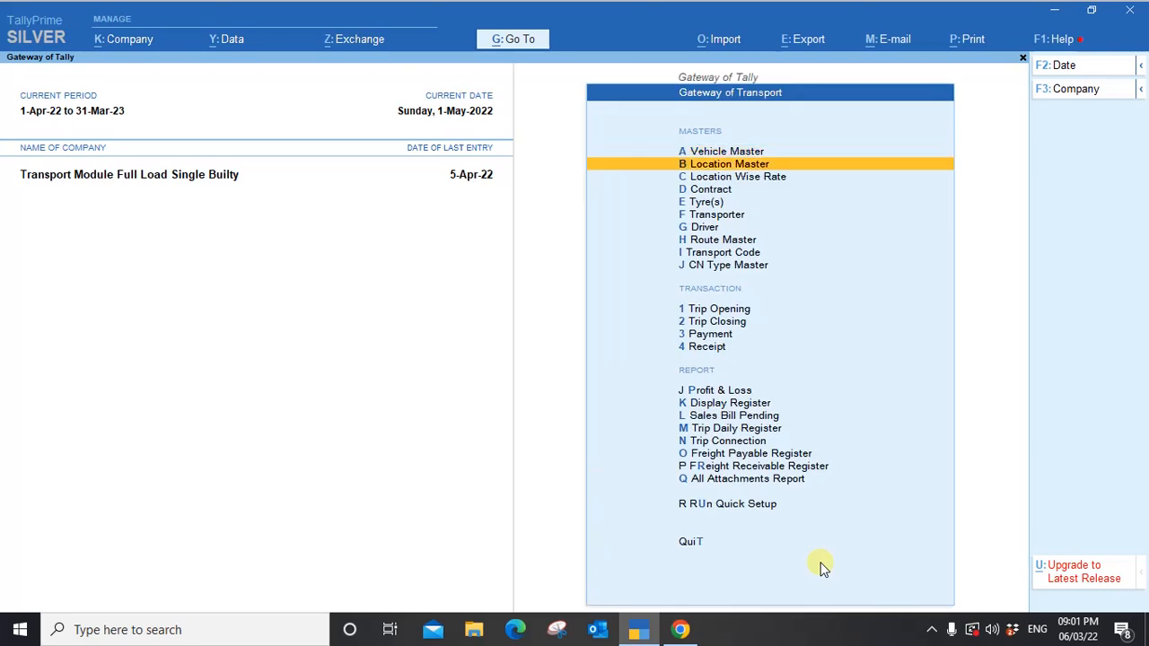
pyautogui.press('Down')
pyautogui.press('Down')
pyautogui.press('Down')
pyautogui.press('Down')
pyautogui.press('Down')
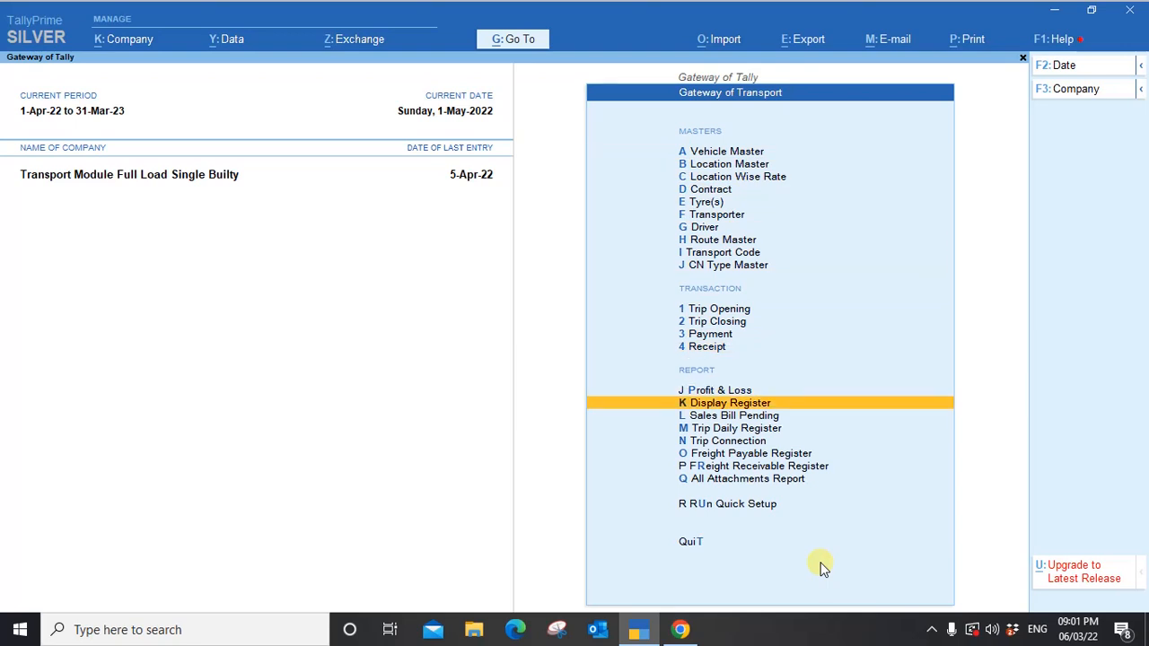
pyautogui.press('Up')
pyautogui.press('Up')
pyautogui.press('Up')
pyautogui.press('Up')
pyautogui.press('Up')
pyautogui.press('Up')
pyautogui.press('Up')
pyautogui.press('Up')
pyautogui.press('Up')
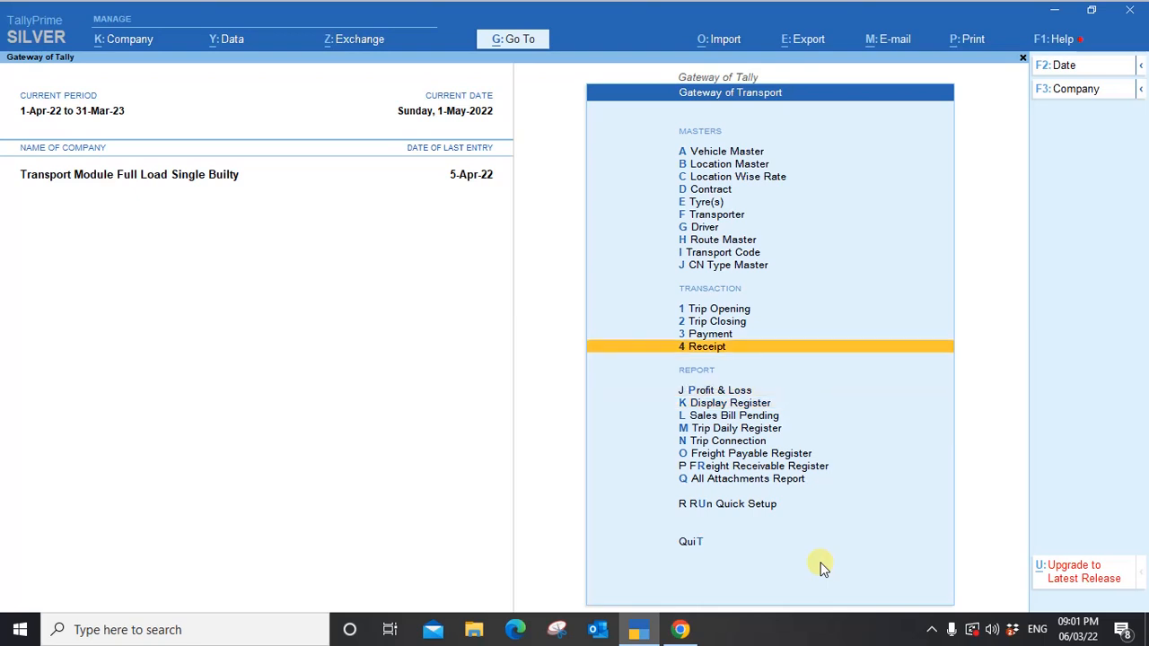
pyautogui.press('Down')
pyautogui.press('Down')
pyautogui.press('Down')
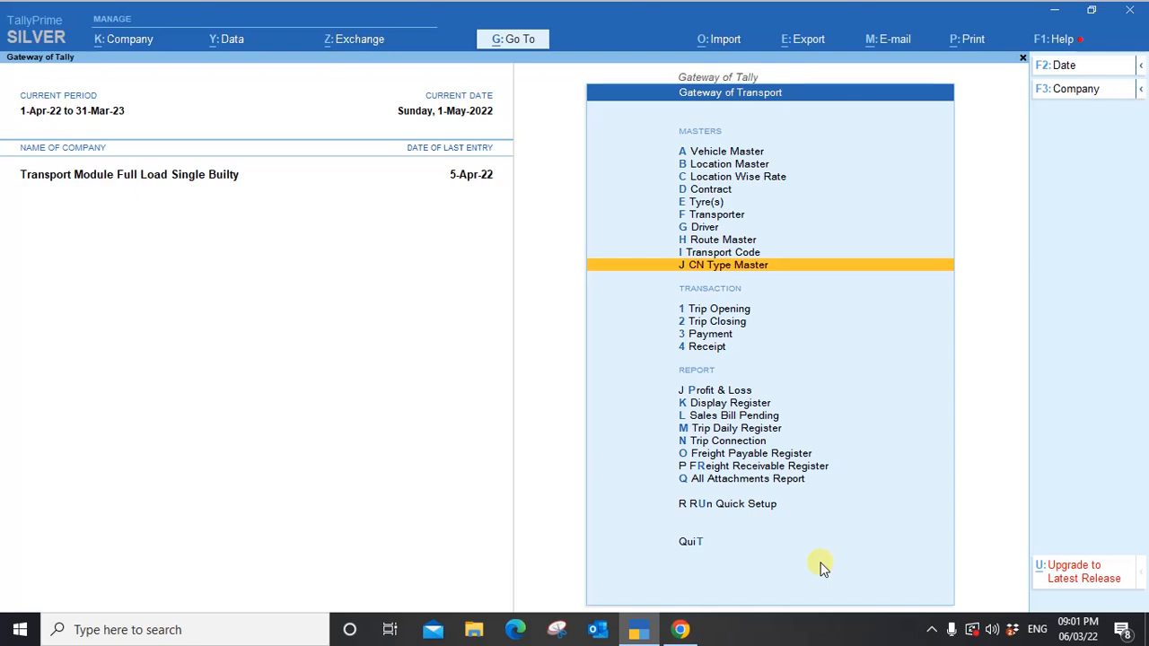
pyautogui.press('Up')
pyautogui.press('Up')
pyautogui.press('Up')
pyautogui.press('Up')
pyautogui.press('Up')
pyautogui.press('Up')
pyautogui.press('Up')
pyautogui.press('Up')
pyautogui.press('Up')
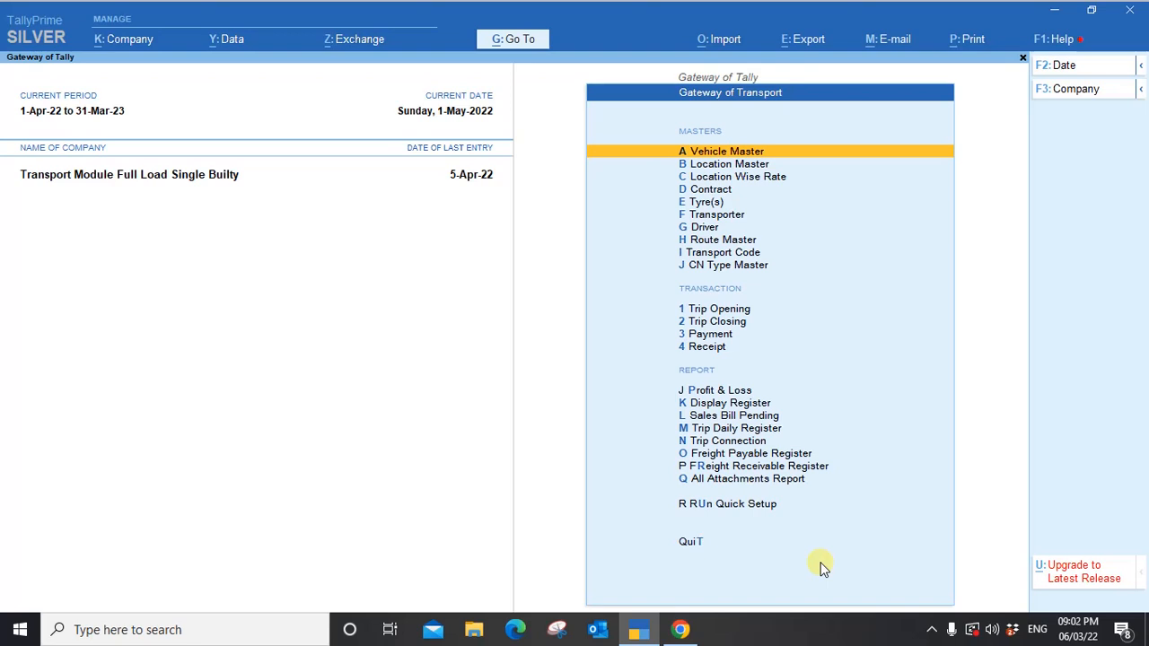
pyautogui.press('Return')
pyautogui.press('Down')
pyautogui.press('Down')
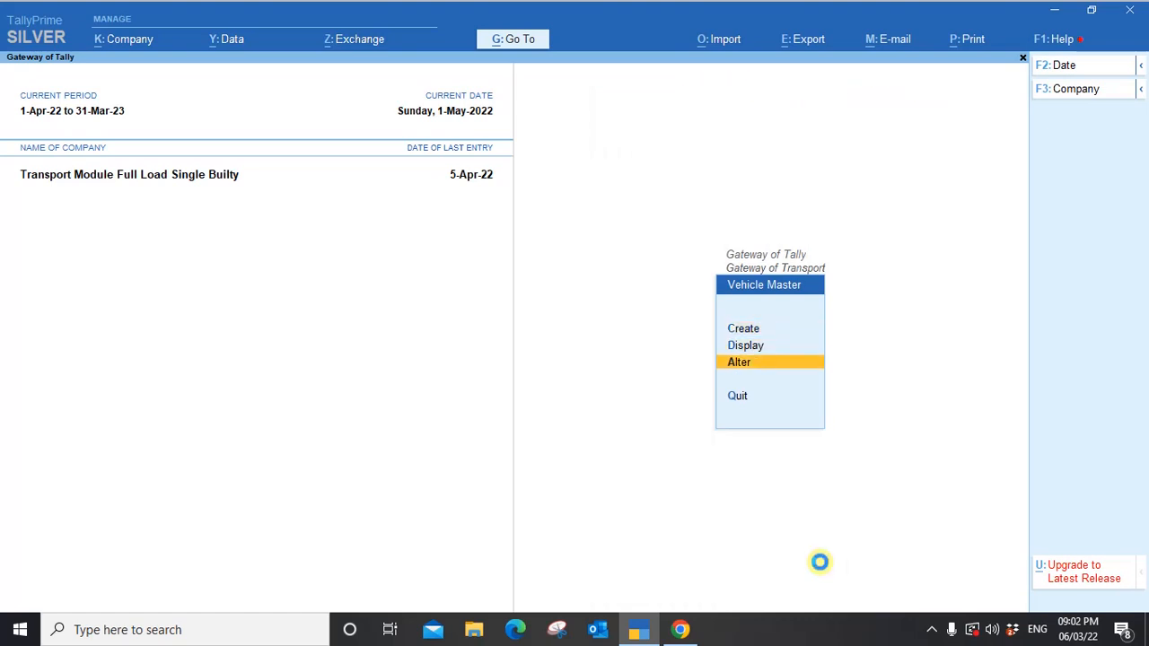
pyautogui.press('Return')
pyautogui.press('Down')
pyautogui.press('Down')
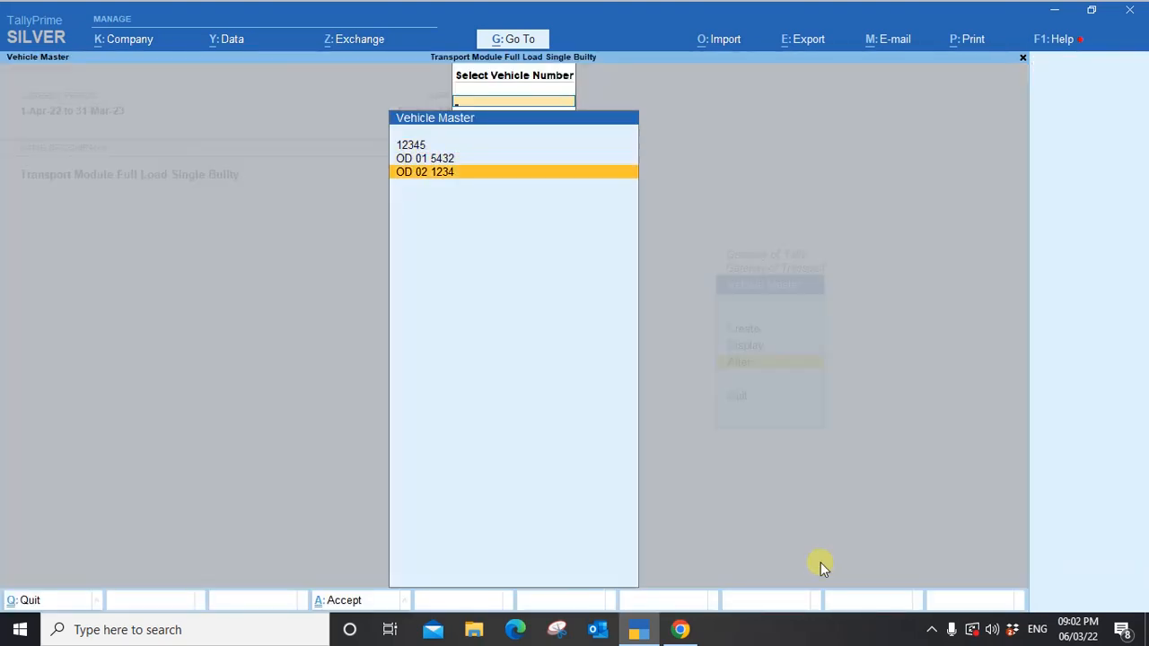
pyautogui.press('Up')
pyautogui.press('Return')
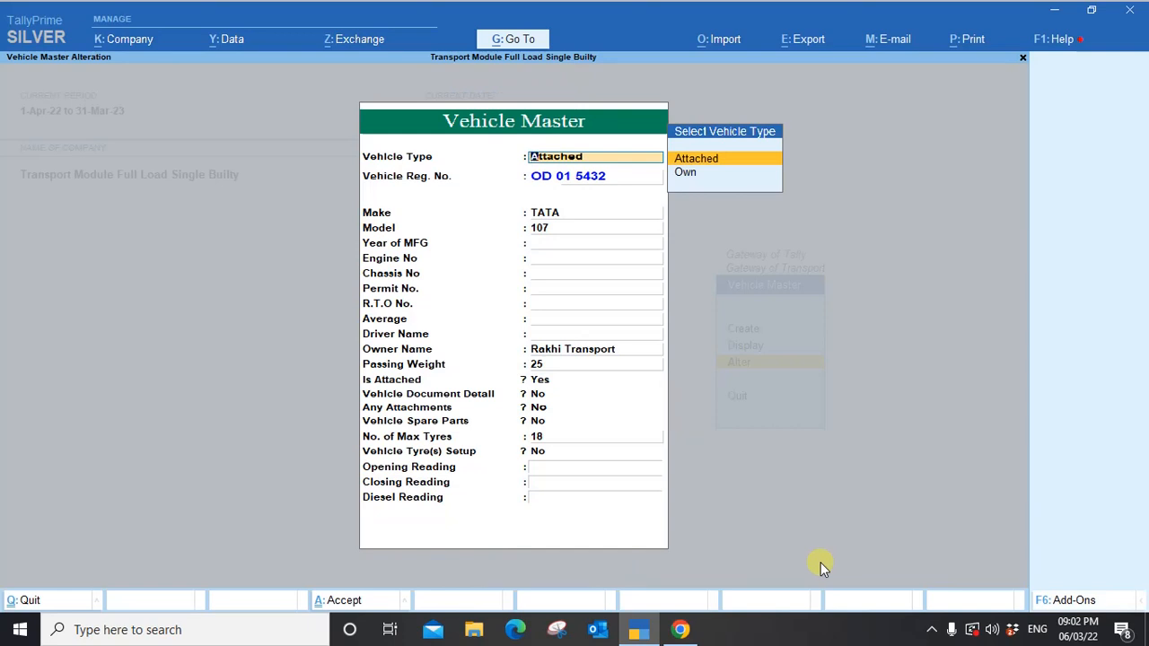
# Keep it Attached, driver Not Applicable, owner Rakhi Transport, passing weight 25, and accept the vehicle.
pyautogui.press('Return')
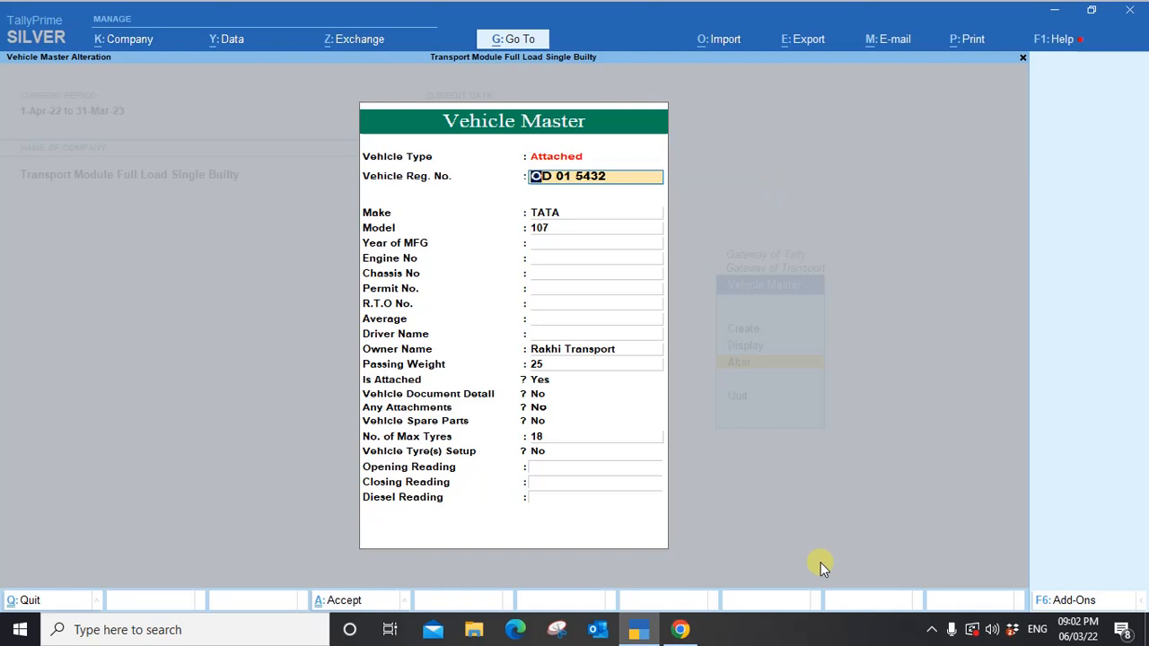
pyautogui.press('Return')
pyautogui.press('Return')
pyautogui.press('Return')
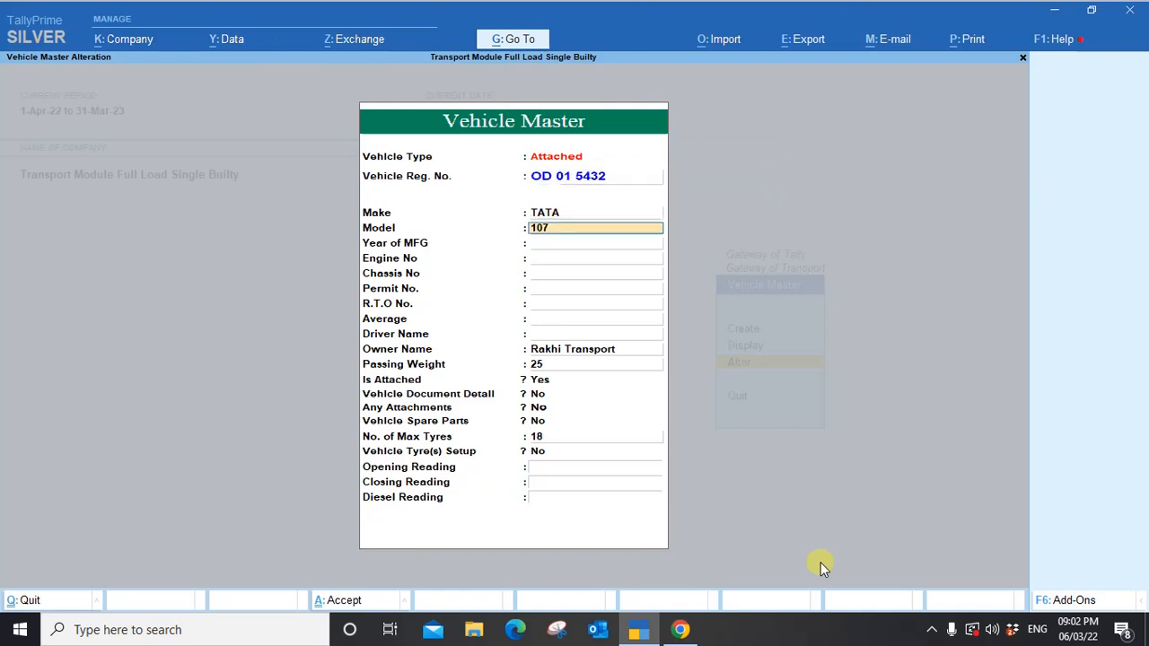
pyautogui.press('Return')
pyautogui.press('Return')
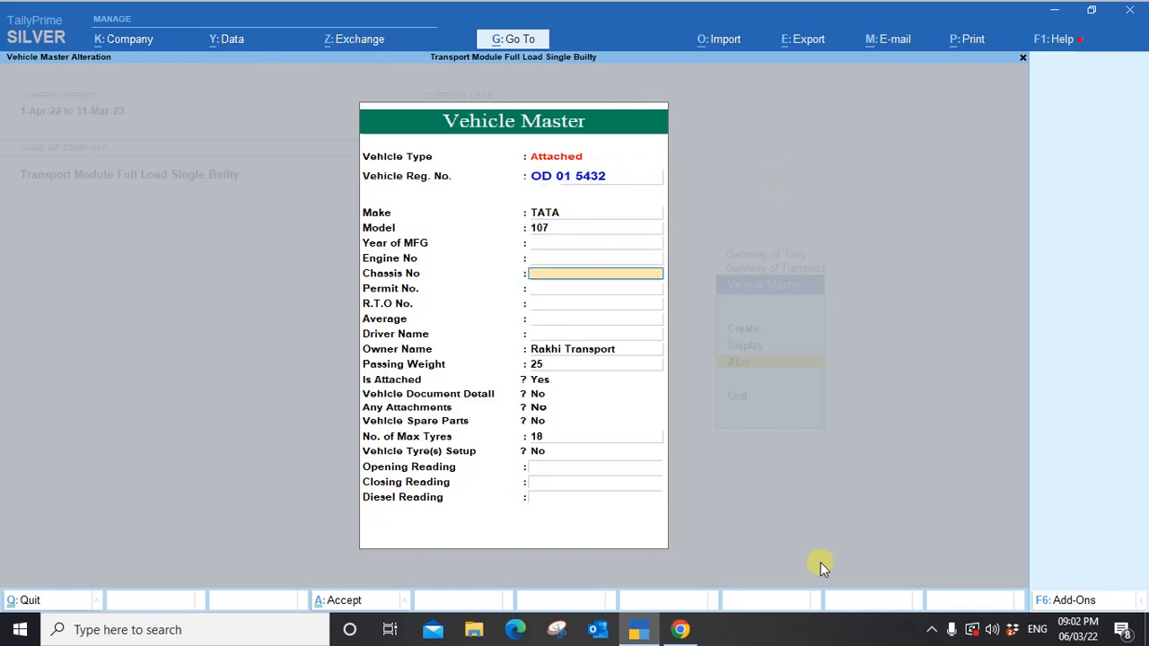
pyautogui.press('Return')
pyautogui.press('Return')
pyautogui.press('Return')
pyautogui.press('Return')
pyautogui.press('Return')
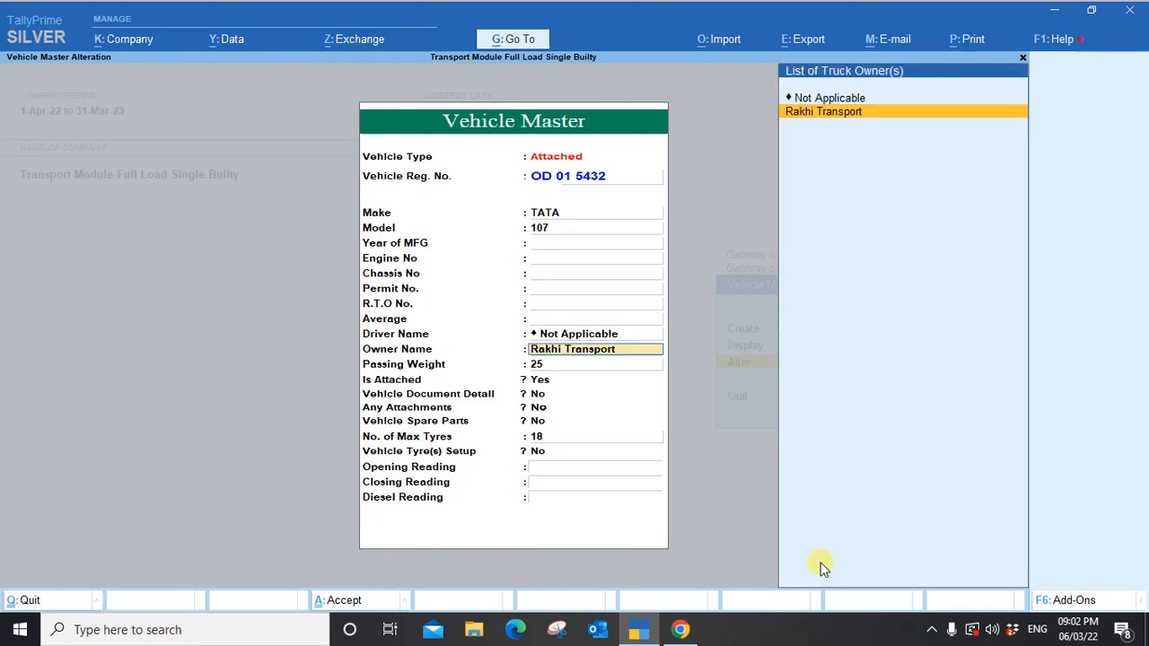
pyautogui.press('Return')
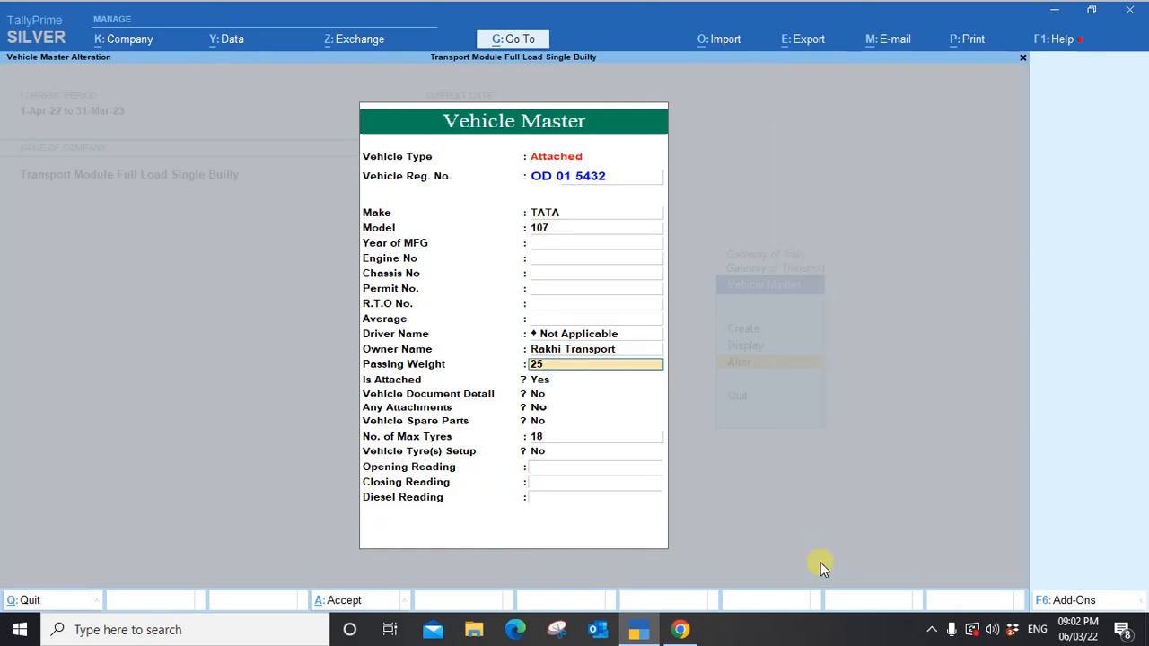
pyautogui.press('Return')
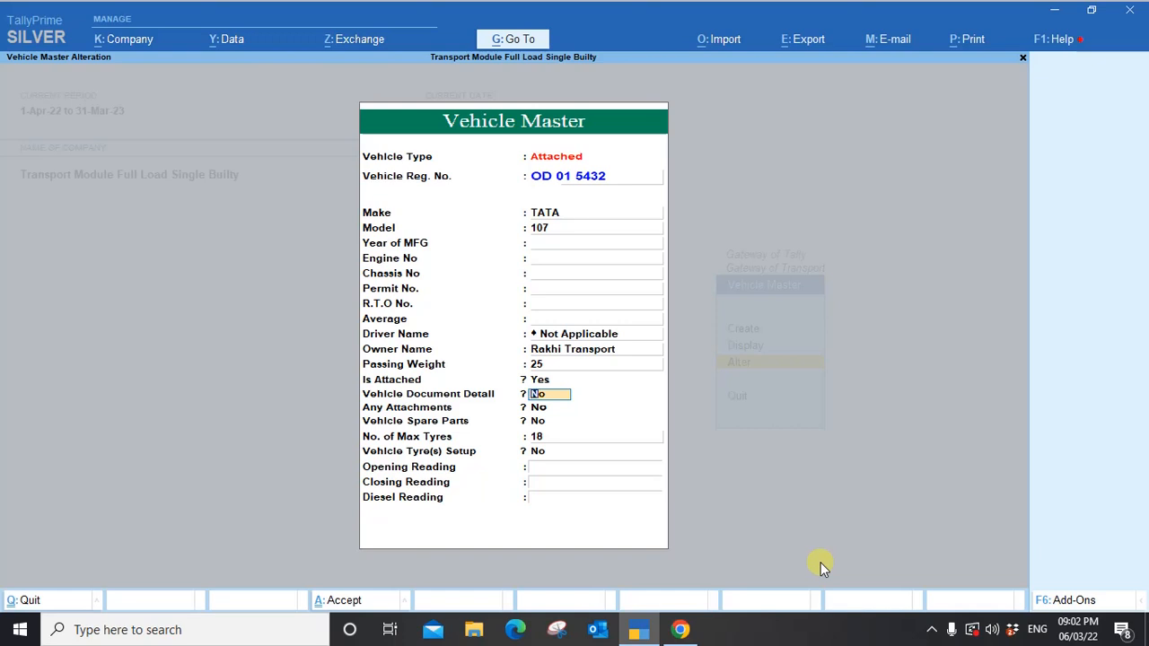
pyautogui.press('Return')
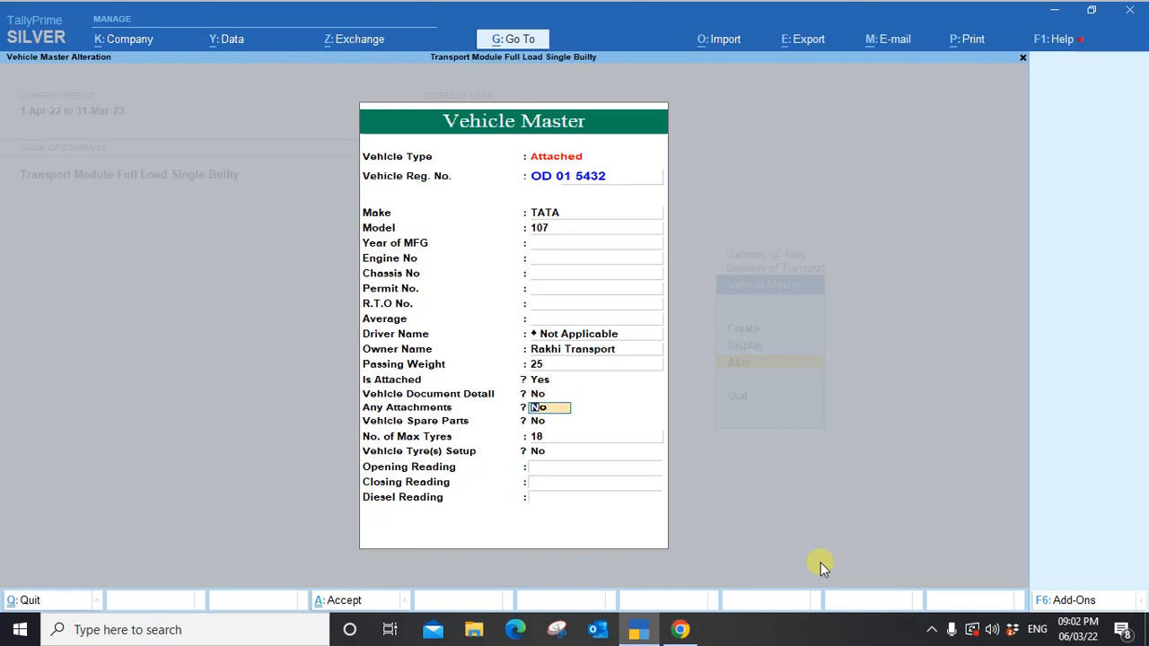
pyautogui.press('Return')
pyautogui.press('Return')
pyautogui.press('Return')
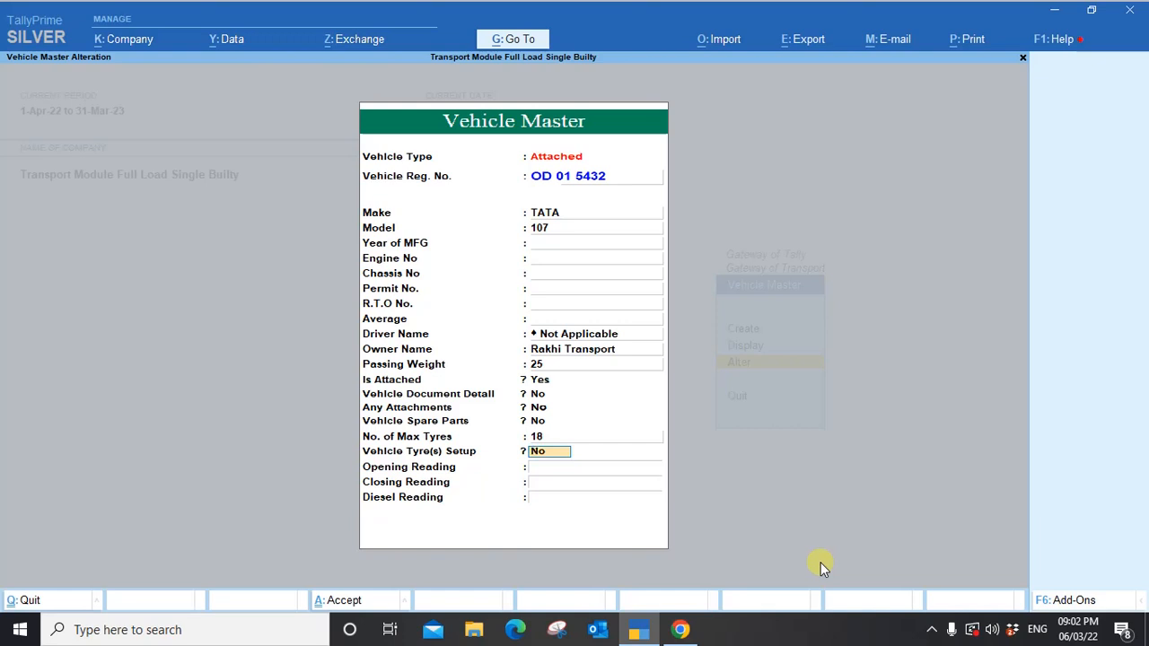
pyautogui.press('ctrl')
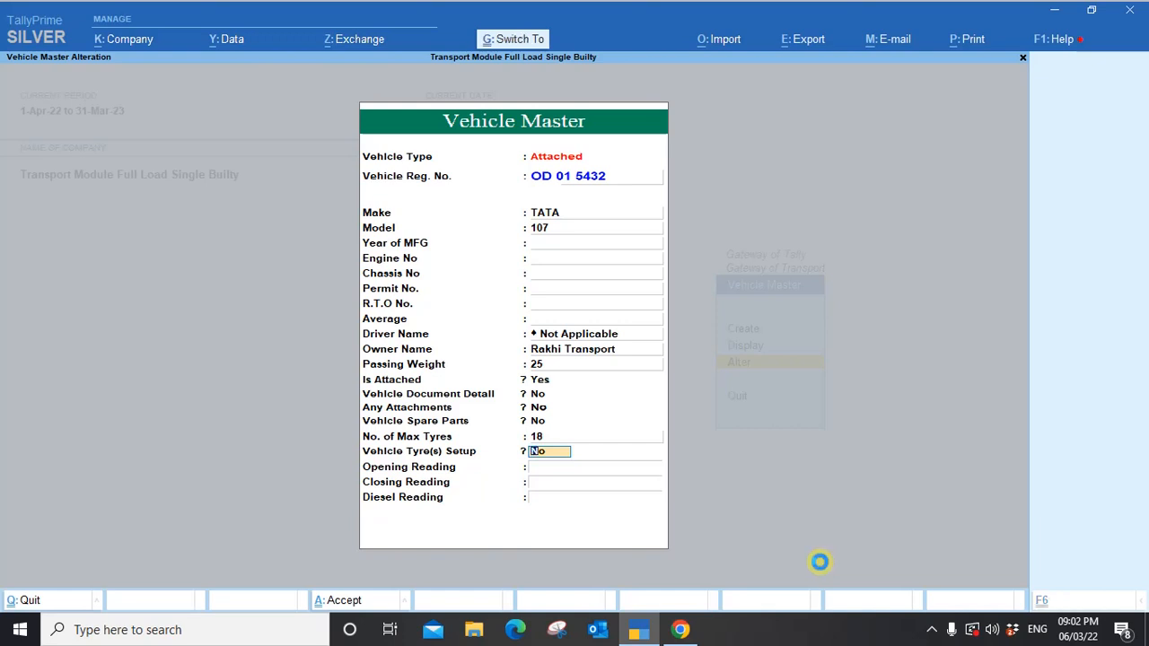
pyautogui.hotkey('ctrl', 'a')
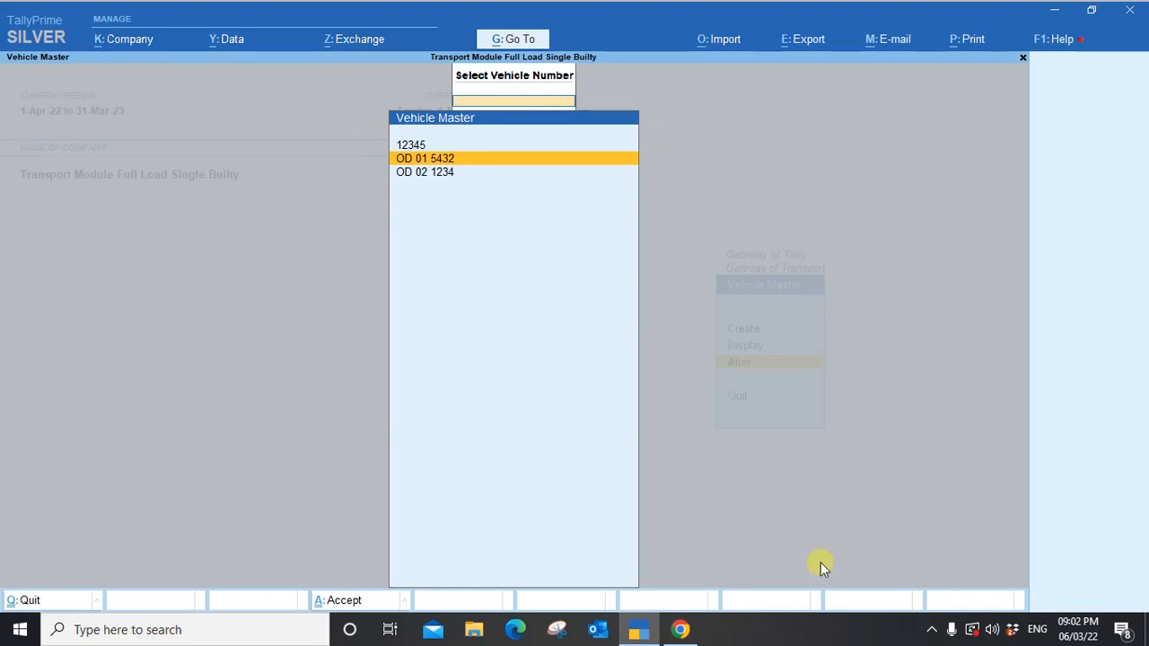
# Leave the vehicle list and browse the Gateway masters from Contract Master down to CN Type Master.
pyautogui.press('Escape')
pyautogui.press('Escape')
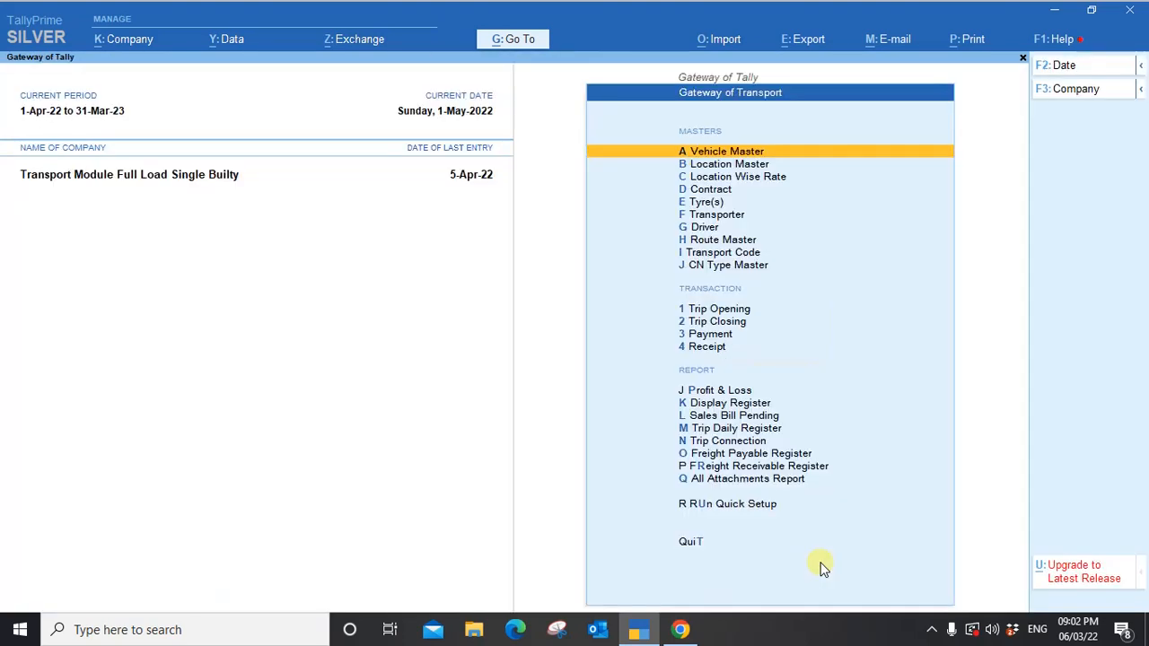
pyautogui.press('Down')
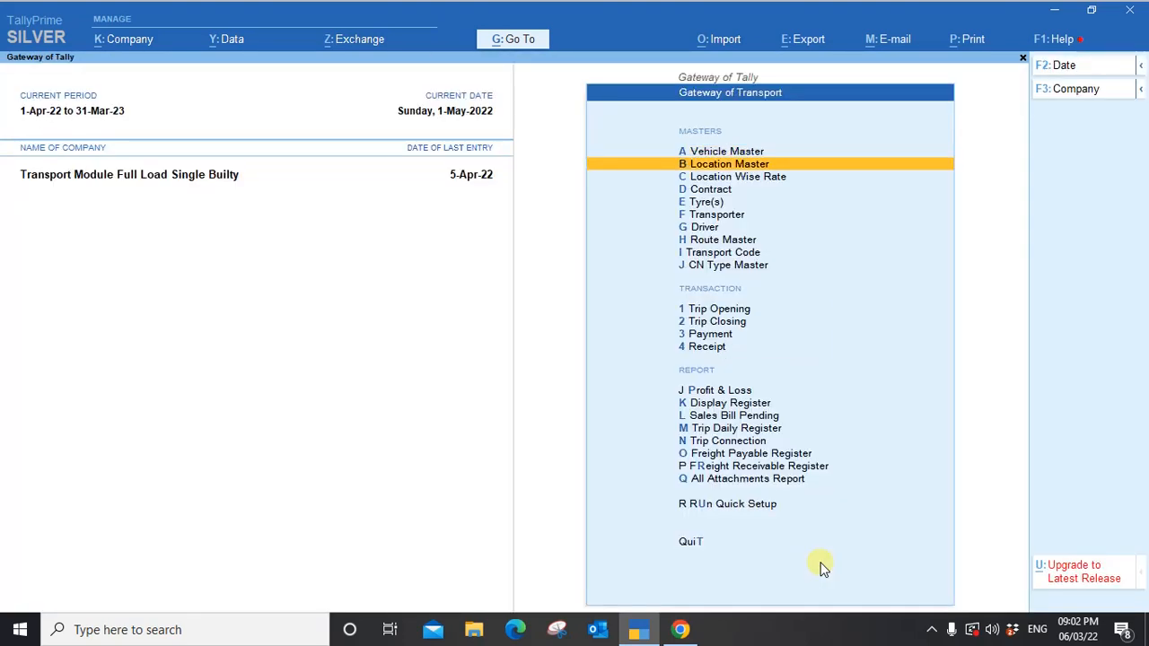
pyautogui.press('Down')
pyautogui.press('Down')
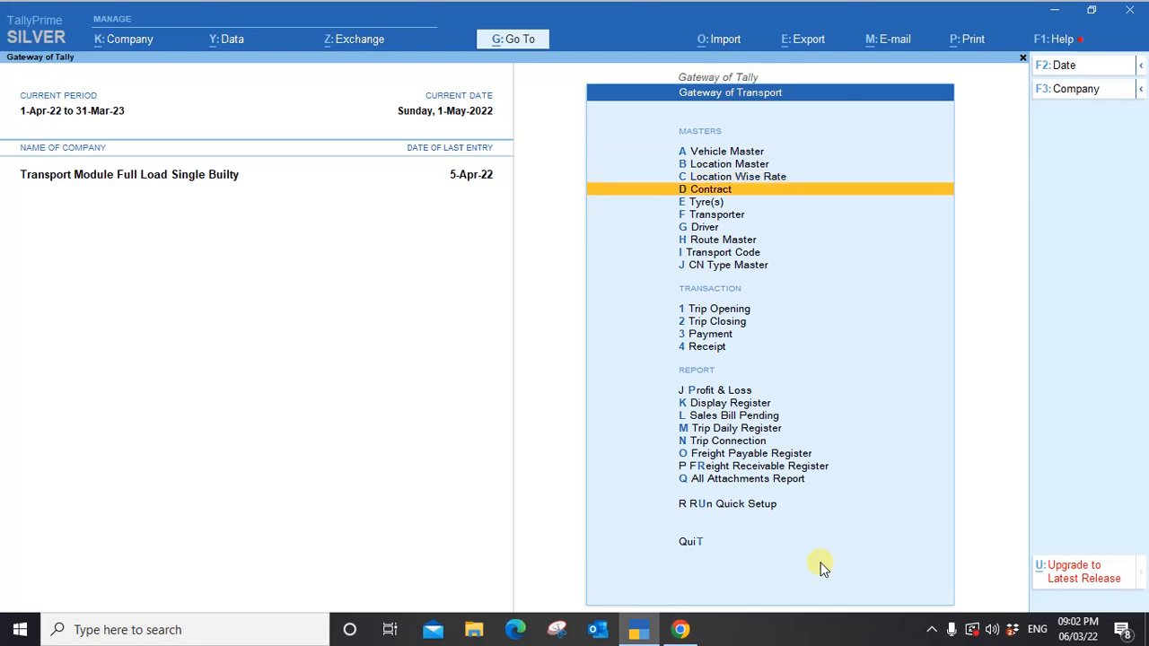
pyautogui.press('Down')
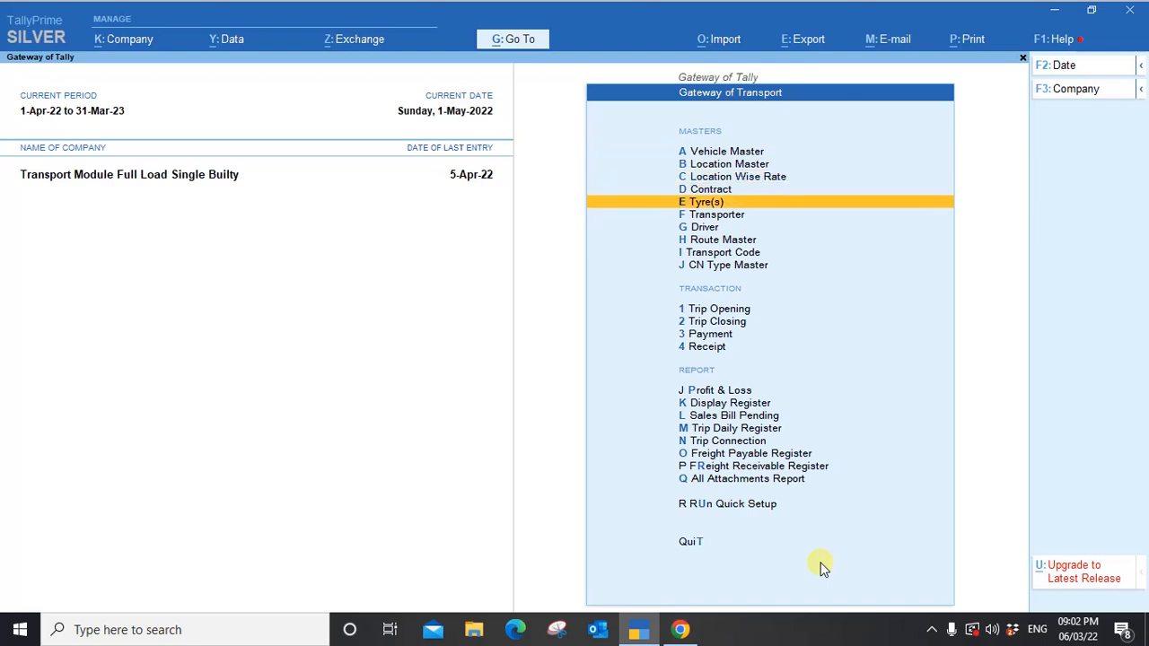
pyautogui.press('Down')
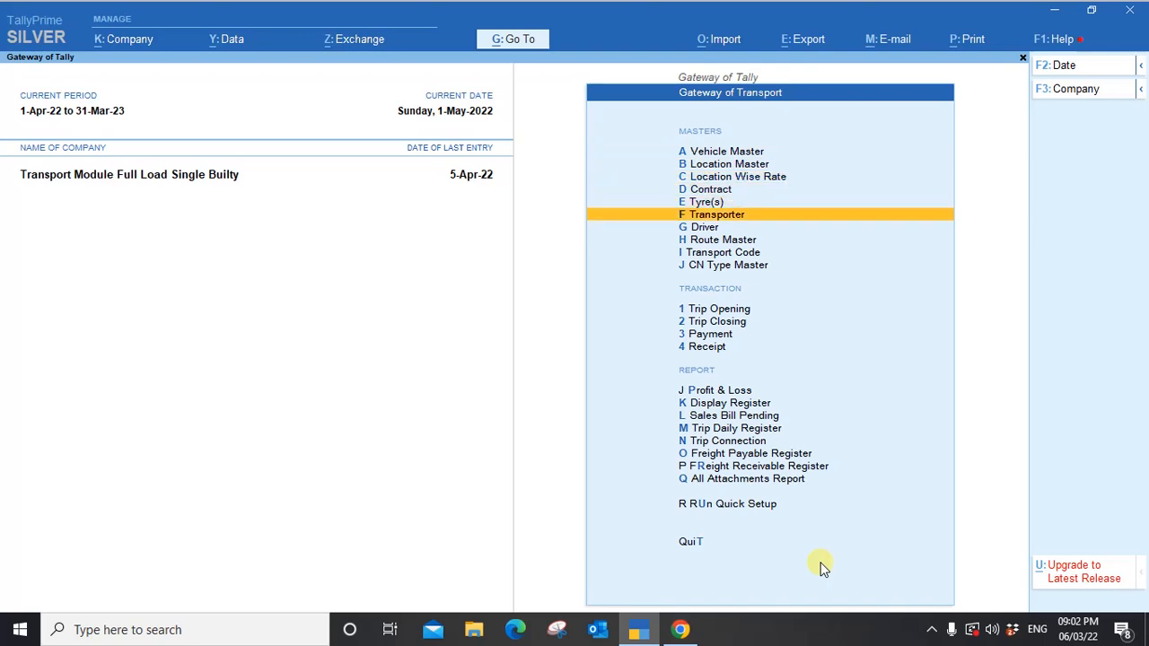
pyautogui.press('Down')
pyautogui.press('Down')
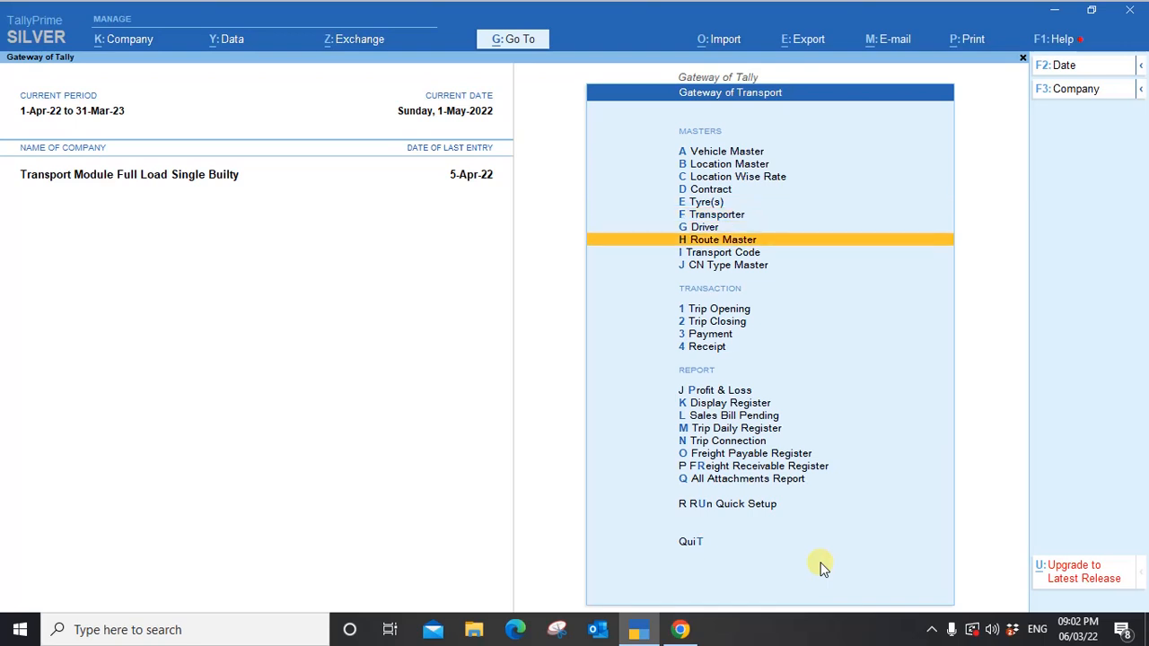
pyautogui.press('Down')
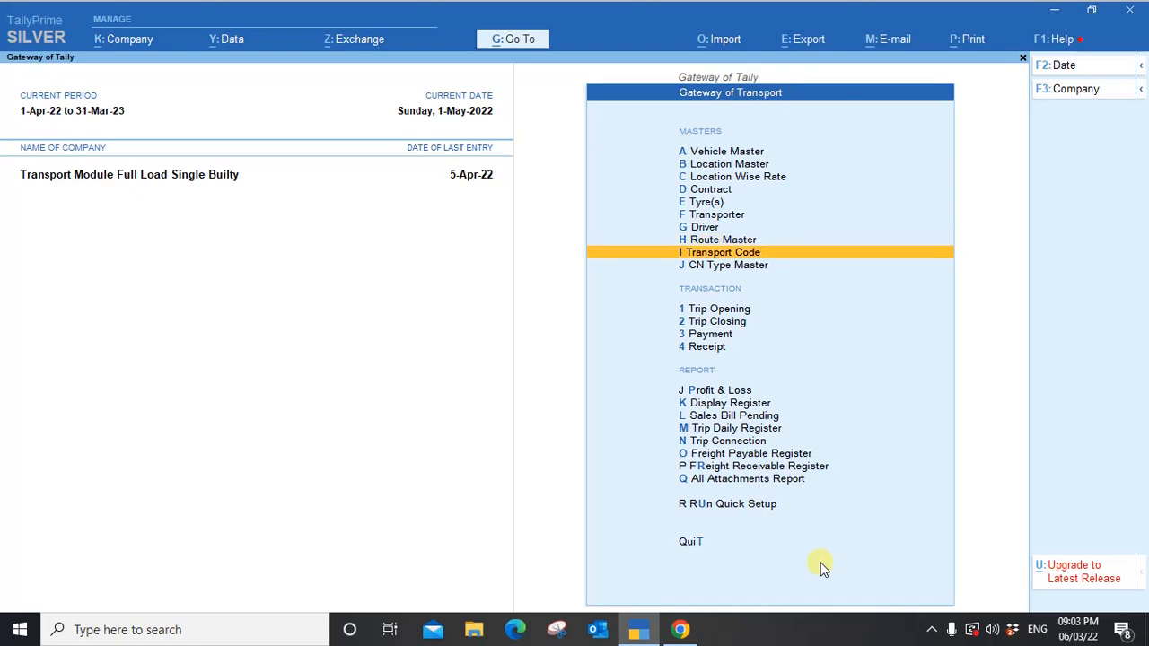
pyautogui.press('Down')
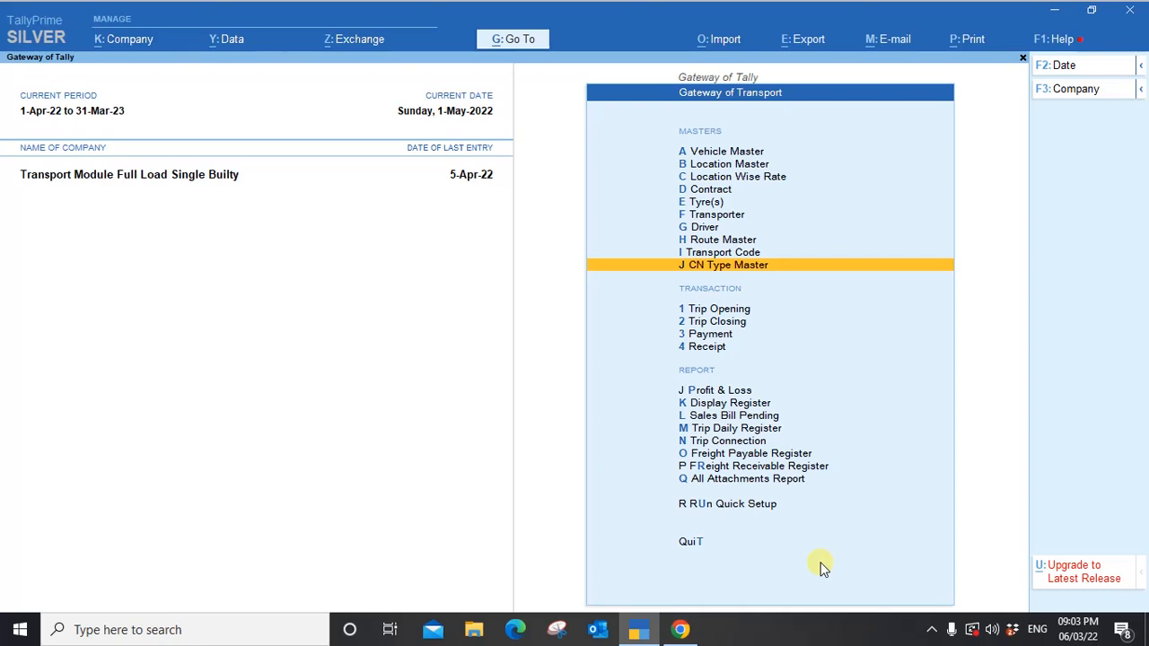
# Start a new Trip Entry voucher, No. 4 dated 1-May-22.
pyautogui.press('Down')
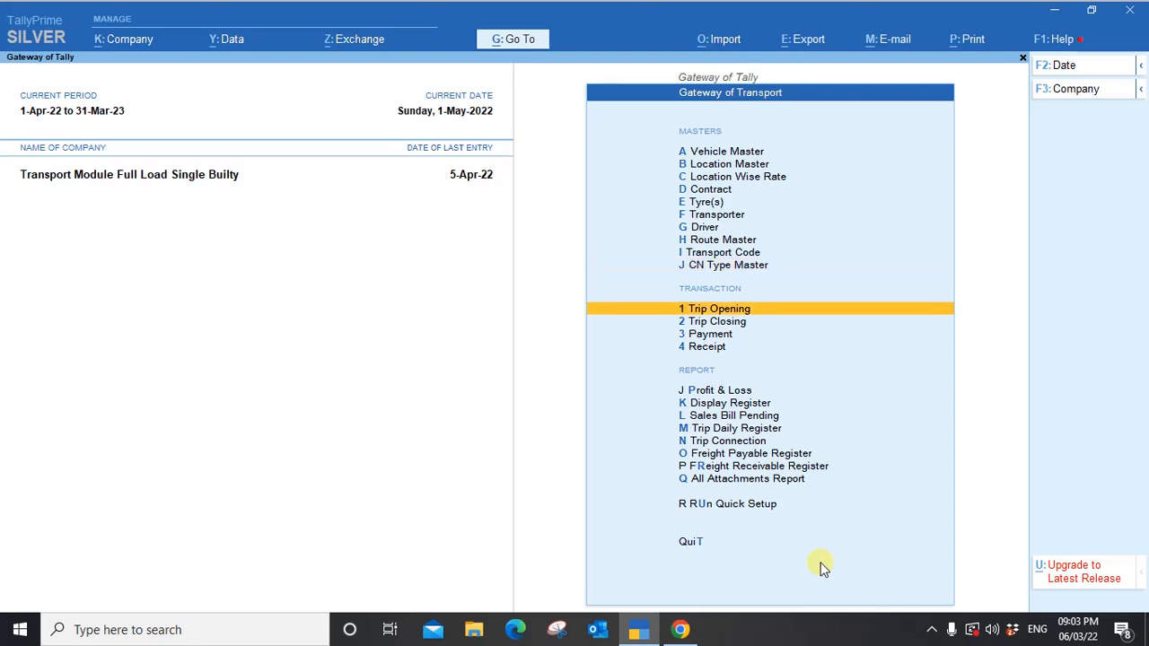
pyautogui.press('Return')
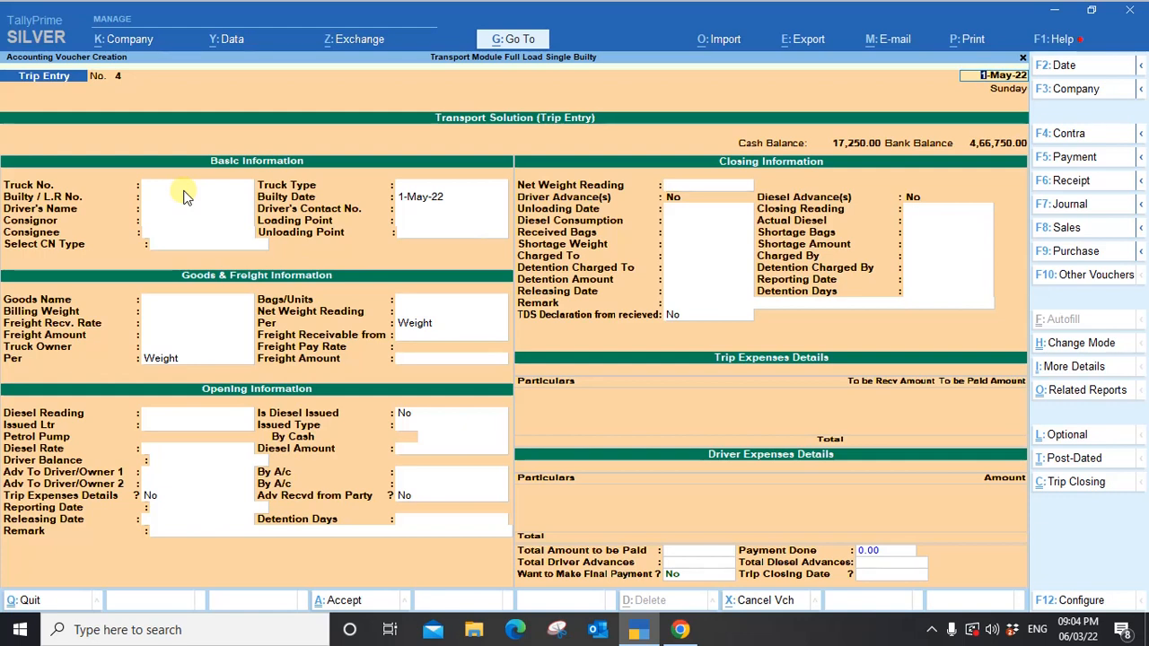
# Review the trucks 12345, OD 01 5432 and OD 02 1234, then create a new one with Alt+C.
pyautogui.press('Return')
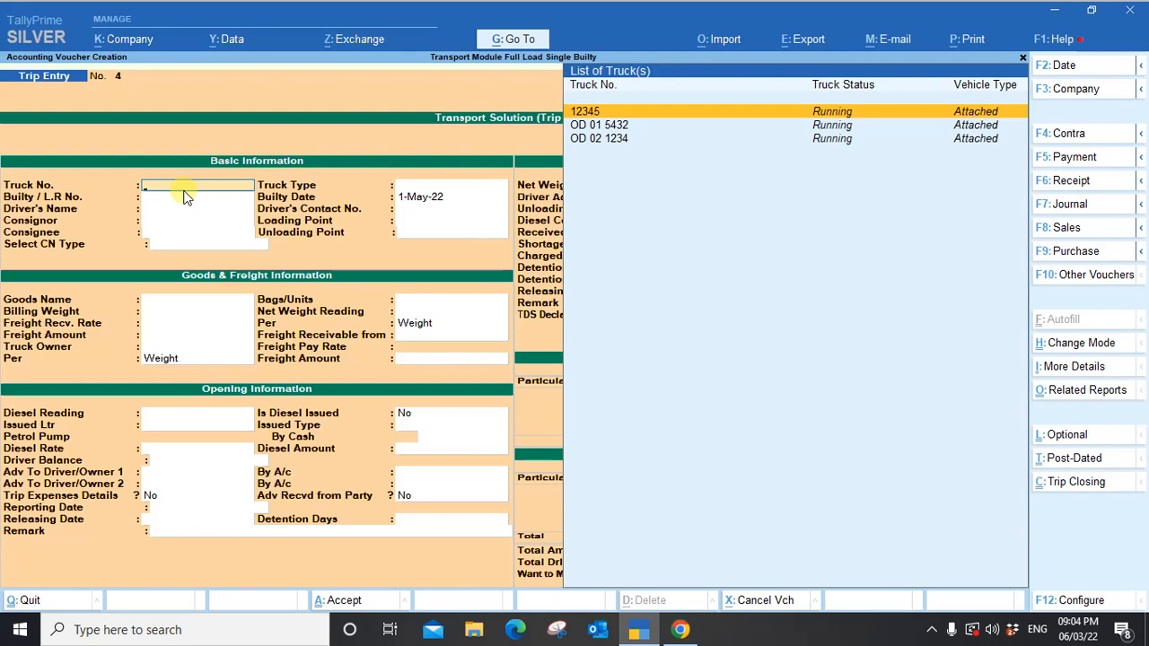
pyautogui.press('Down')
pyautogui.press('Down')
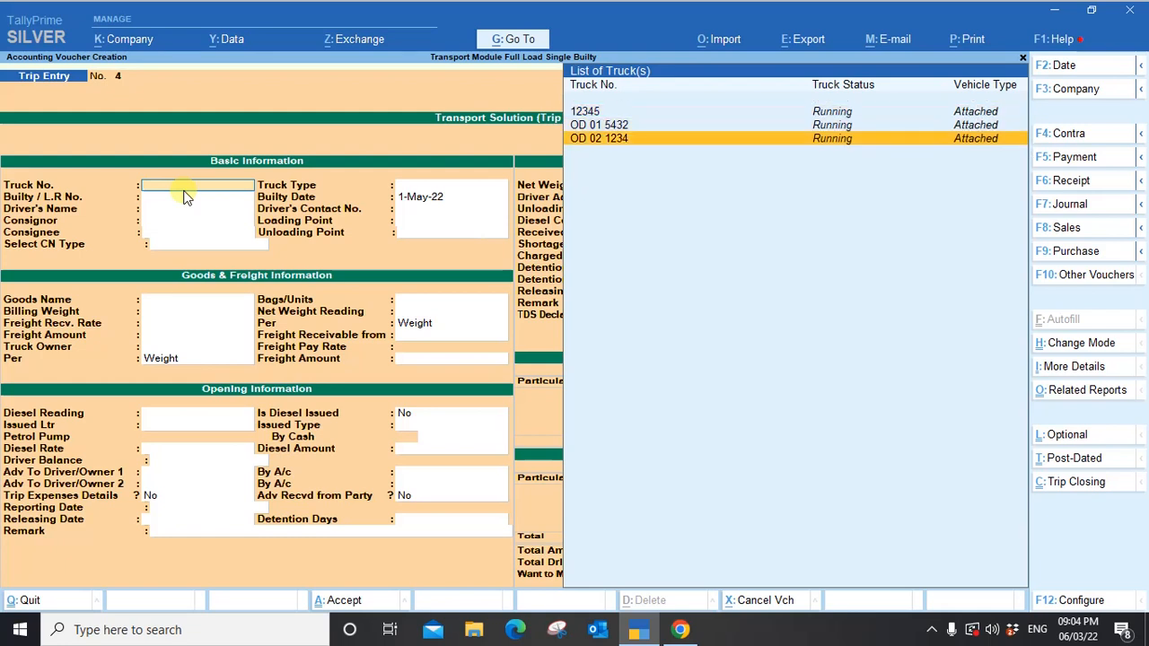
pyautogui.press('Up')
pyautogui.press('Up')
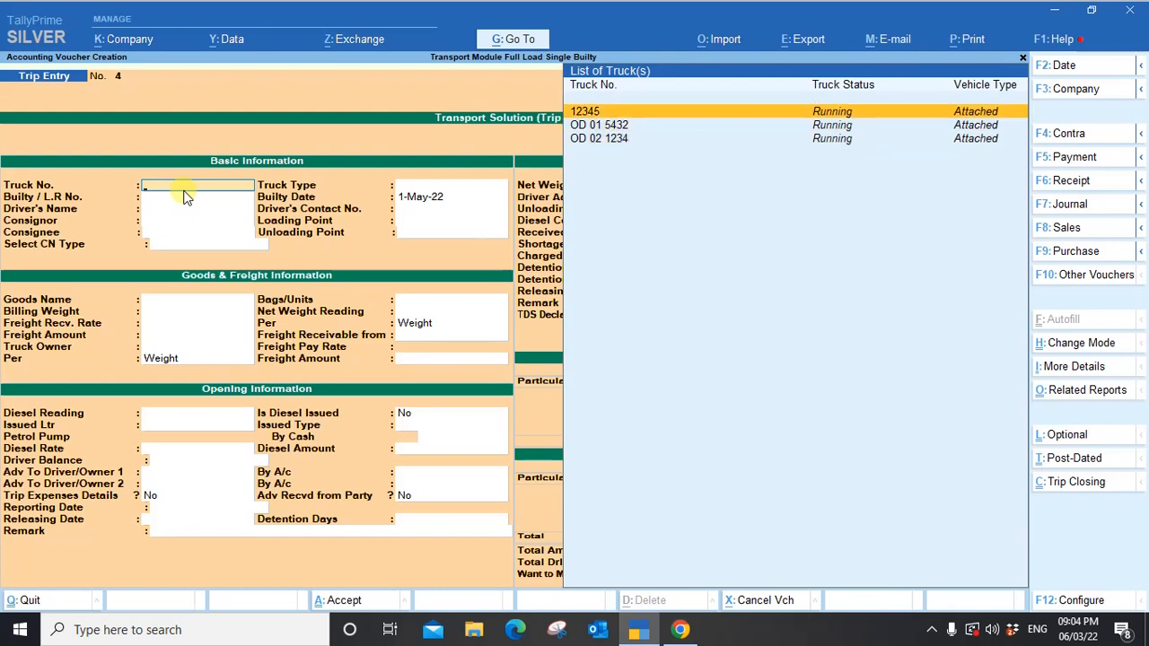
pyautogui.press('Down')
pyautogui.press('Down')
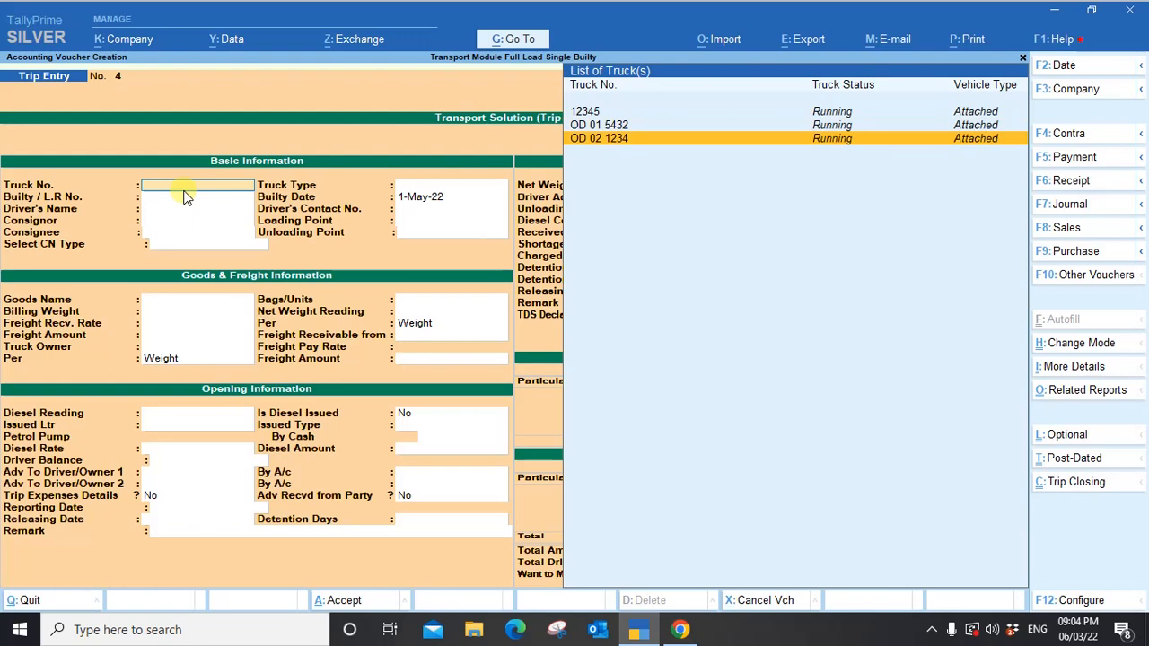
pyautogui.hotkey('alt', 'c')
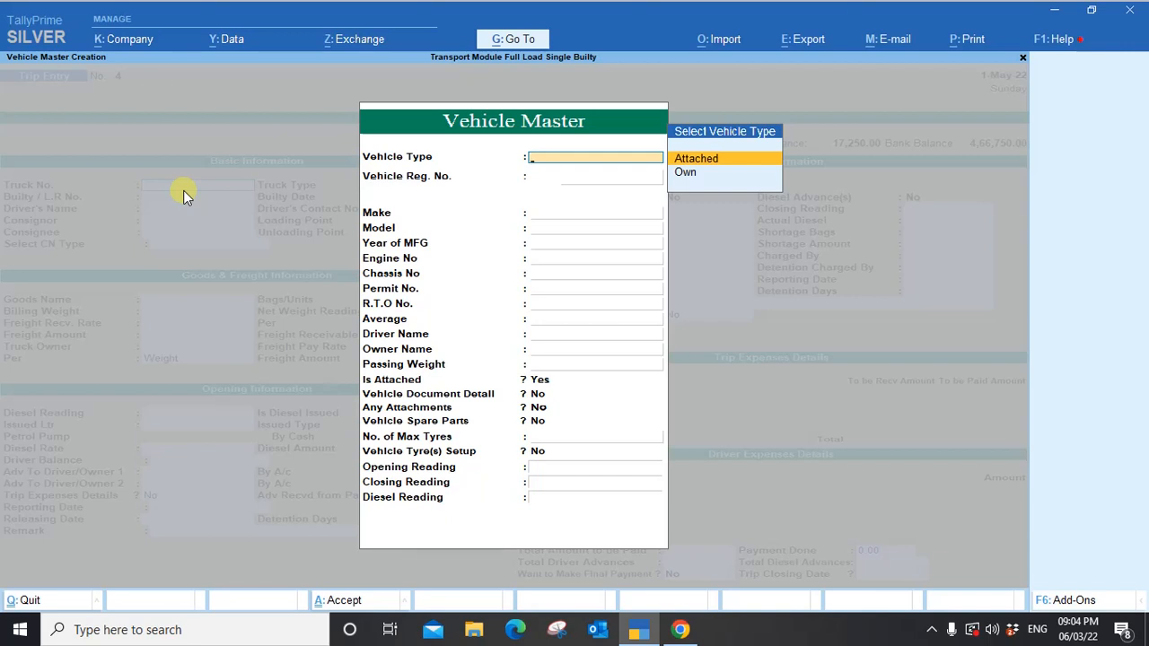
# Enter an Attached truck OD 04 9654, make TATA, with average 19.
pyautogui.press('Down')
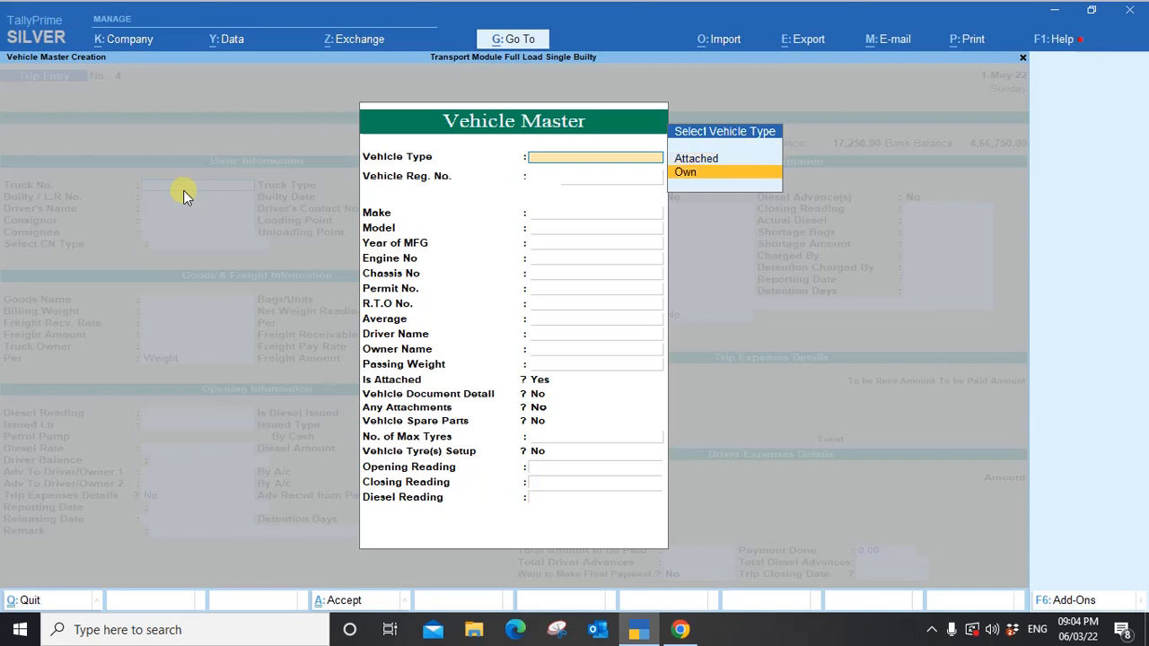
pyautogui.press('Up')
pyautogui.press('Return')
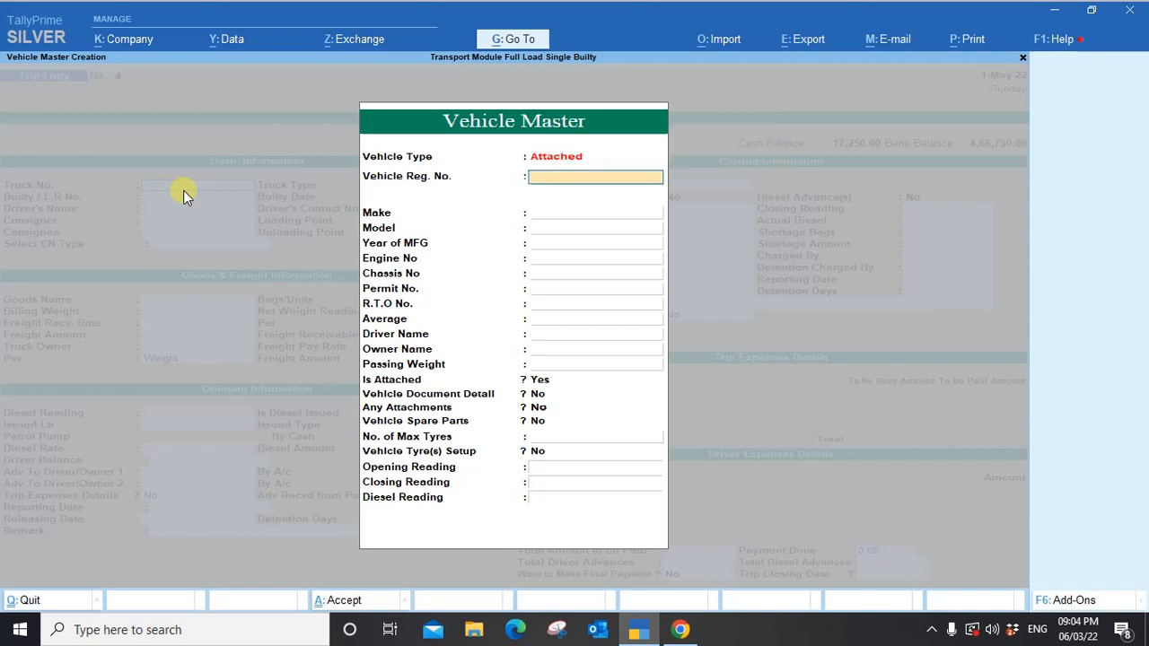
pyautogui.write('OD 04 9654')
pyautogui.press('Return')
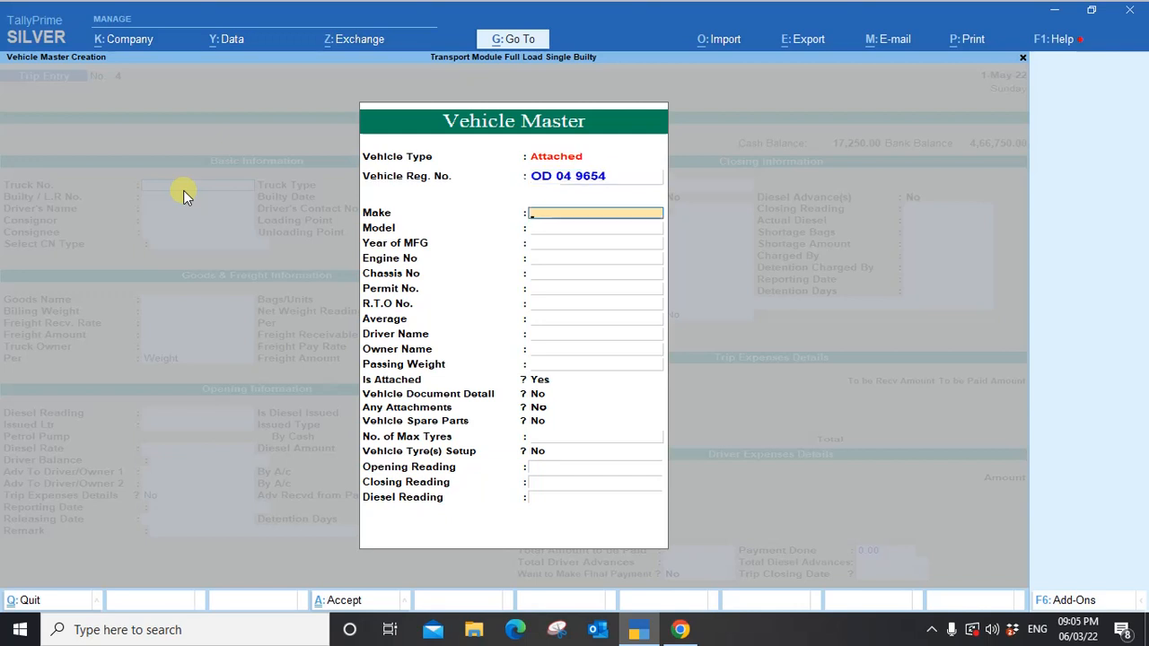
pyautogui.write('TATA')
pyautogui.press('Return')
pyautogui.press('Return')
pyautogui.press('Return')
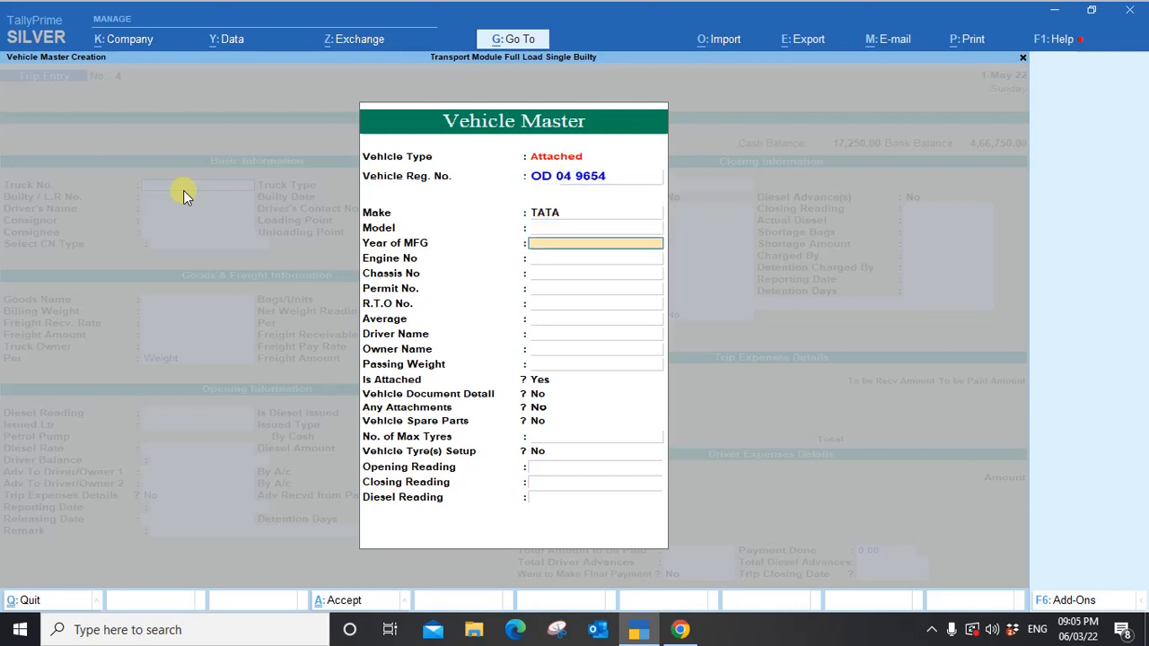
pyautogui.press('Return')
pyautogui.press('Return')
pyautogui.press('Return')
pyautogui.press('Return')
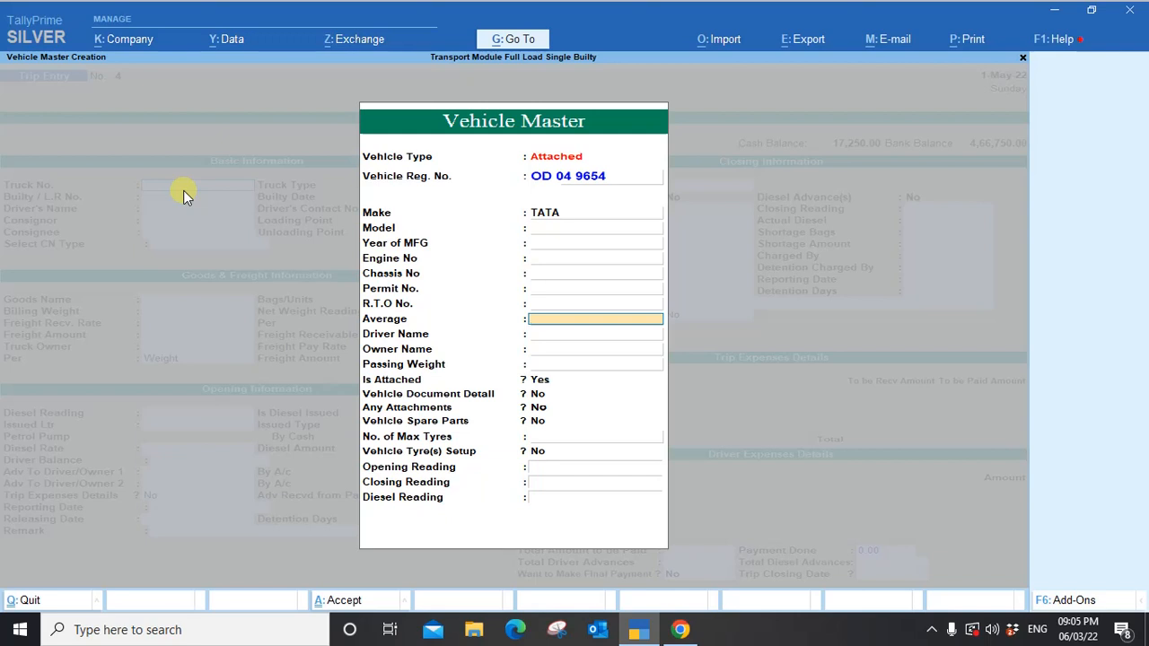
pyautogui.write('19')
pyautogui.press('Return')
pyautogui.press('Return')
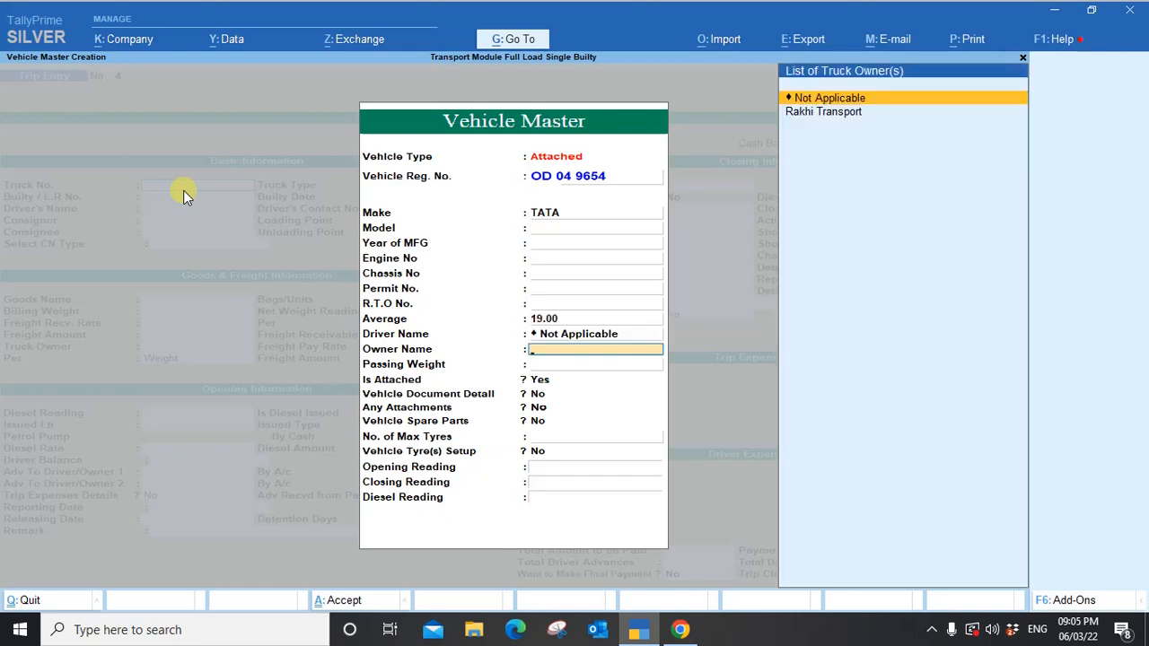
# Set owner Rakhi Transport, passing weight 25, no documents or attachments, and 18 maximum tyres.
pyautogui.press('Down')
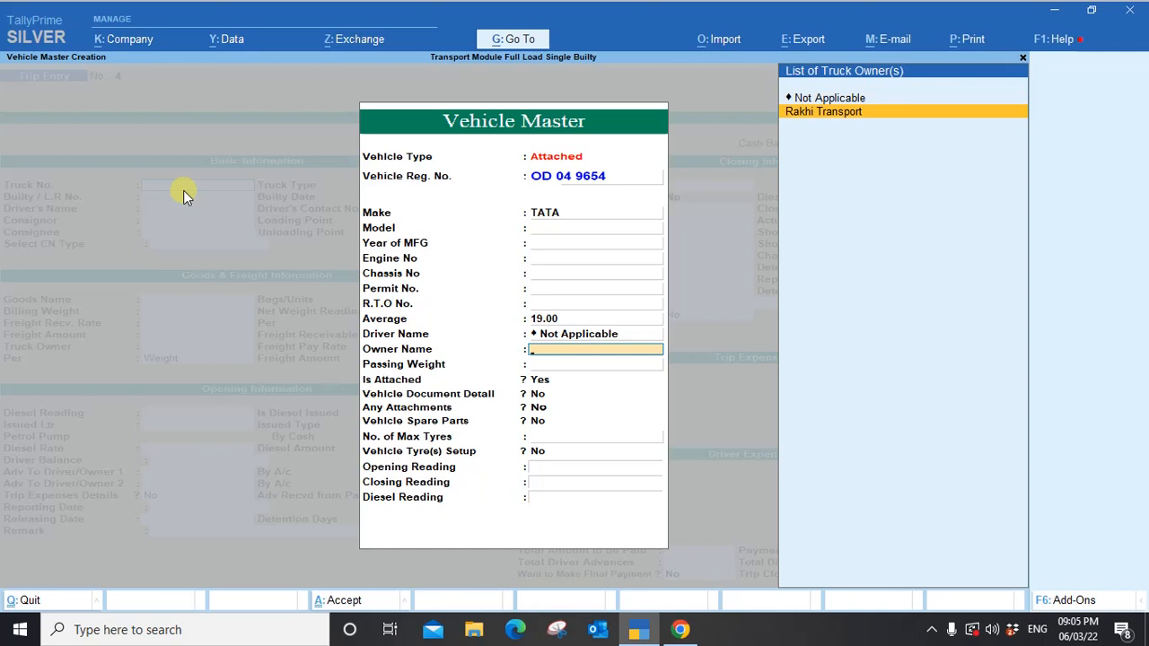
pyautogui.press('Return')
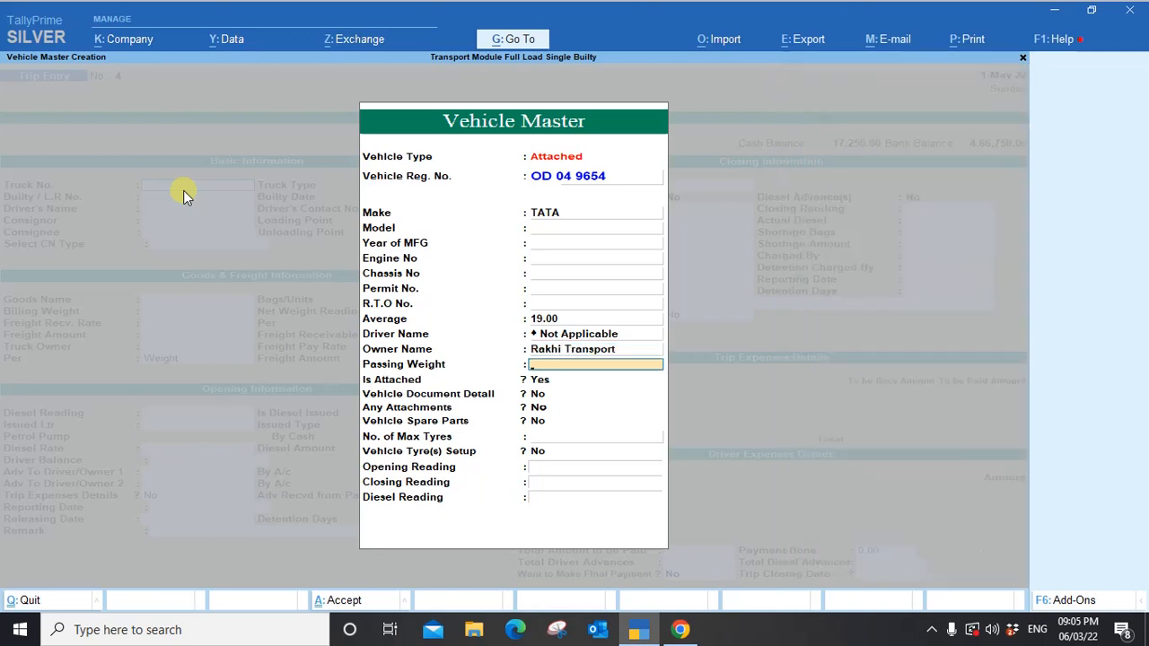
pyautogui.write('25')
pyautogui.press('Return')
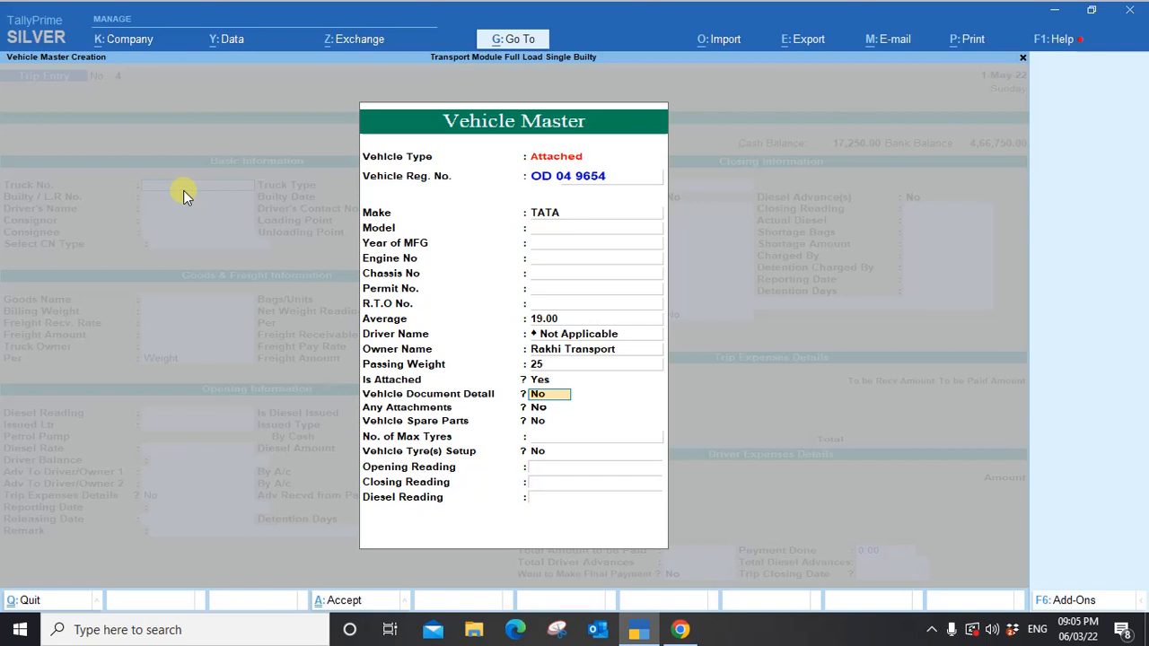
pyautogui.press('Return')
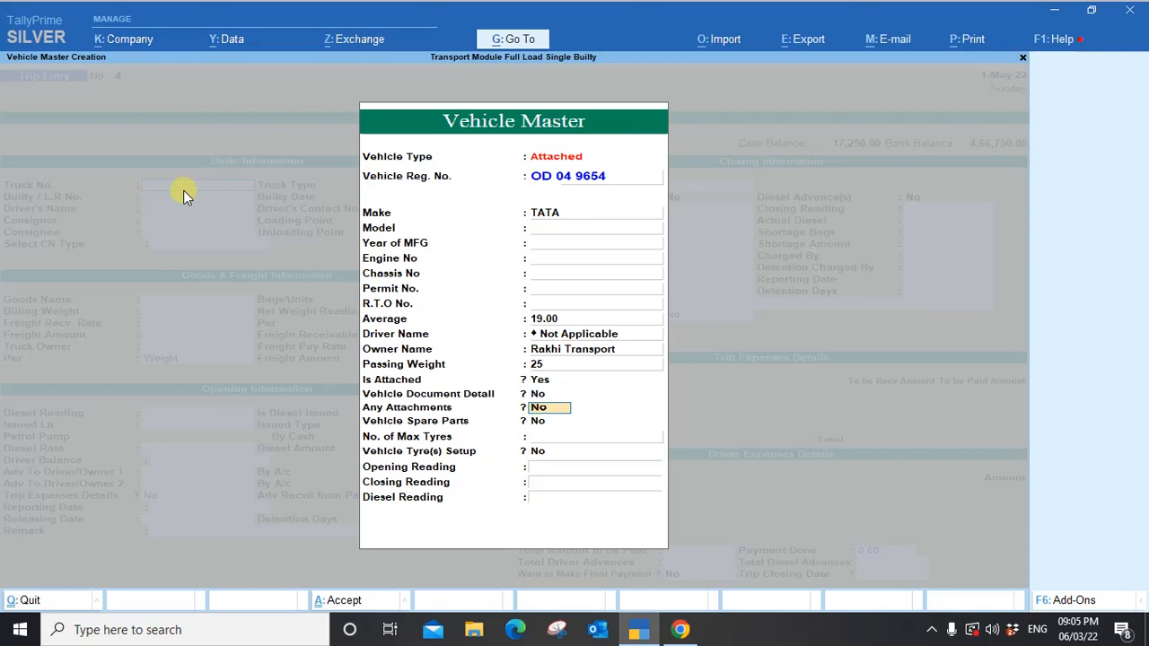
pyautogui.press('Return')
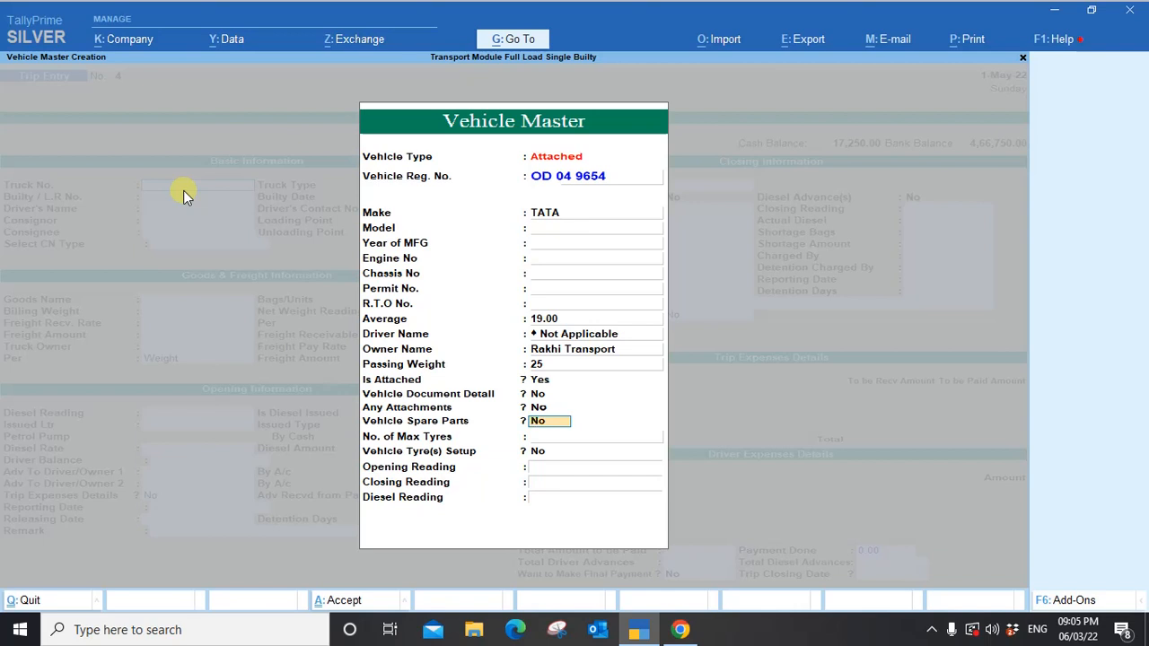
pyautogui.press('Return')
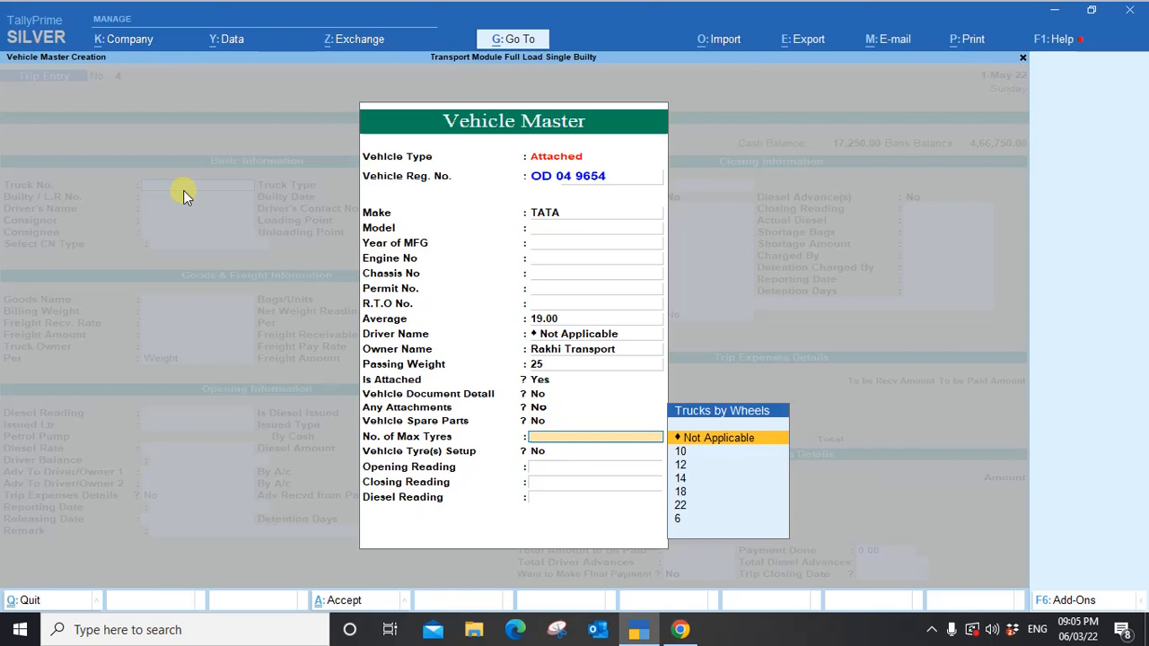
pyautogui.press('Down')
pyautogui.press('Down')
pyautogui.press('Down')
pyautogui.press('Down')
pyautogui.press('Return')
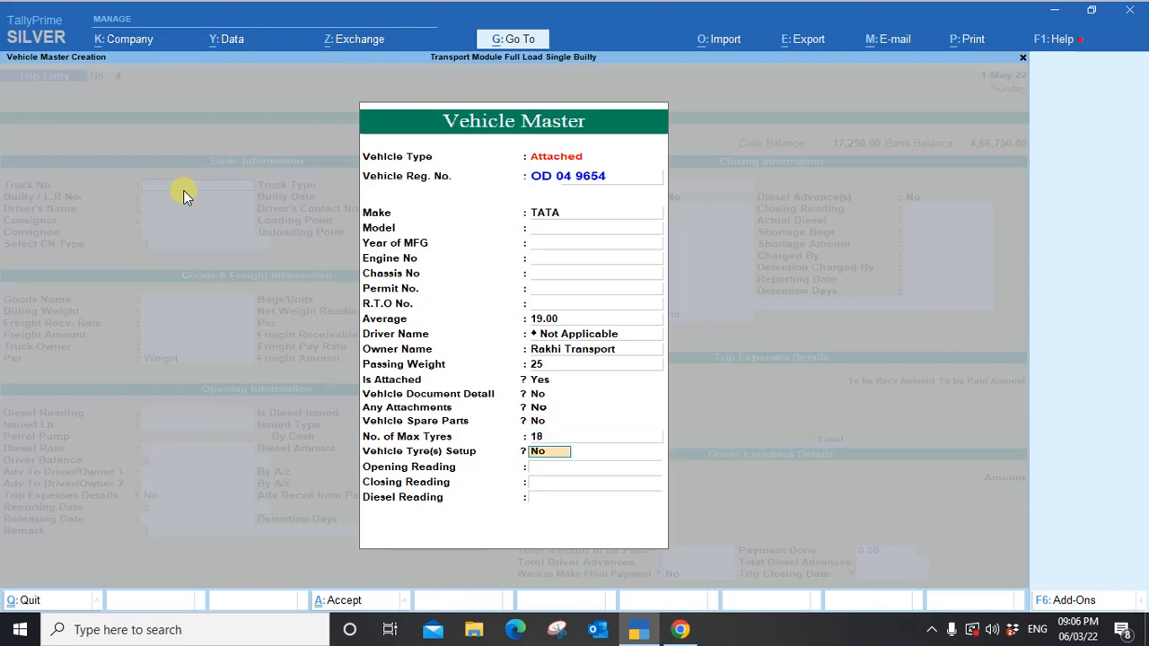
pyautogui.click(183, 190)
pyautogui.press('Return')
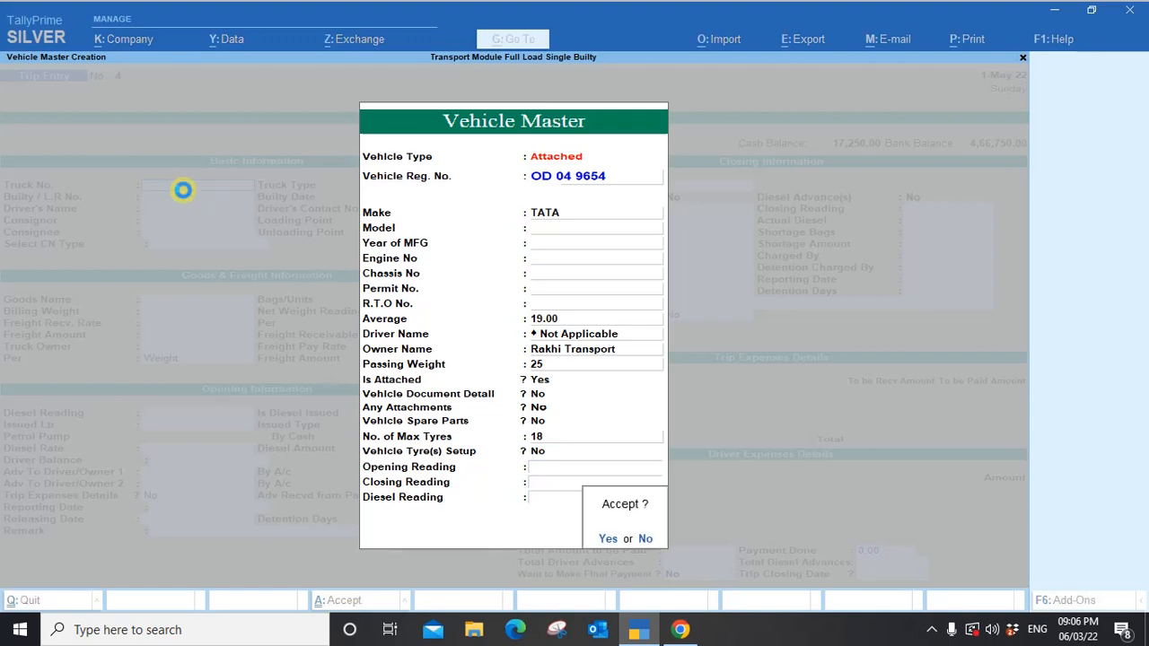
# Save the new truck and select OD 04 9654 as the trip's truck.
pyautogui.press('Return')
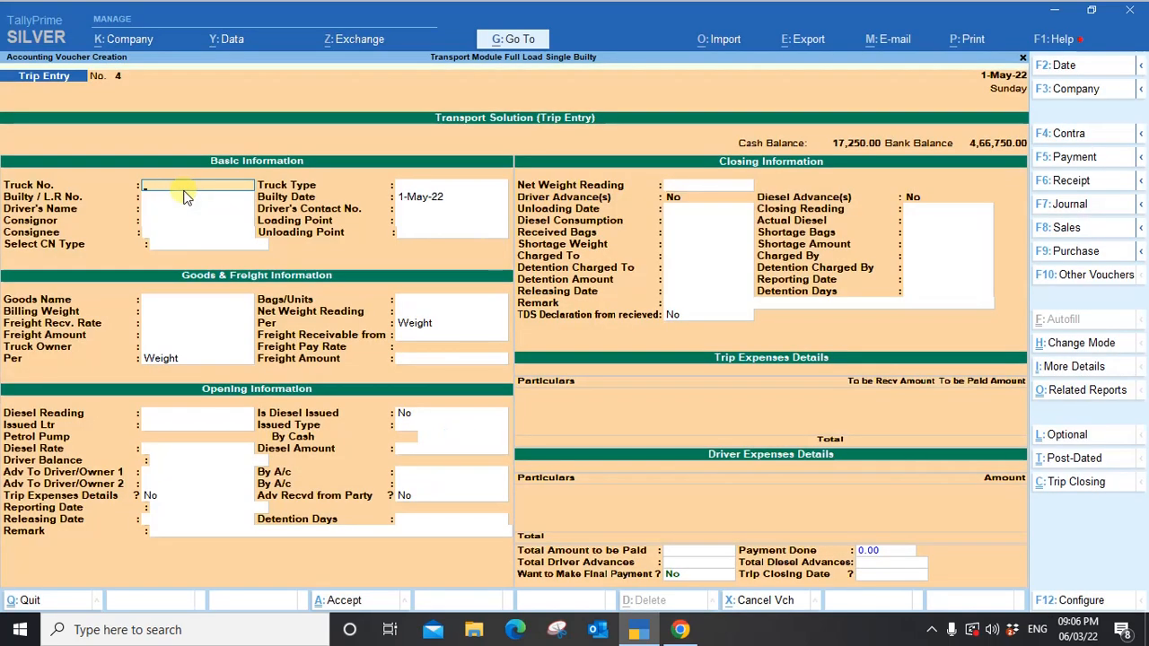
pyautogui.press('Return')
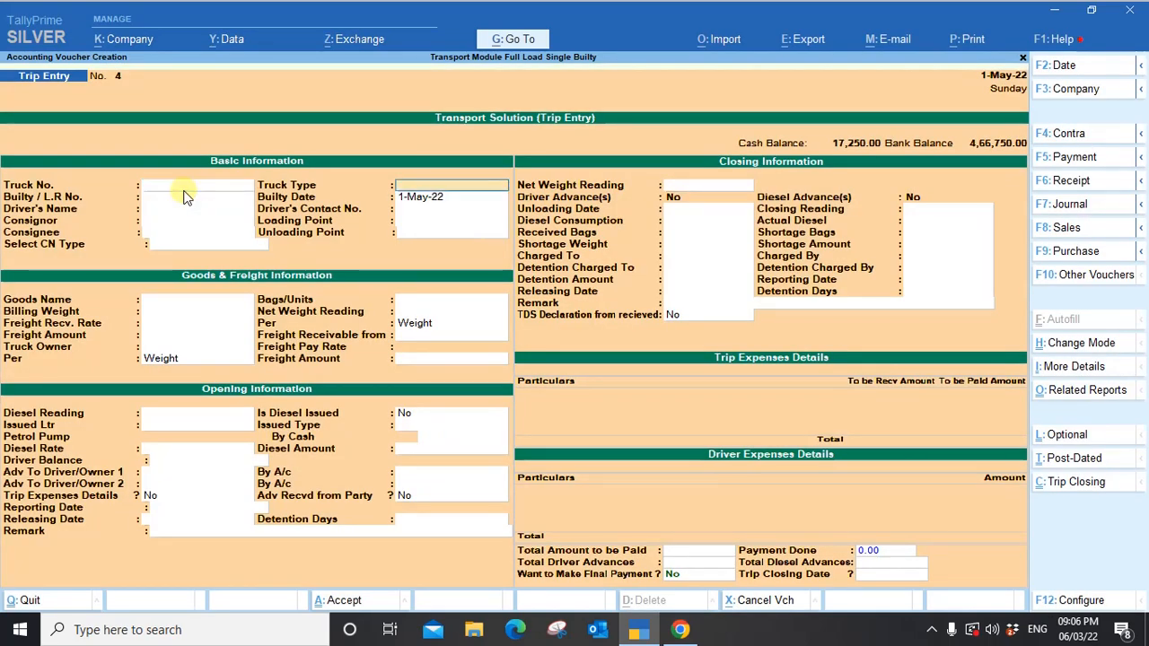
pyautogui.press('BackSpace')
pyautogui.press('Down')
pyautogui.press('Down')
pyautogui.press('Down')
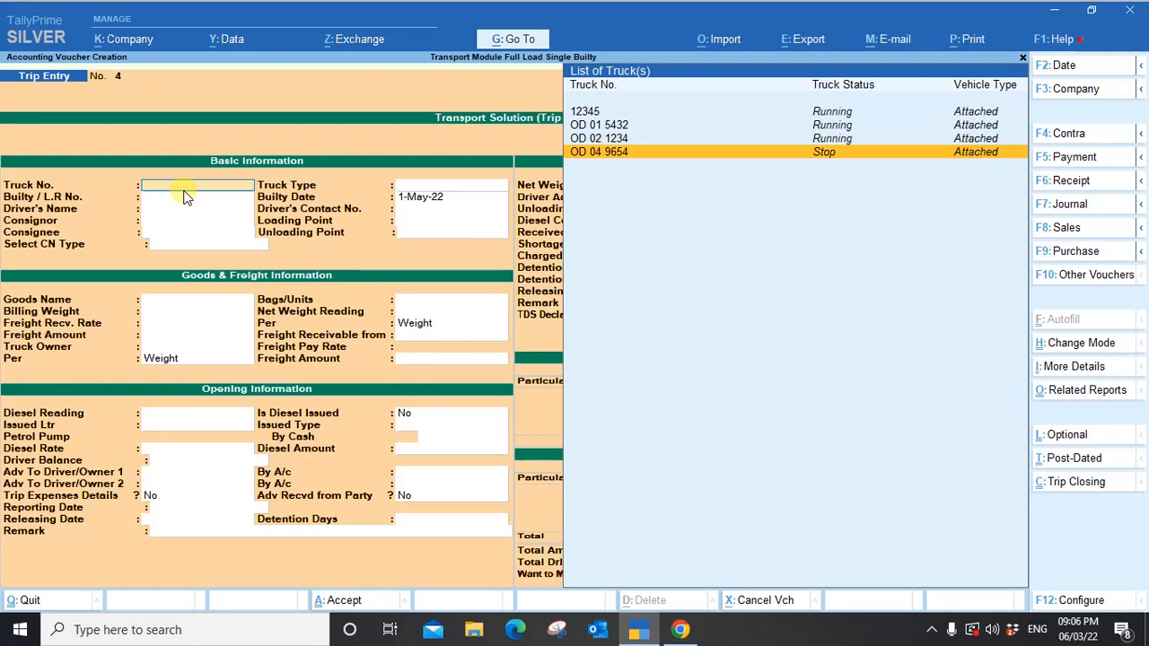
pyautogui.press('Return')
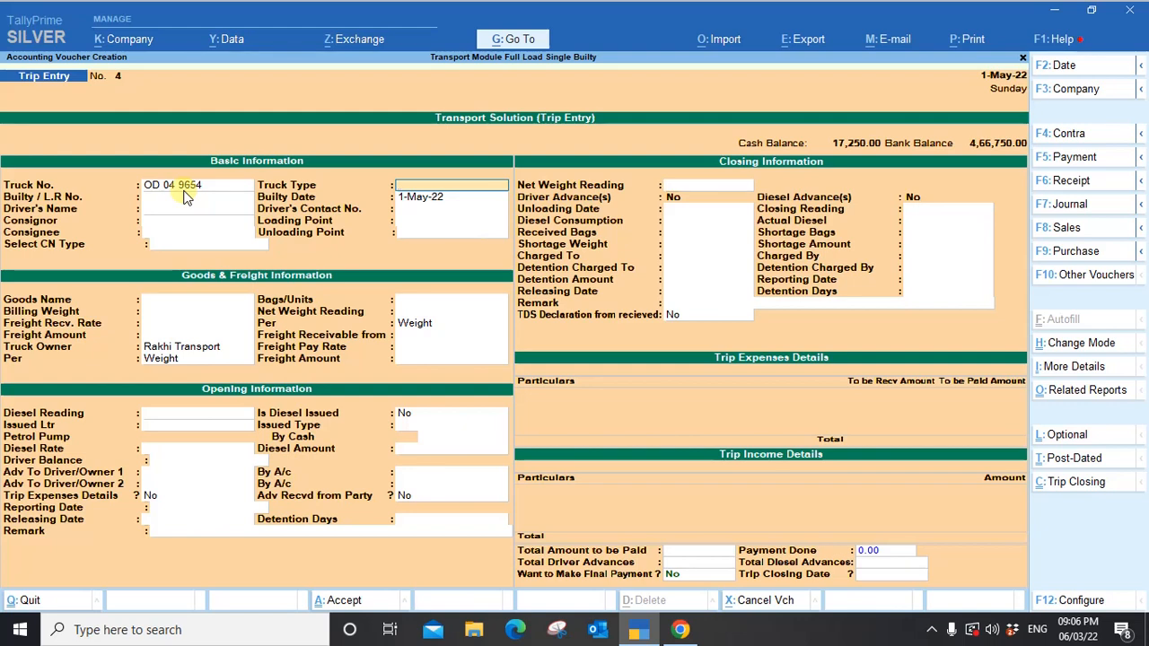
# Enter truck type Lorry, builty 9654 dated 1-May-22, and the driver's name and phone number.
pyautogui.write('Lorry')
pyautogui.press('Return')
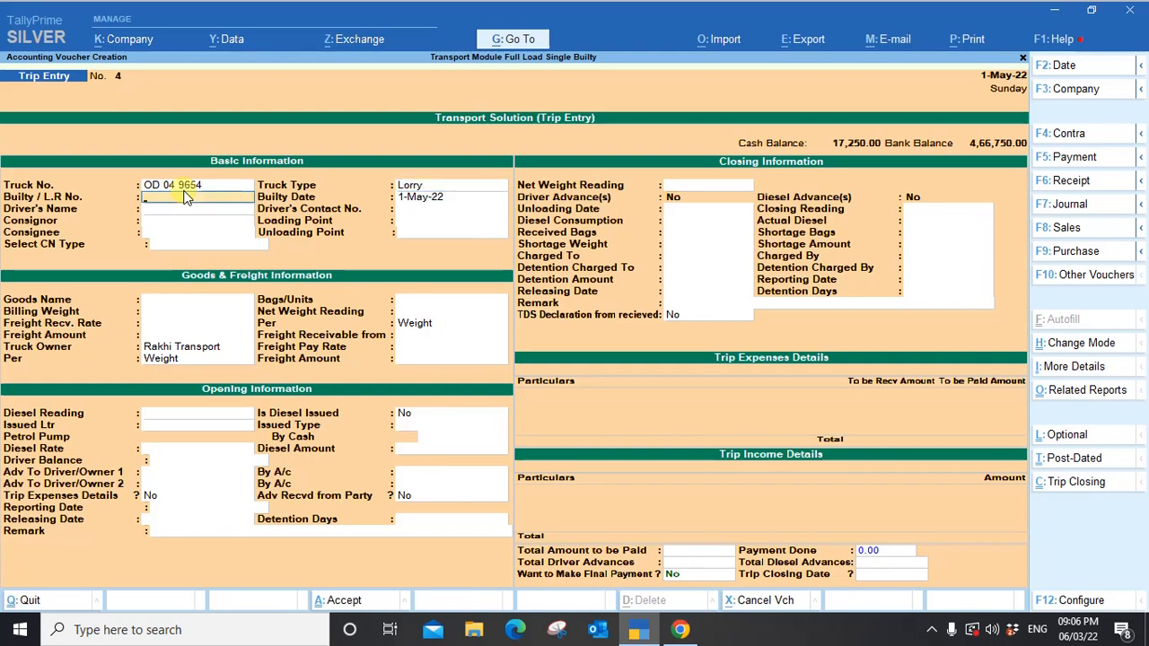
pyautogui.write('9654')
pyautogui.press('Return')
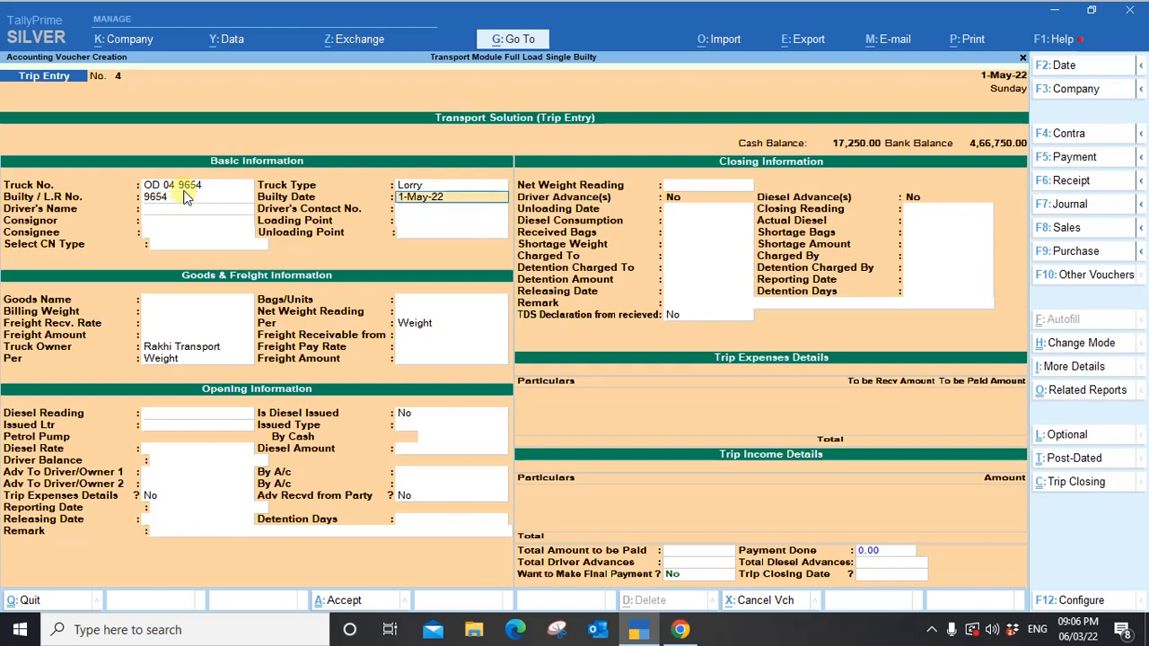
pyautogui.press('Return')
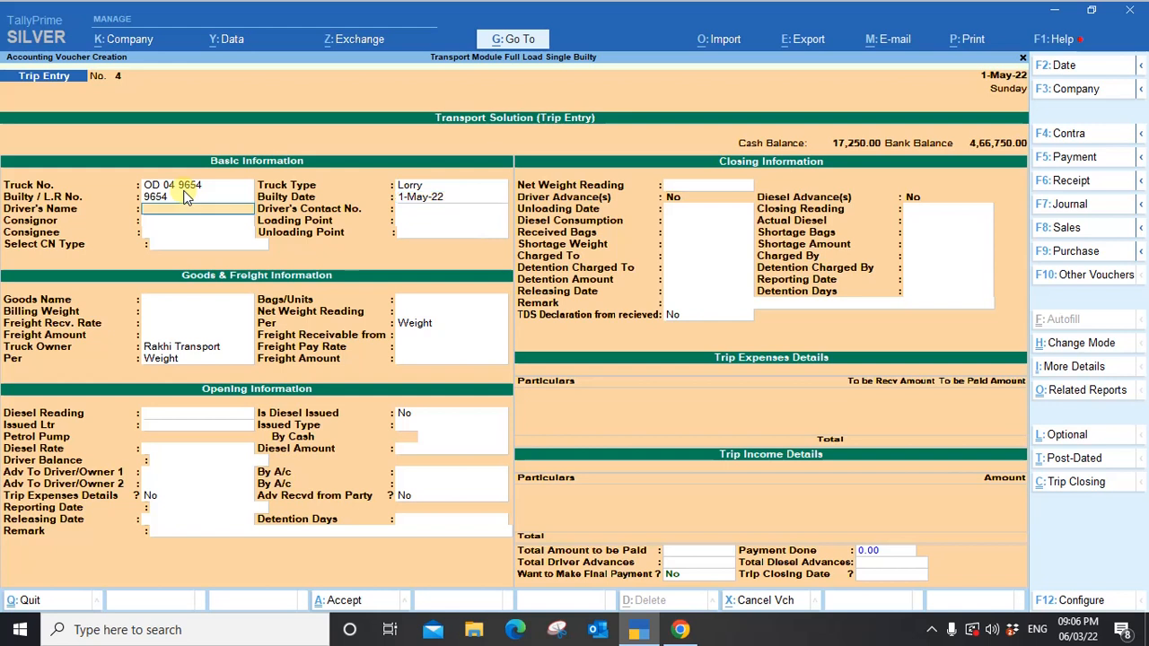
pyautogui.write('Raju')
pyautogui.press('Return')
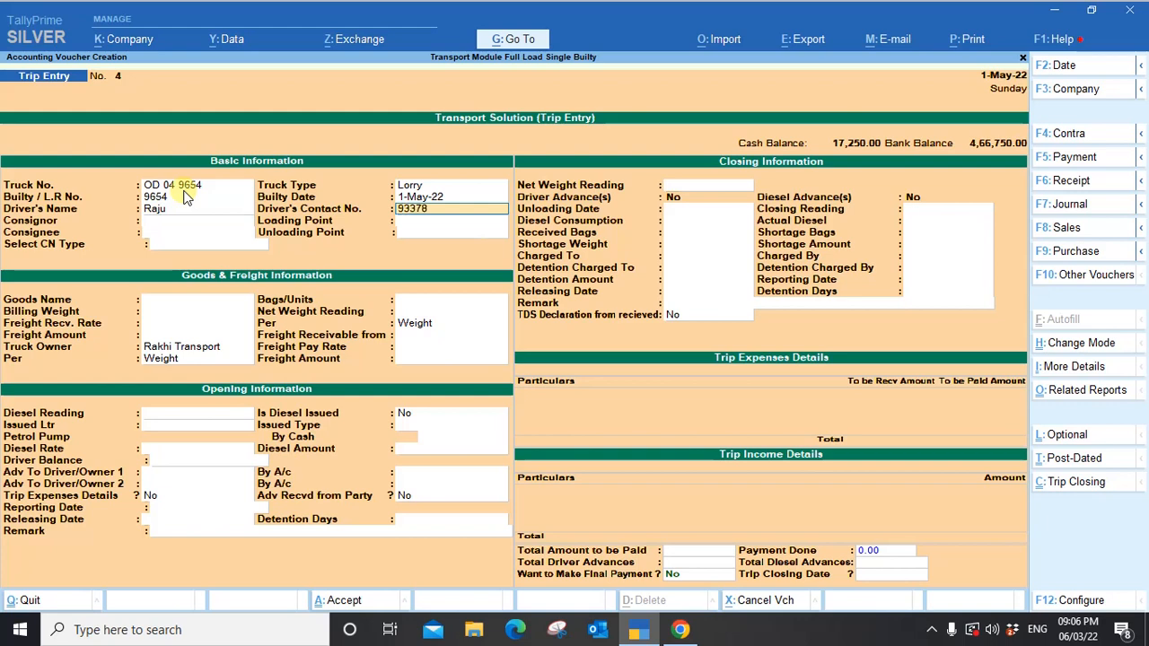
pyautogui.press('Return')
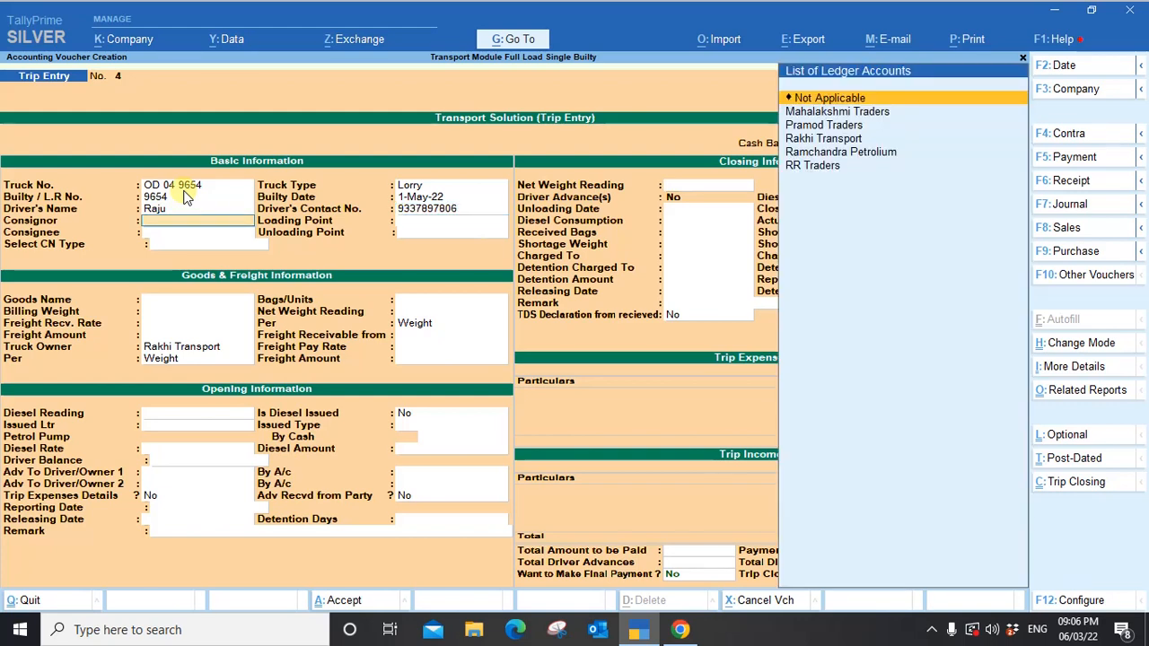
# Set consignor Pramod Traders with loading point MUMBAI.
pyautogui.press('Down')
pyautogui.press('Down')
pyautogui.press('Return')
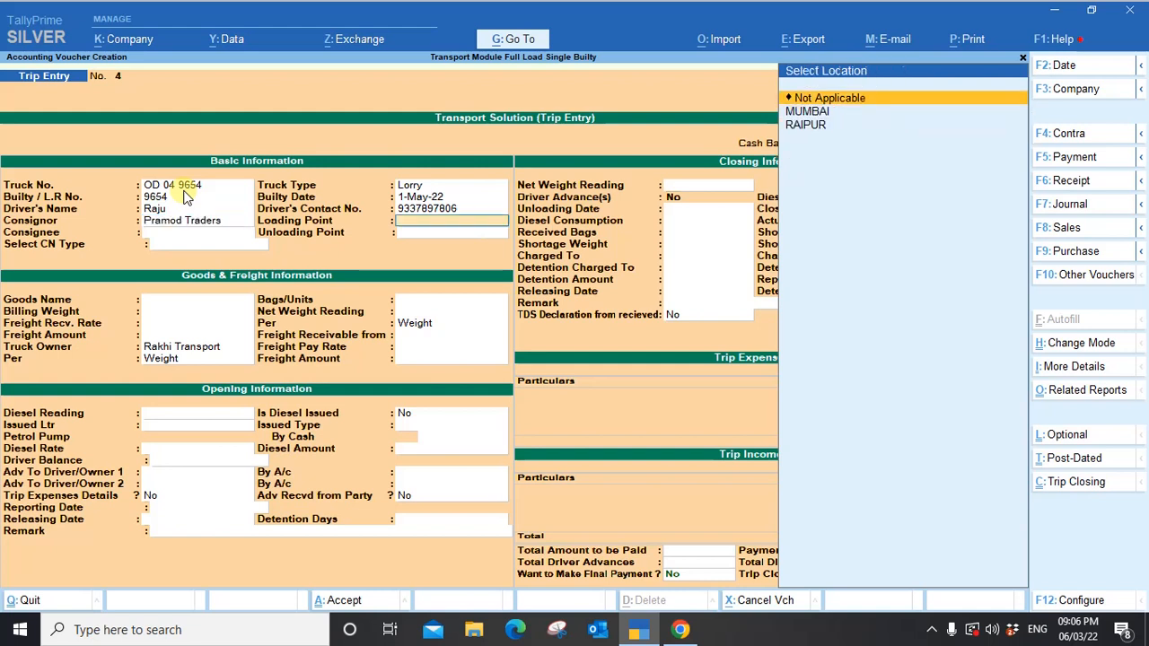
pyautogui.press('Down')
pyautogui.press('Down')
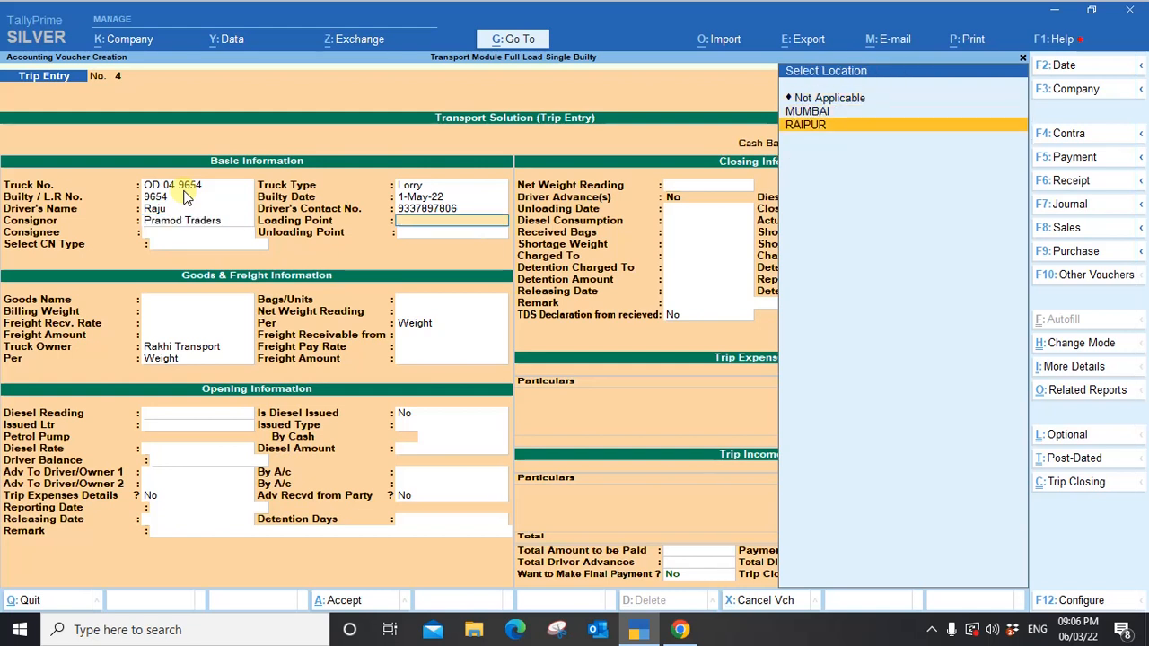
pyautogui.press('Up')
pyautogui.press('Return')
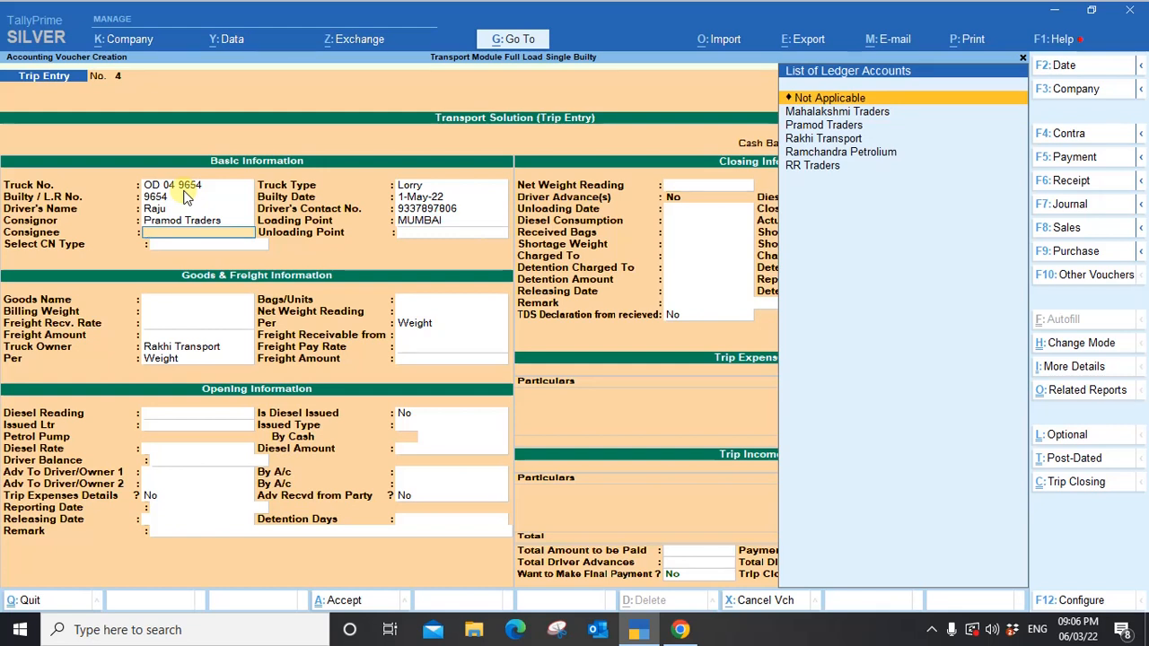
# Set consignee Mahalakshmi Traders, unloading point RAIPUR, and CN type Testing.
pyautogui.press('Down')
pyautogui.press('Down')
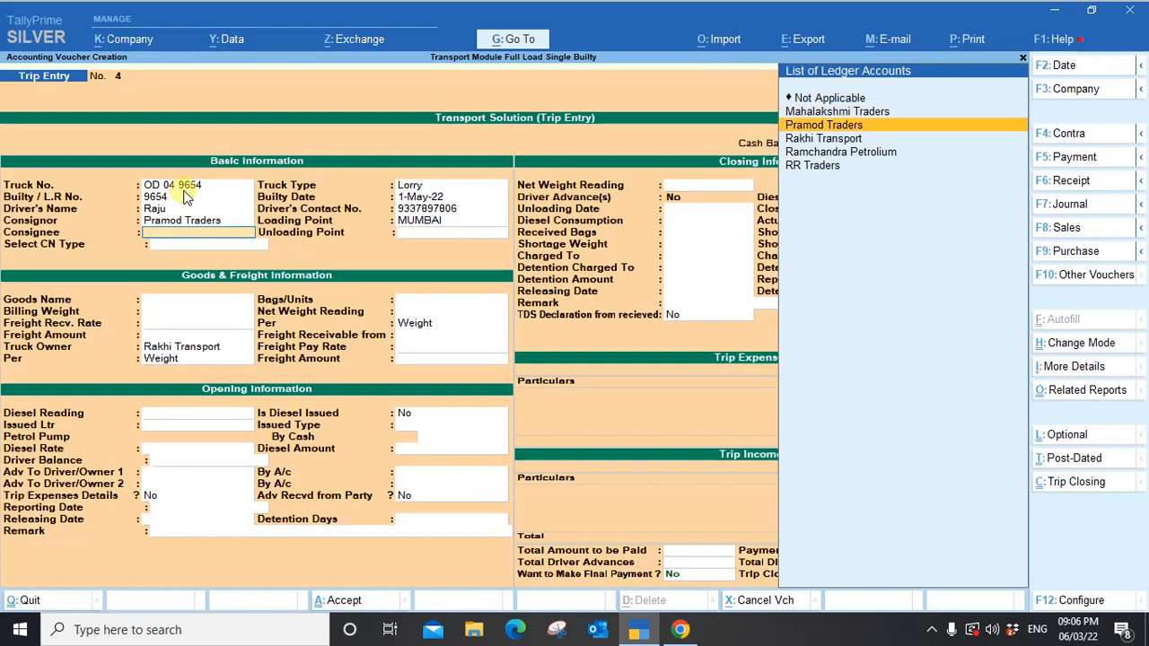
pyautogui.press('Down')
pyautogui.press('Down')
pyautogui.press('Up')
pyautogui.press('Up')
pyautogui.press('Up')
pyautogui.press('Return')
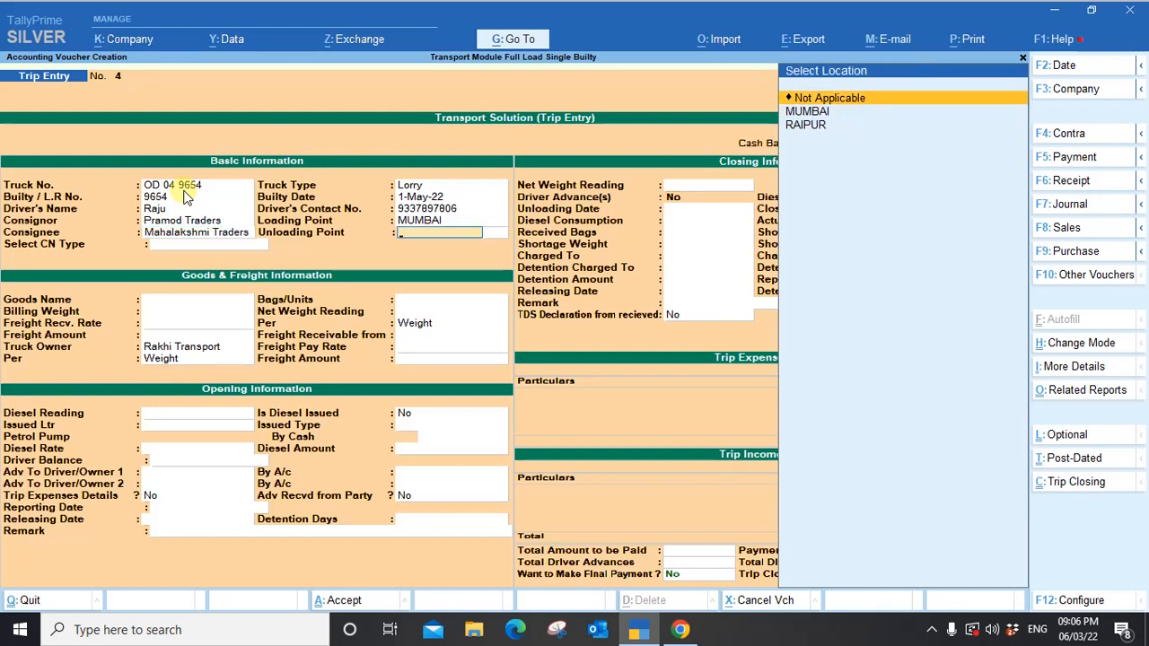
pyautogui.press('Down')
pyautogui.press('Down')
pyautogui.press('Return')
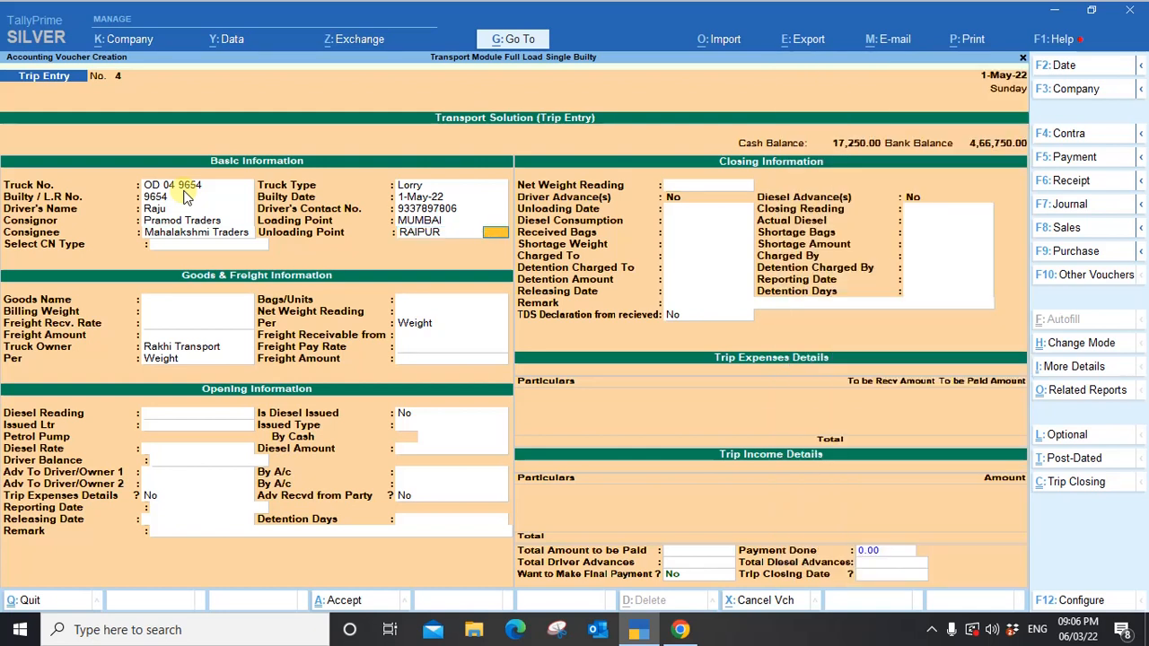
pyautogui.press('Return')
pyautogui.press('Down')
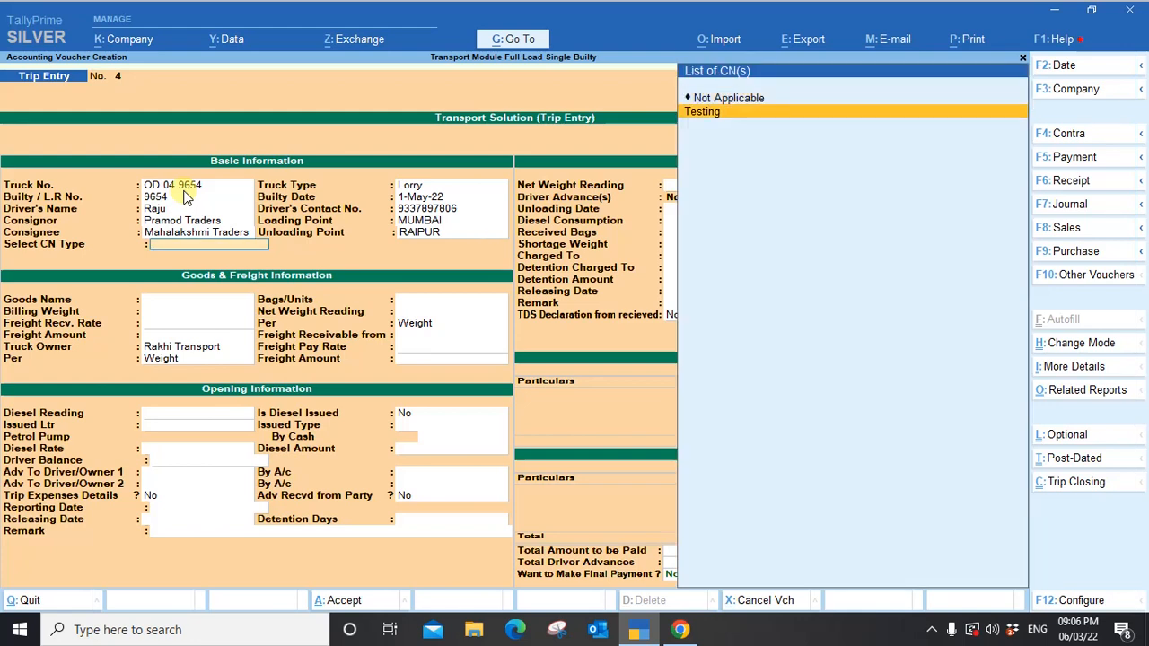
pyautogui.press('Return')
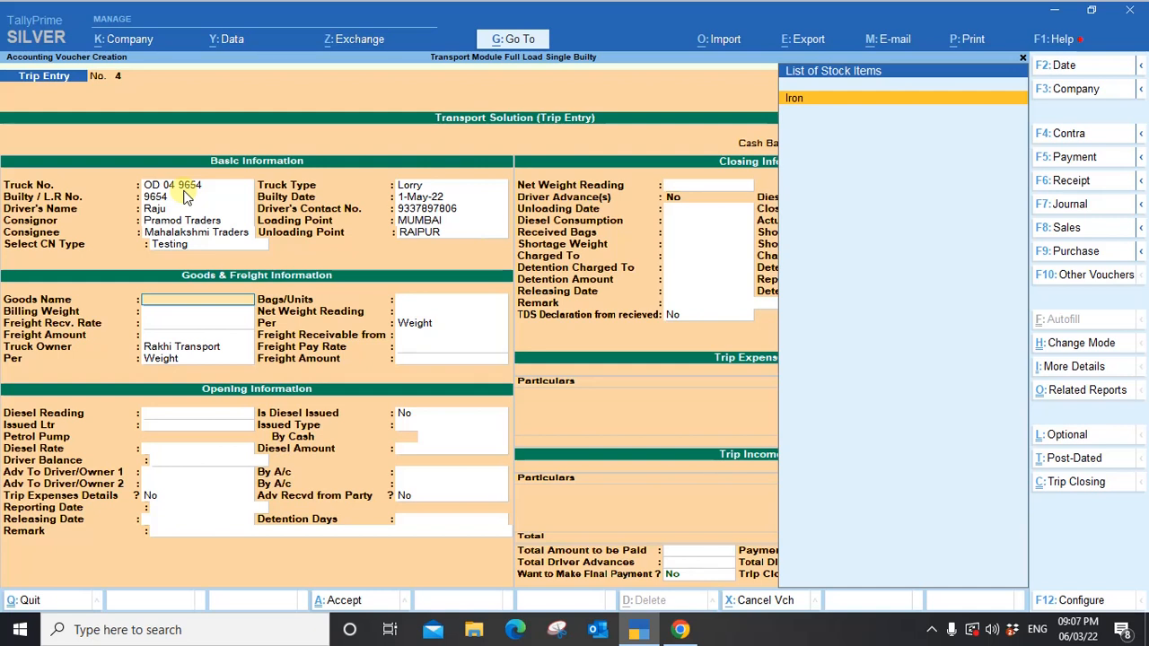
# Enter goods Iron, 30 bags, billing weight 20, and freight receivable rate 35000.
pyautogui.press('Return')
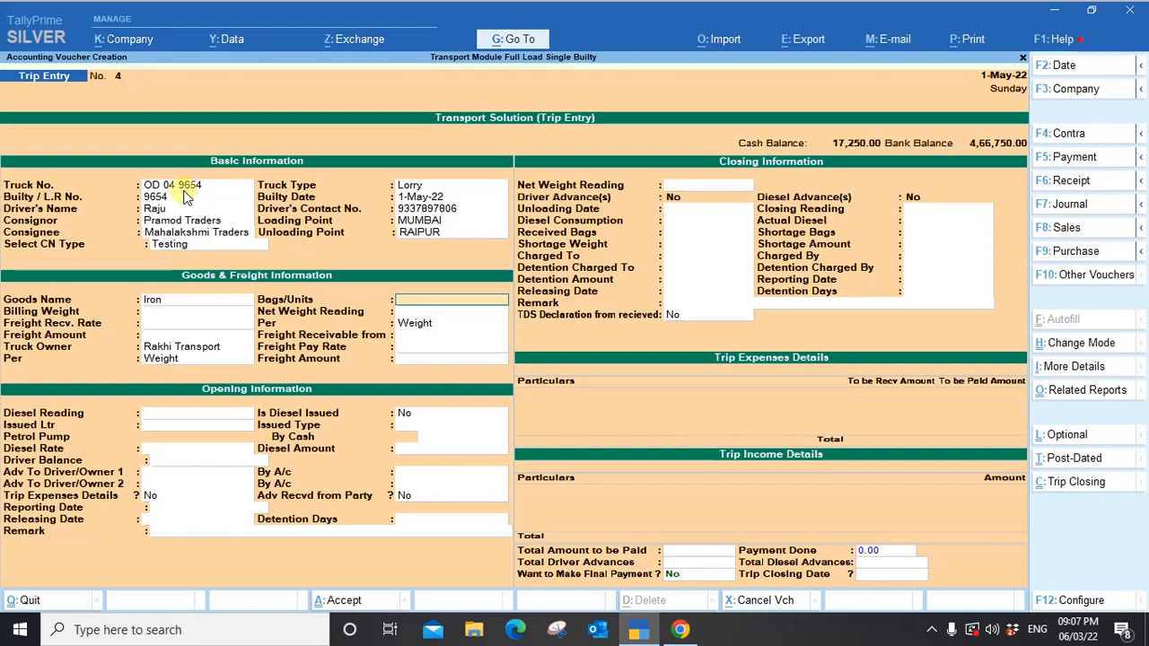
pyautogui.write('30')
pyautogui.press('Return')
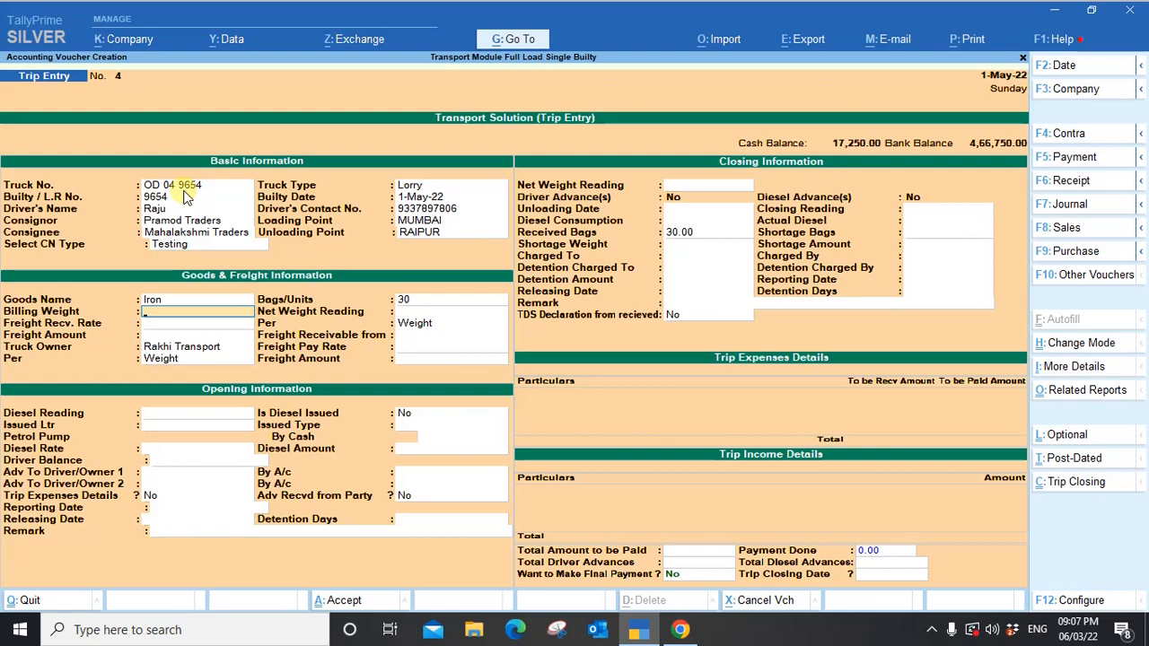
pyautogui.write('20')
pyautogui.press('Return')
pyautogui.press('Return')
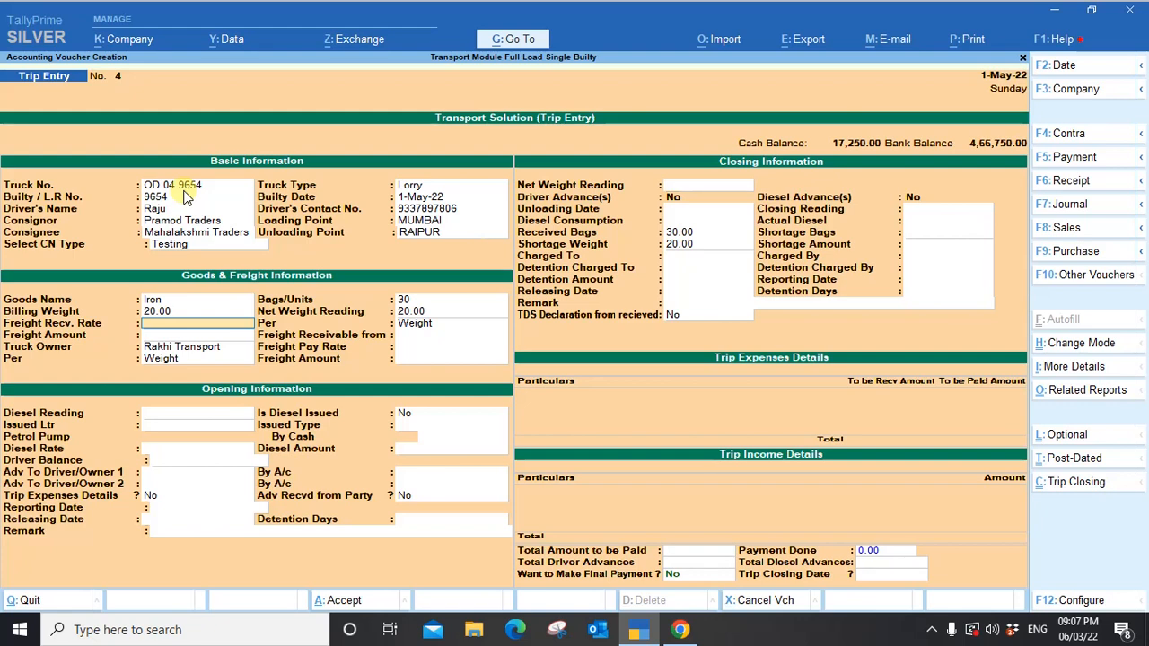
pyautogui.write('35000')
pyautogui.press('Return')
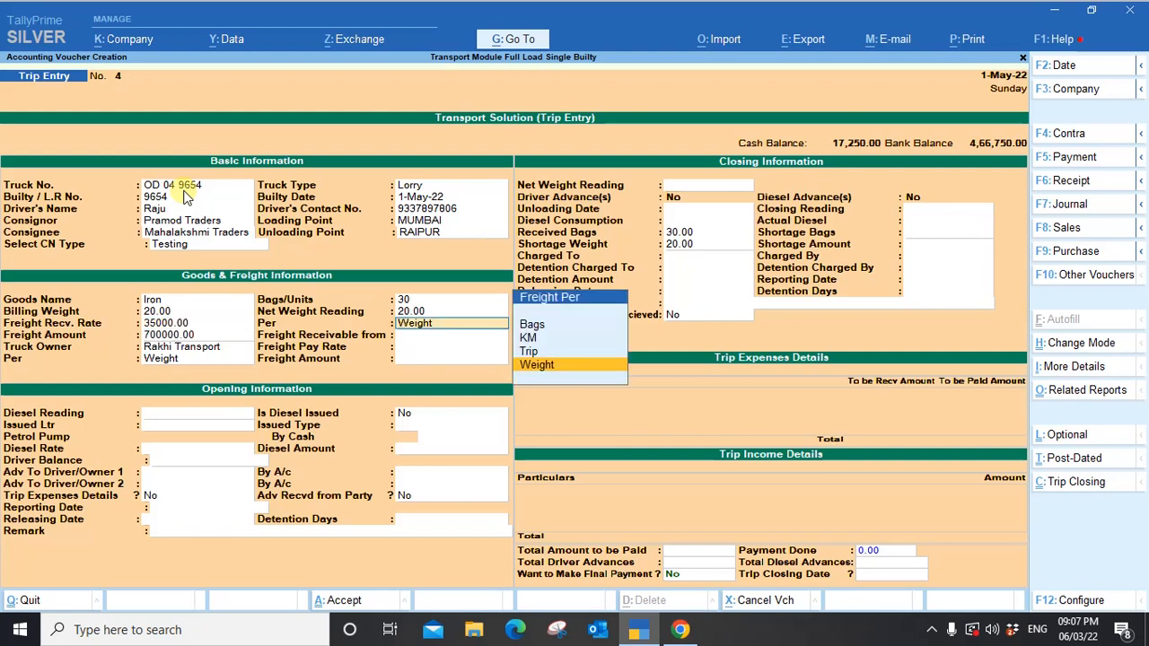
# Set the receivable freight basis to per Trip after trying Bags and Weight.
pyautogui.press('Up')
pyautogui.press('Up')
pyautogui.press('Up')
pyautogui.press('Return')
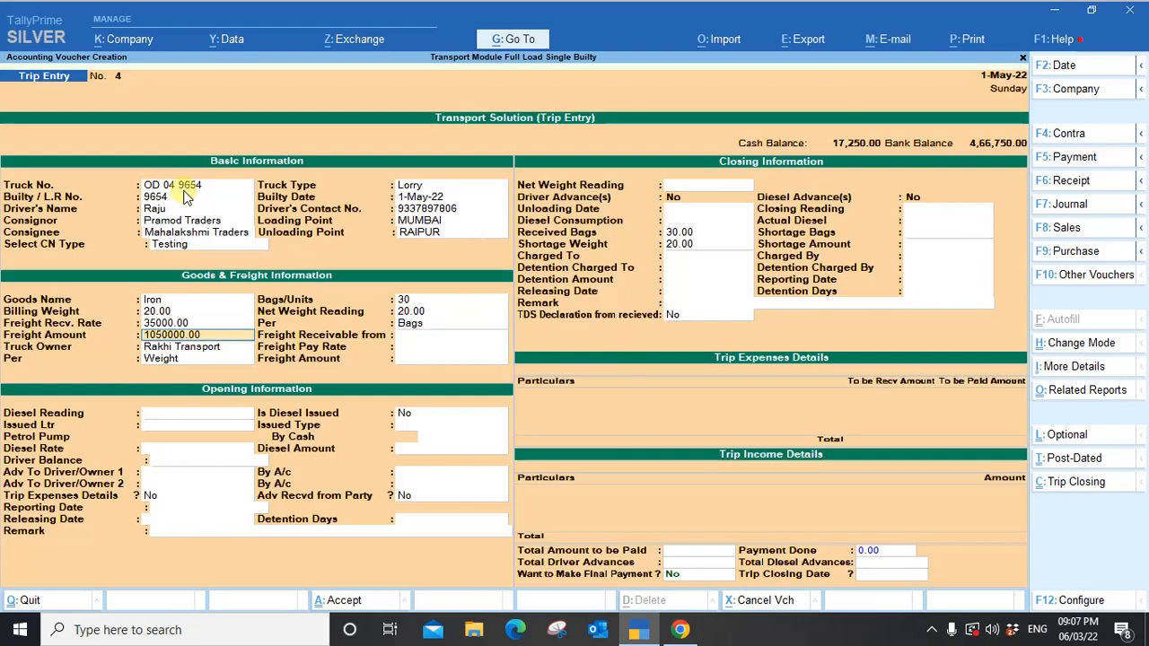
pyautogui.press('BackSpace')
pyautogui.press('Down')
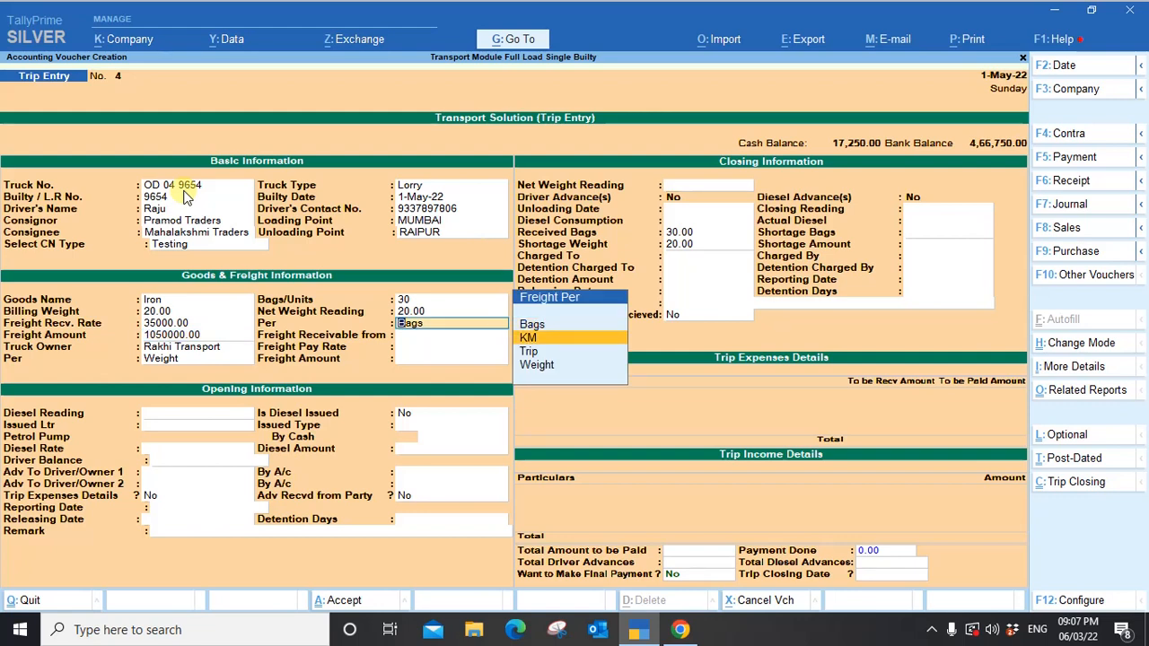
pyautogui.press('Down')
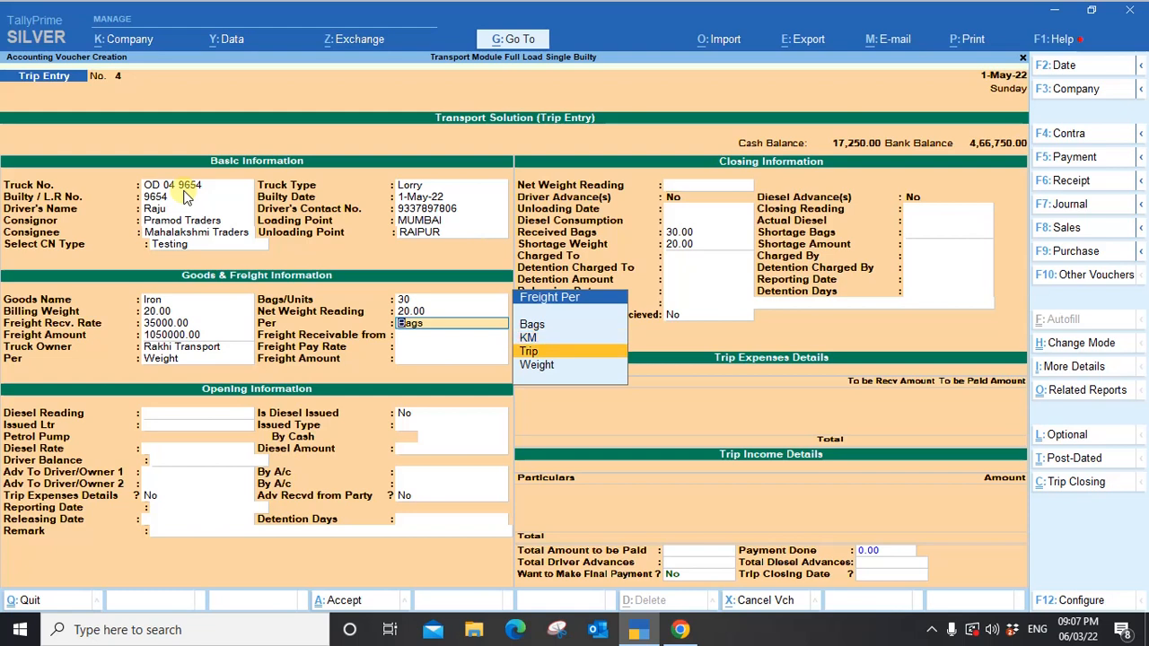
pyautogui.press('Return')
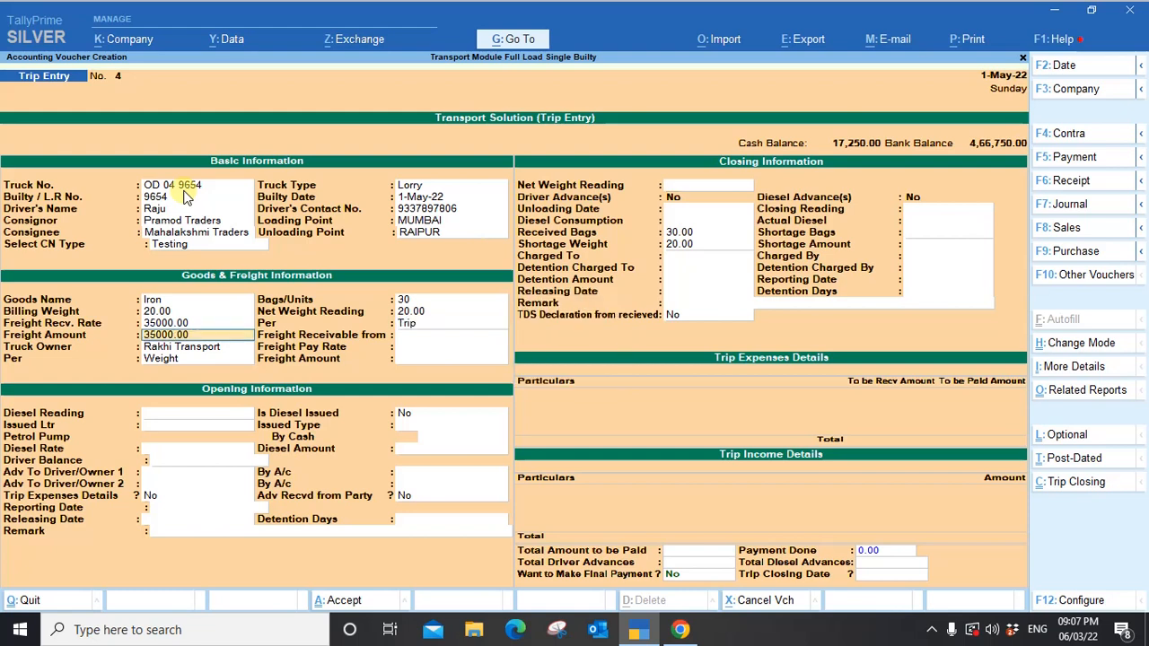
pyautogui.hotkey('shift', 'Tab')
pyautogui.press('Down')
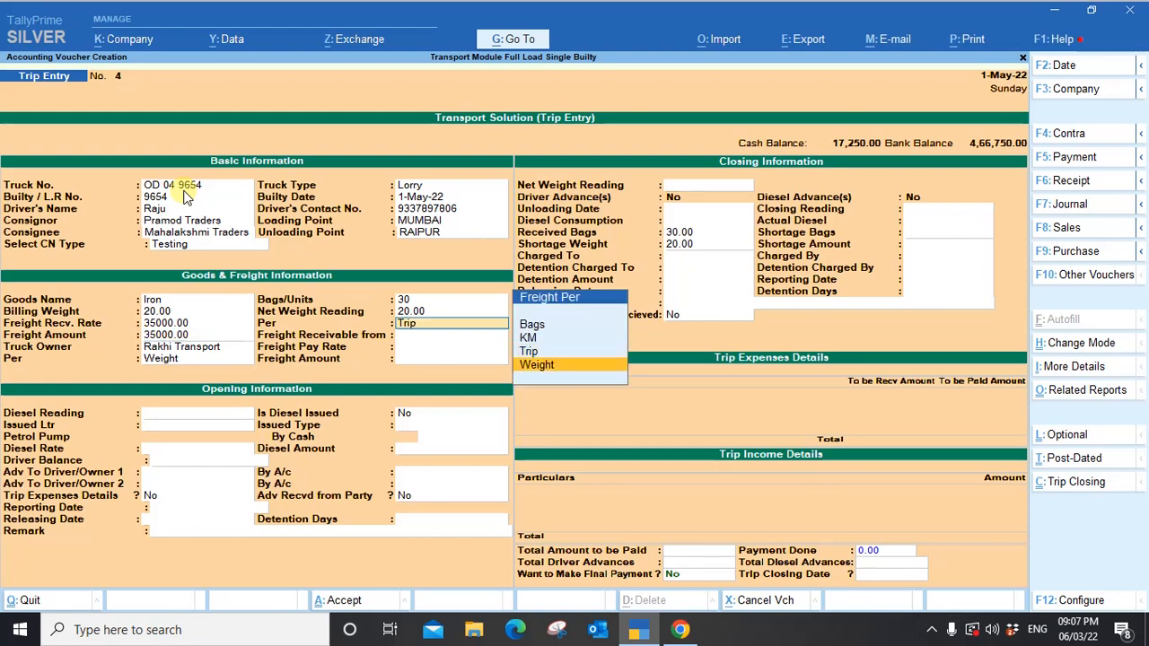
pyautogui.press('Return')
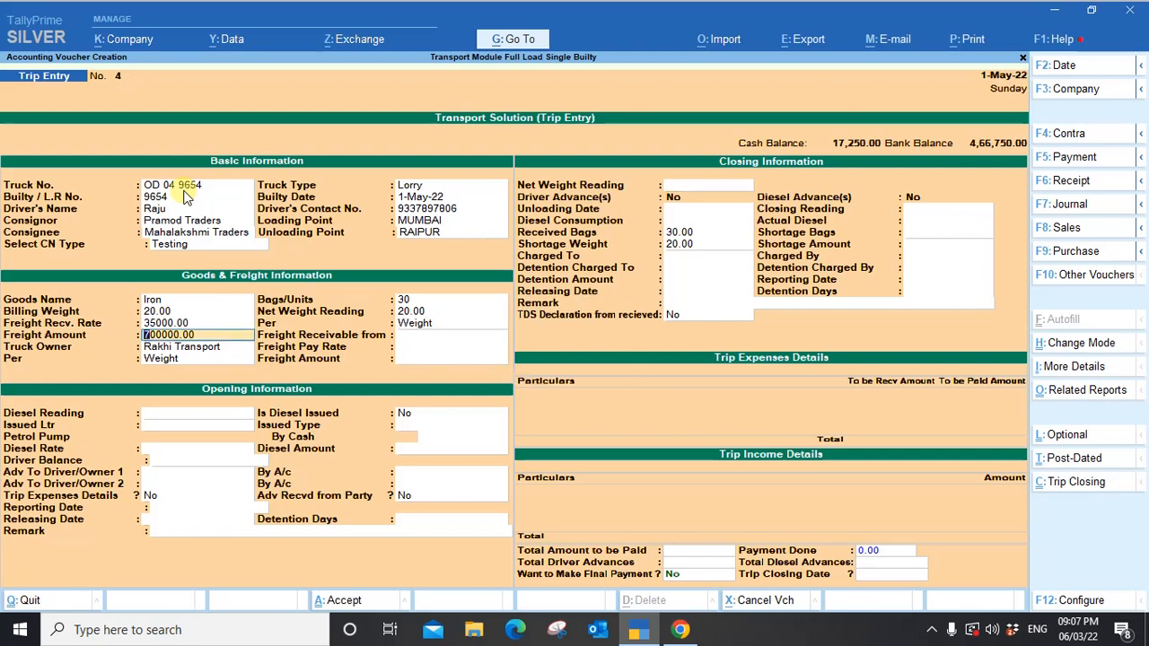
pyautogui.hotkey('shift', 'Tab')
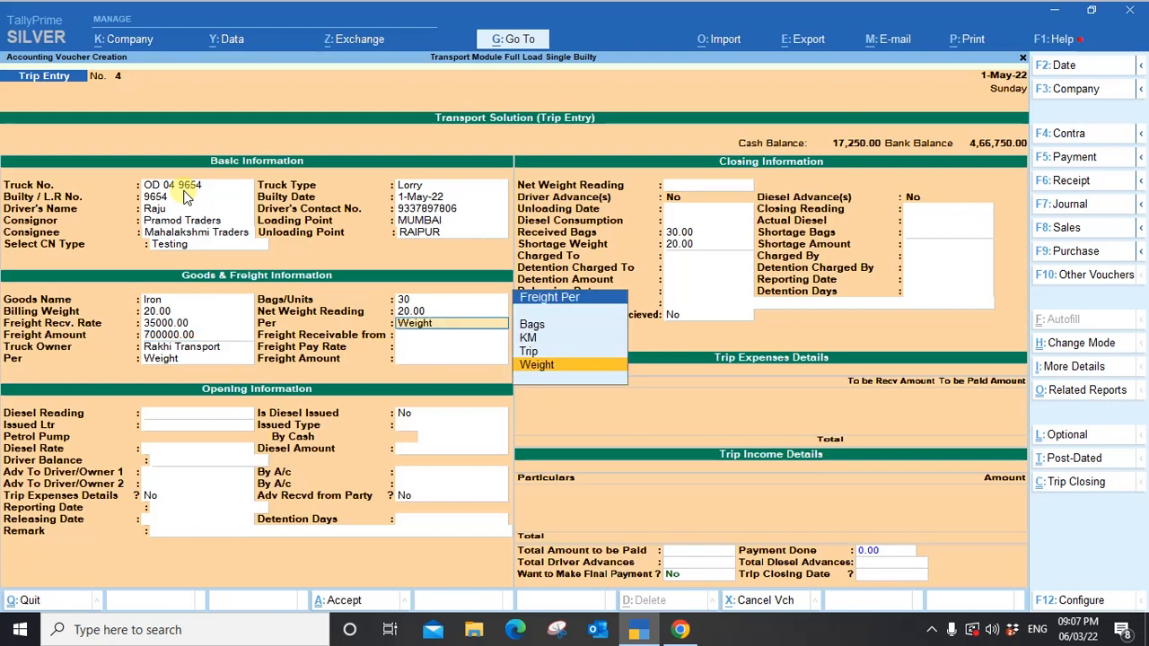
pyautogui.press('Up')
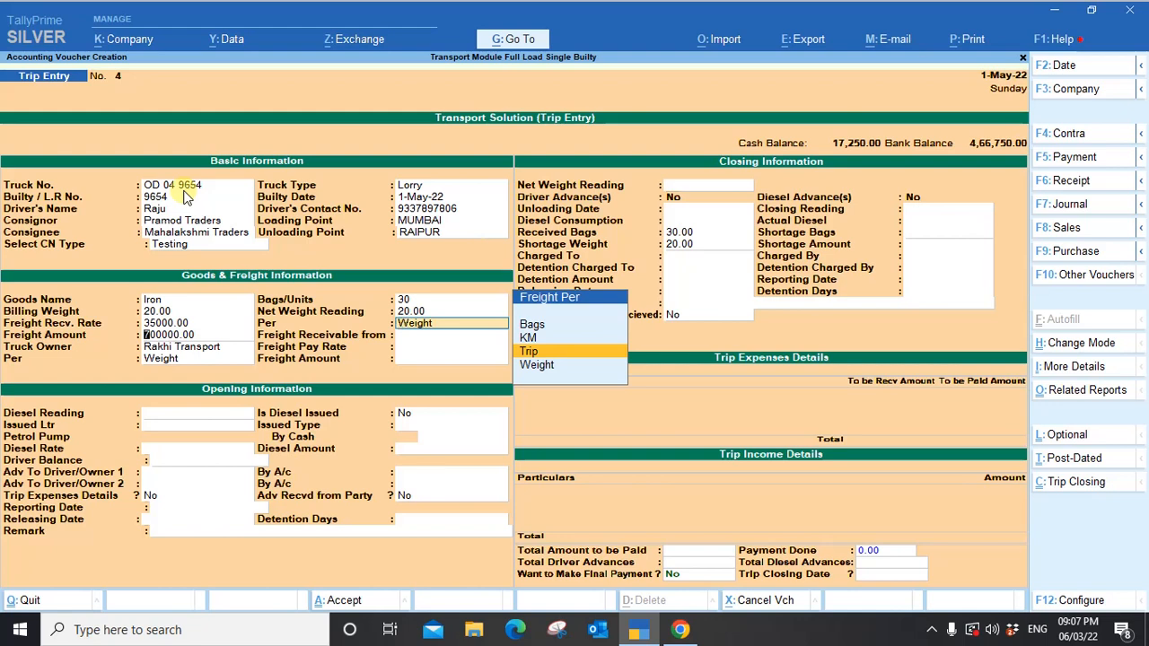
pyautogui.press('Return')
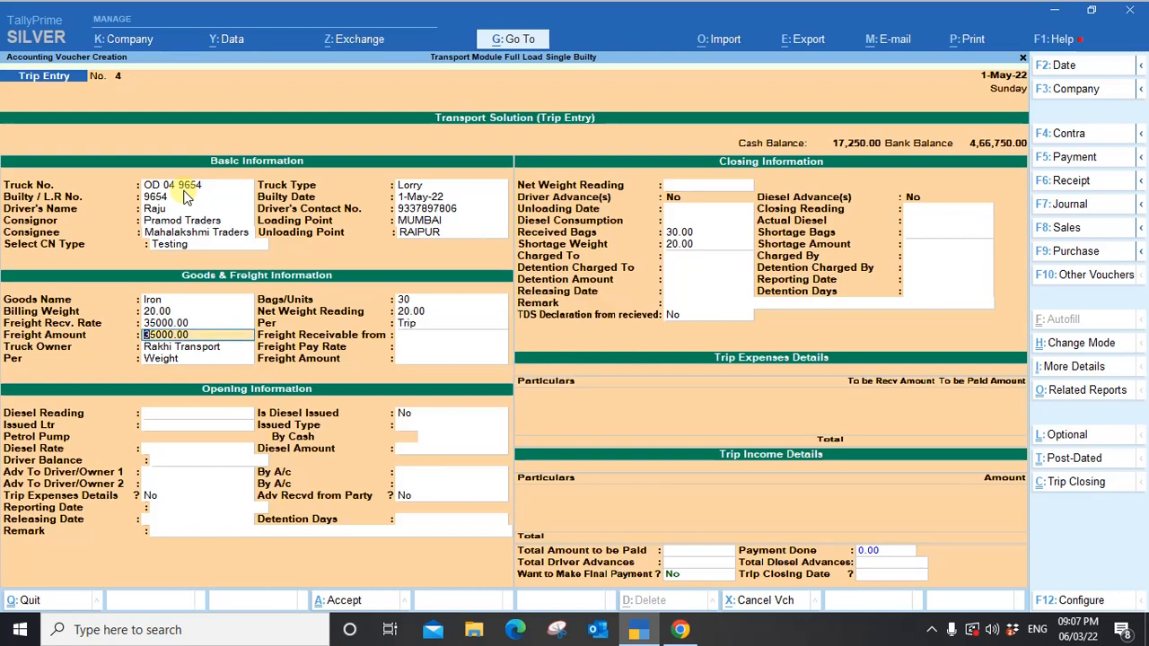
pyautogui.press('Return')
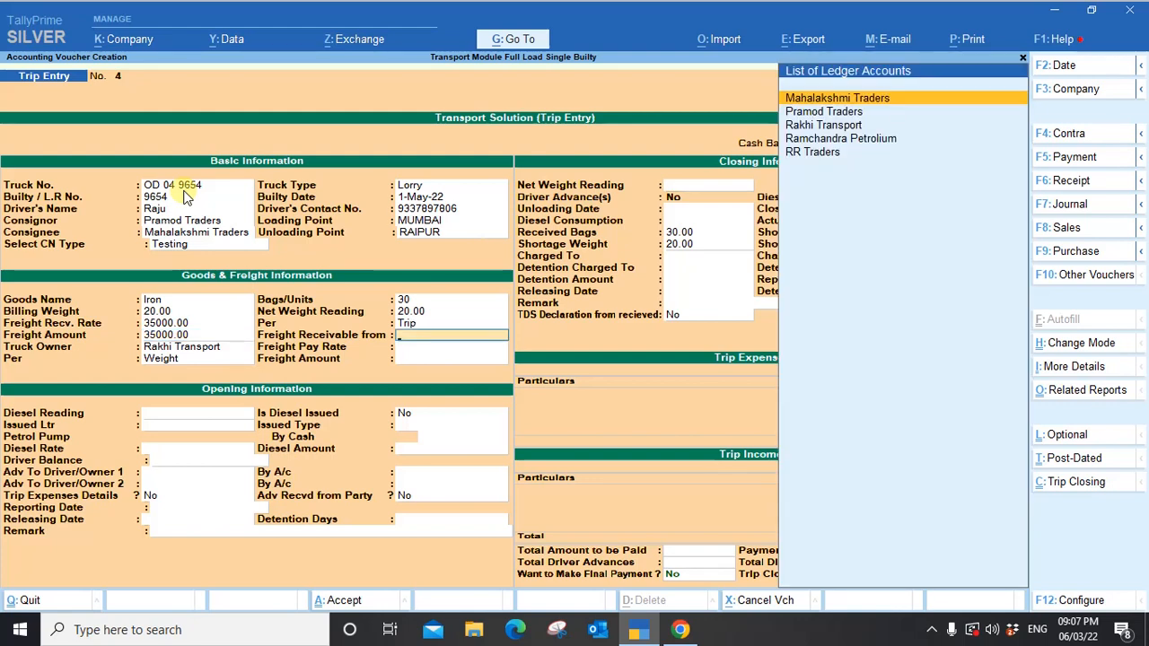
# Take freight receivable from Mahalakshmi Traders and set freight pay rate 20000 per Trip.
pyautogui.press('Return')
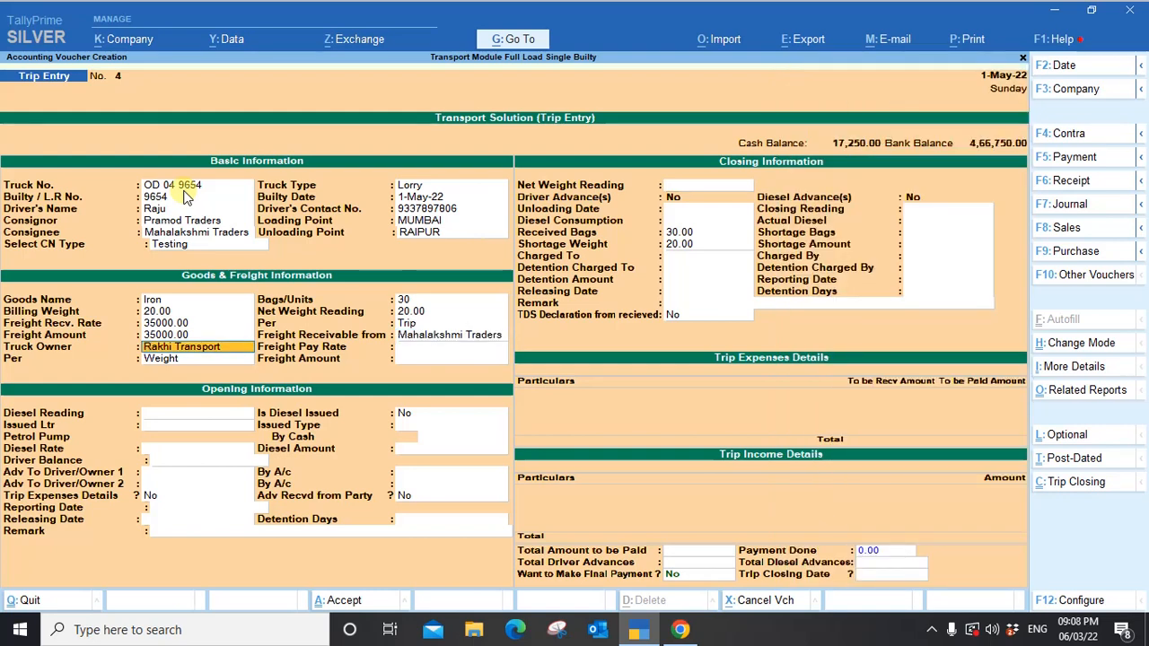
pyautogui.press('Return')
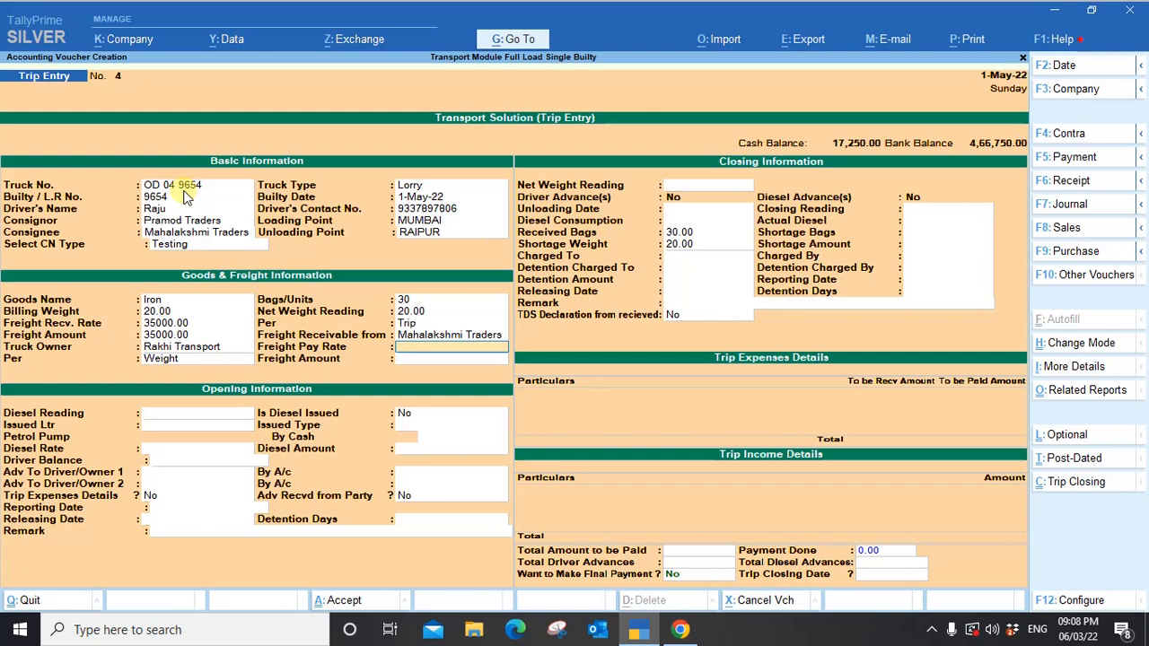
pyautogui.write('20000')
pyautogui.press('Return')
pyautogui.press('Up')
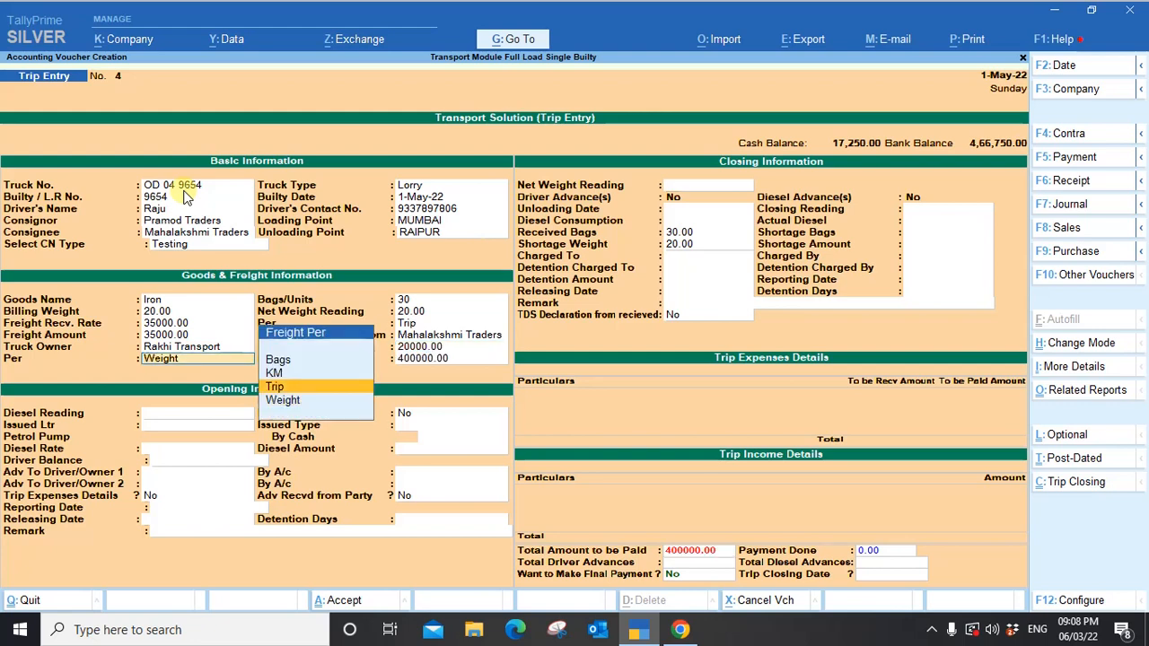
pyautogui.press('Return')
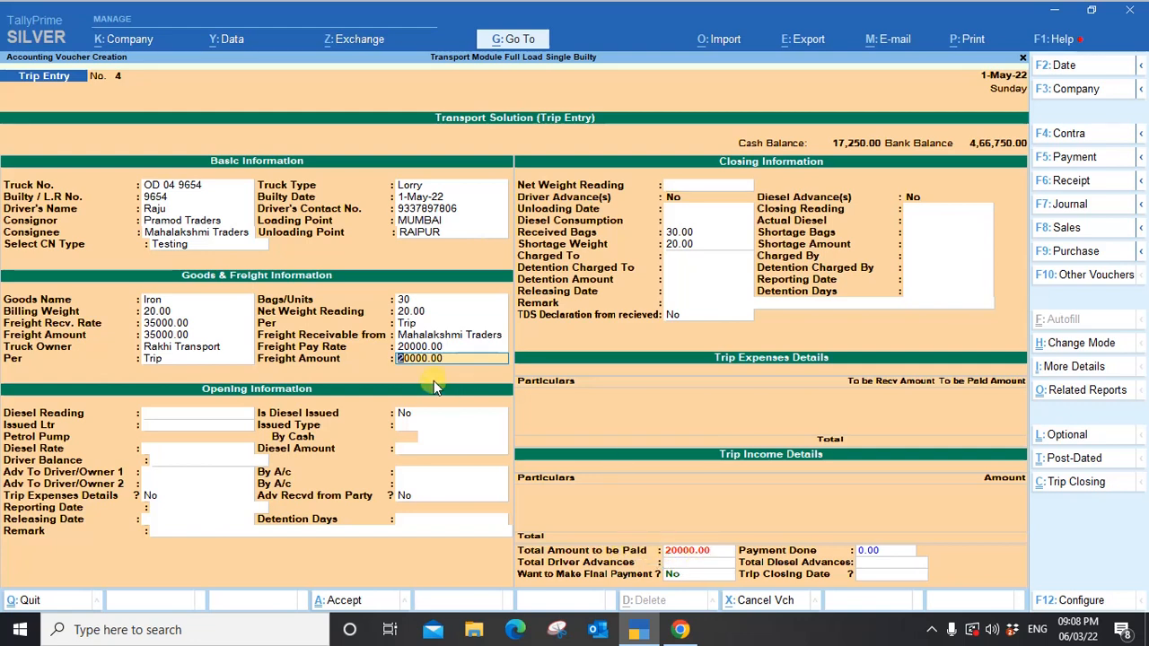
# Mark diesel as issued with 15 litres.
pyautogui.press('Return')
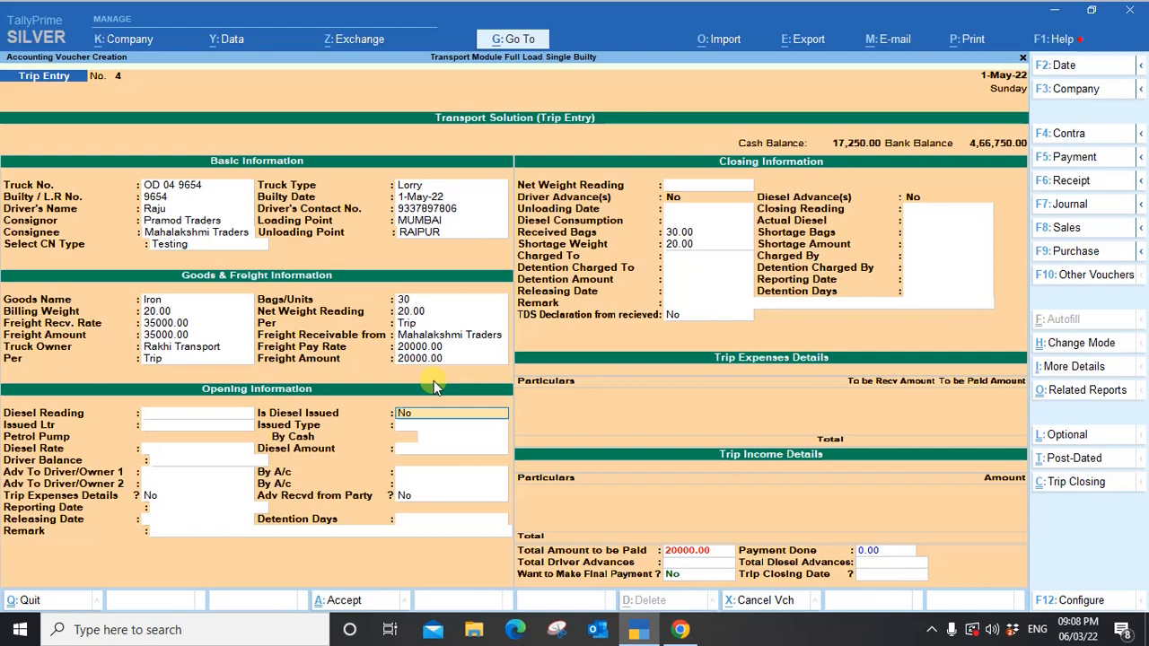
pyautogui.press('y')
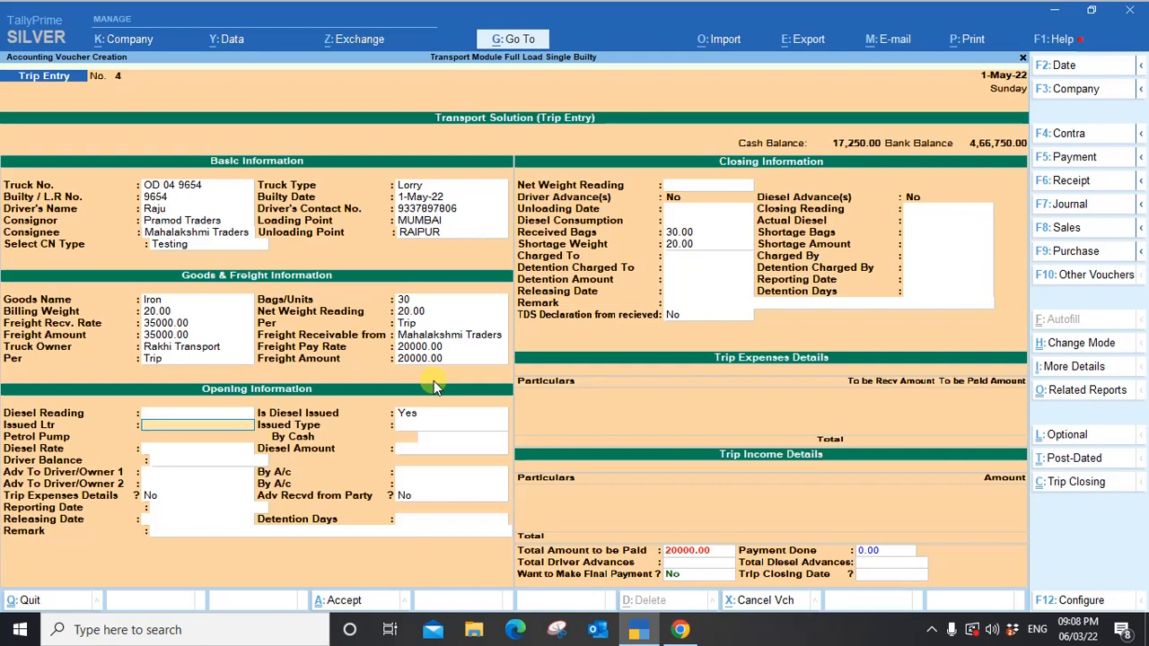
pyautogui.write('15')
pyautogui.press('Return')
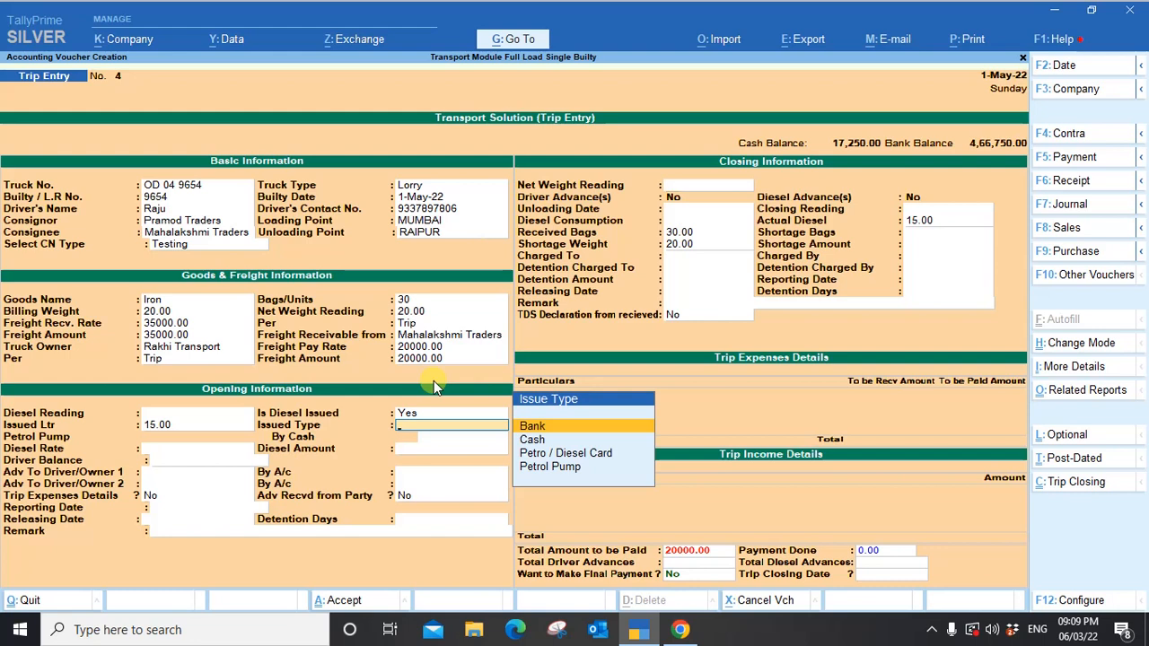
# Record the diesel as issued by Cash from the Cash account at rate 90 (1350.00).
pyautogui.press('Down')
pyautogui.press('Down')
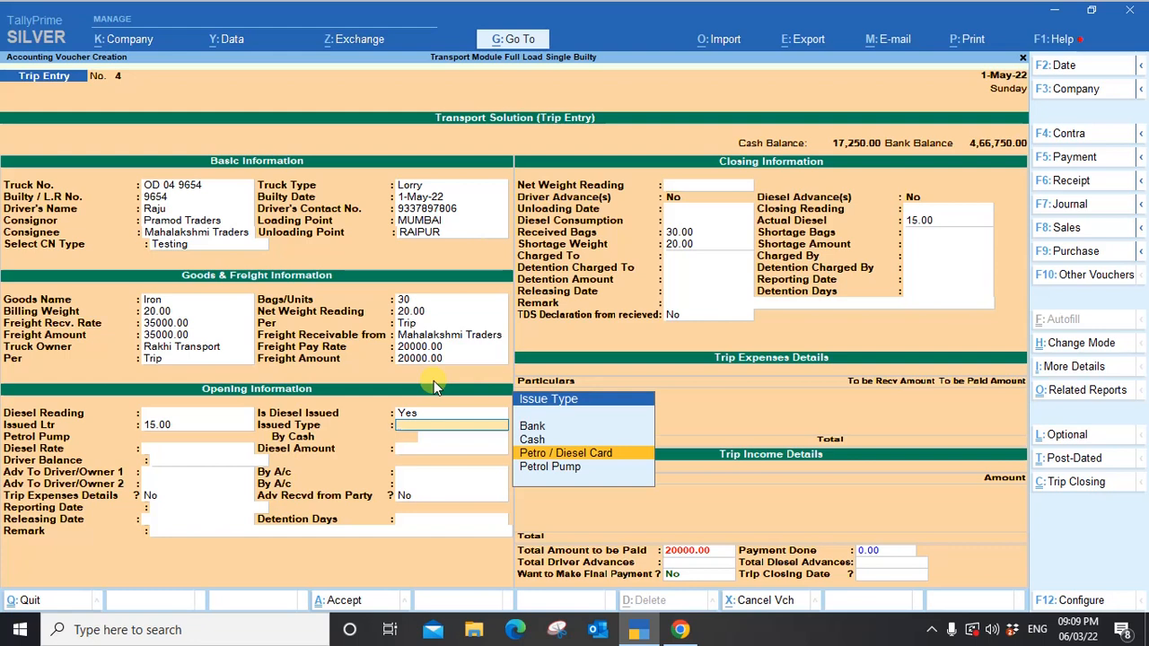
pyautogui.press('Down')
pyautogui.press('Return')
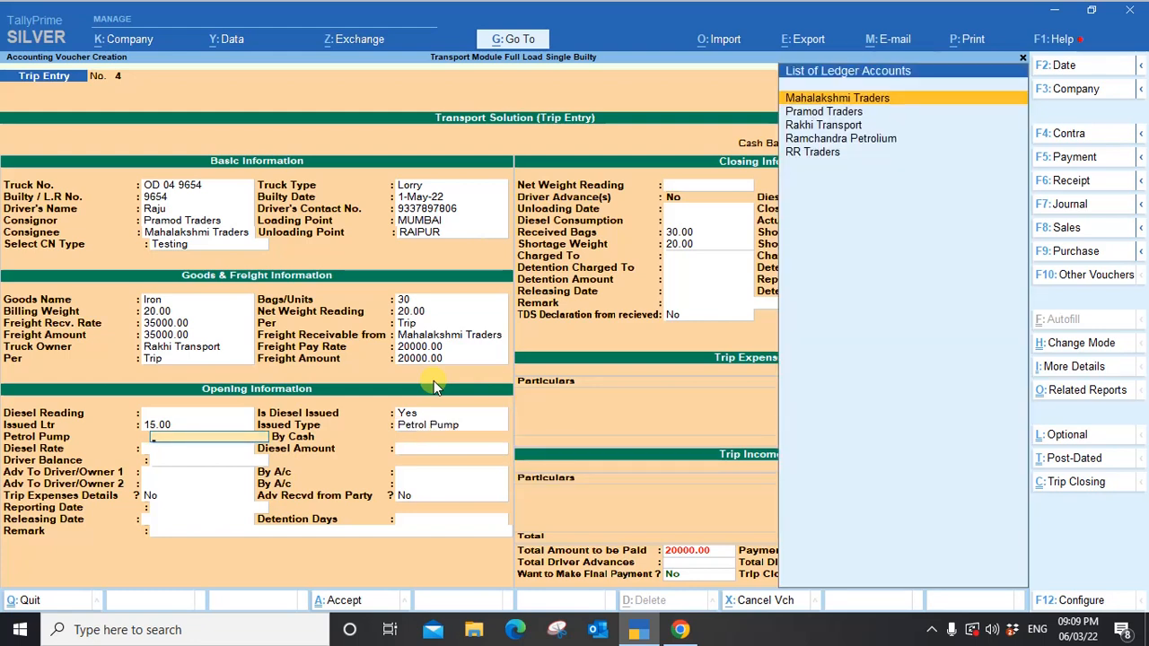
pyautogui.press('BackSpace')
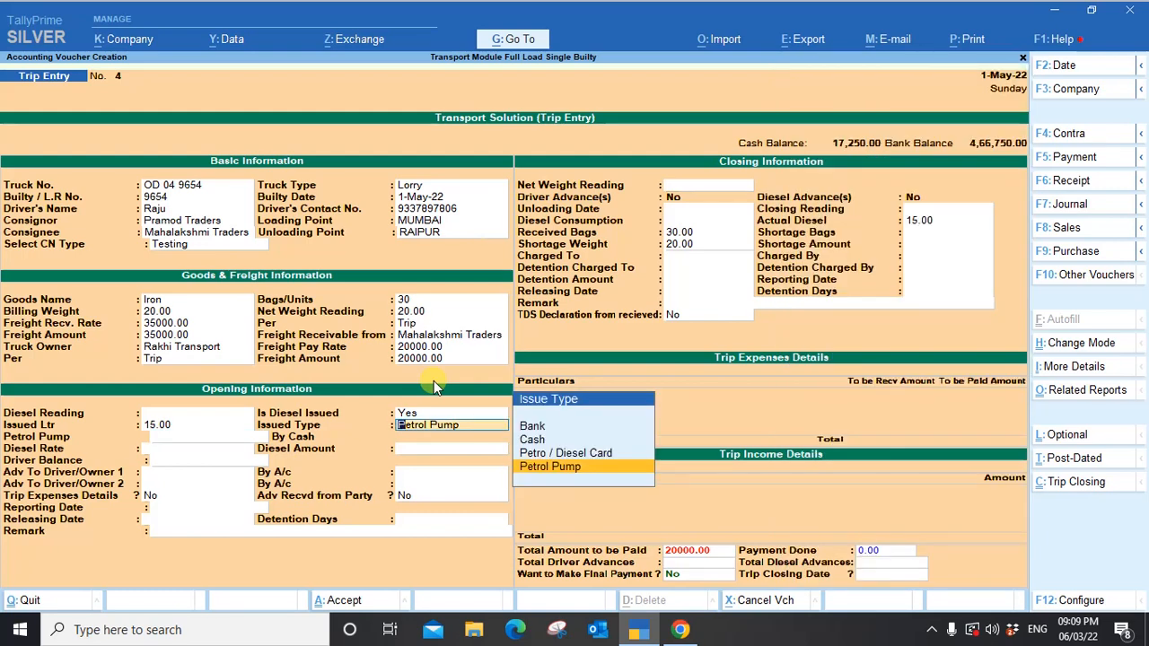
pyautogui.press('Up')
pyautogui.press('Up')
pyautogui.press('Return')
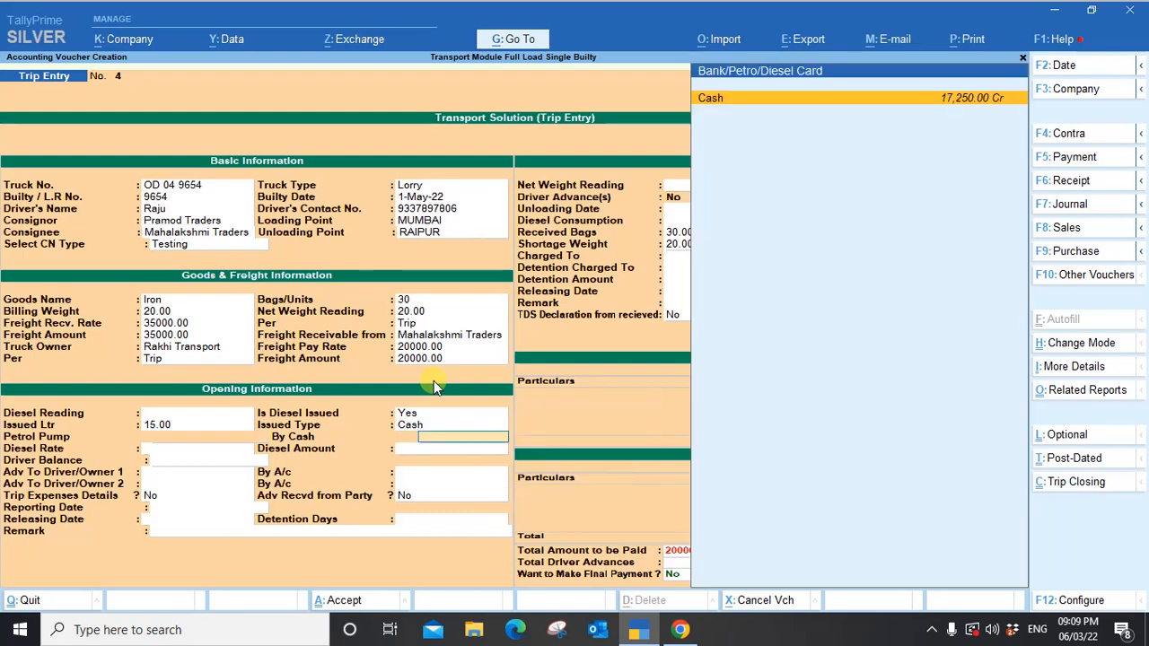
pyautogui.press('Return')
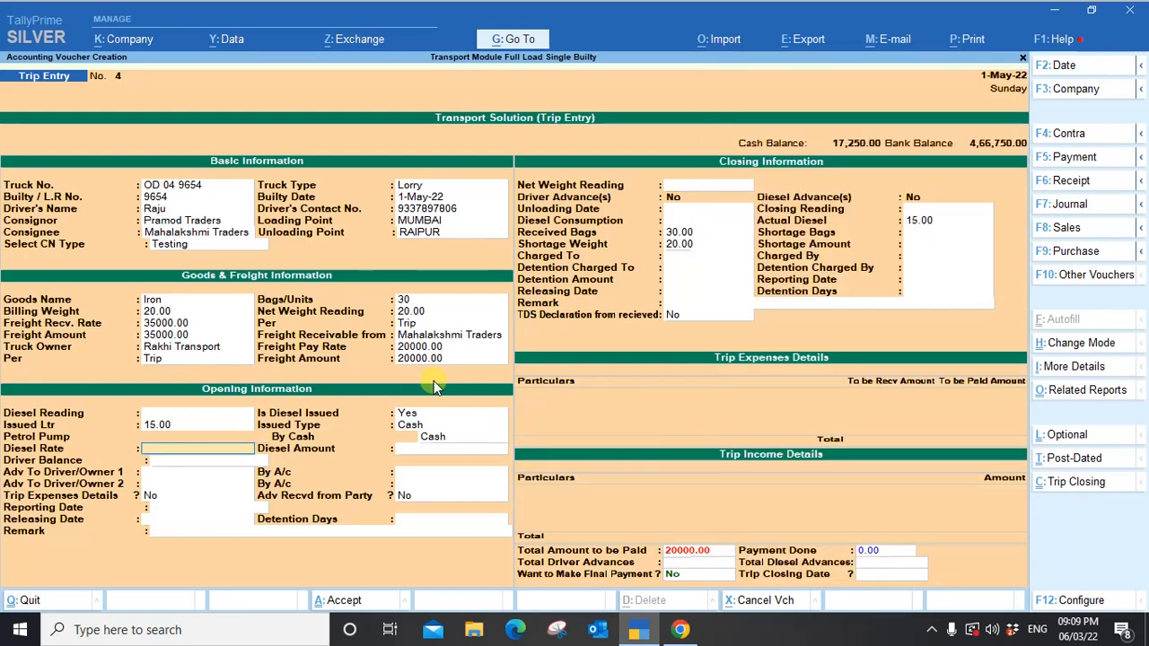
pyautogui.write('90')
pyautogui.press('Return')
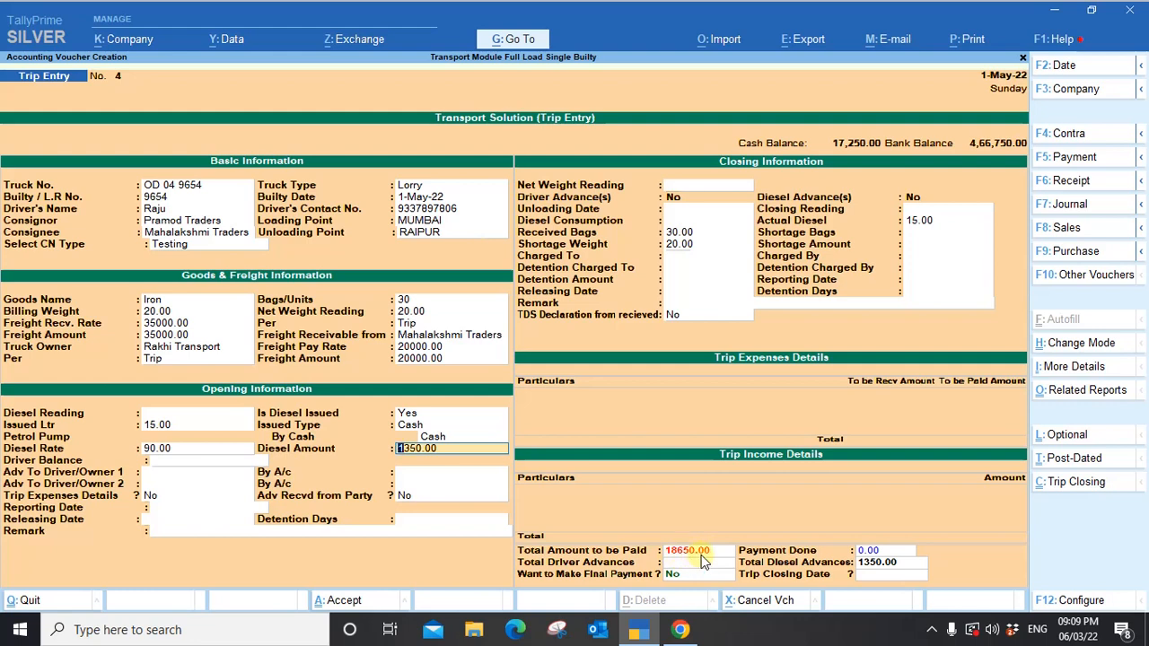
# Enter a 5000.00 advance to the driver/owner, leaving 13650 payable.
pyautogui.press('Return')
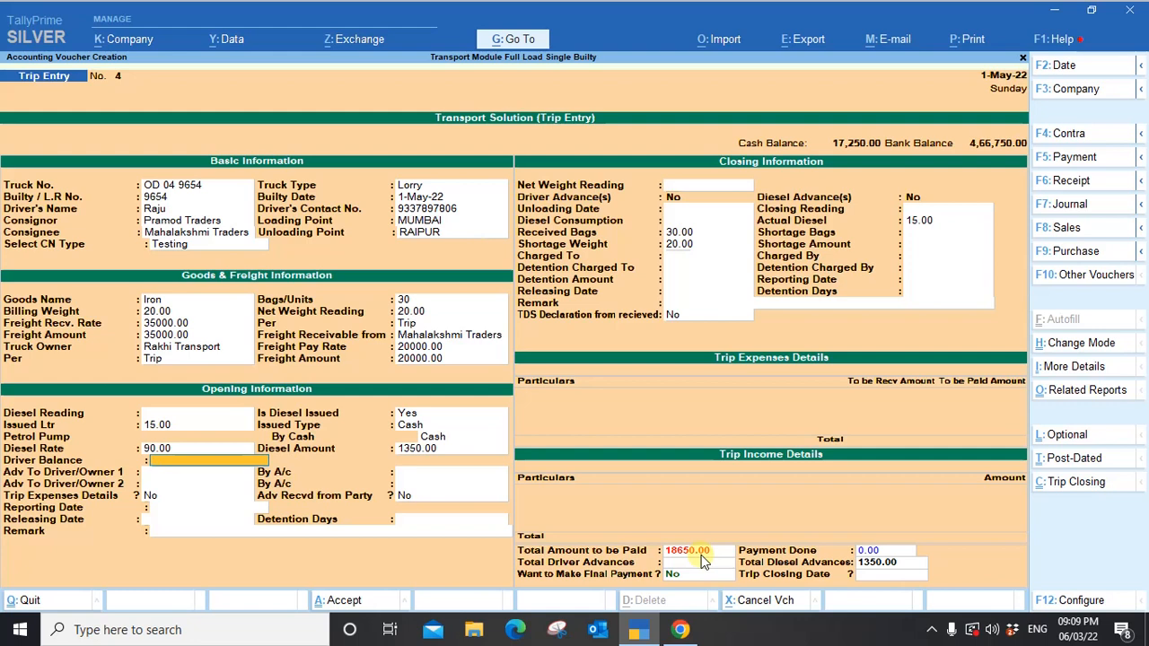
pyautogui.press('Return')
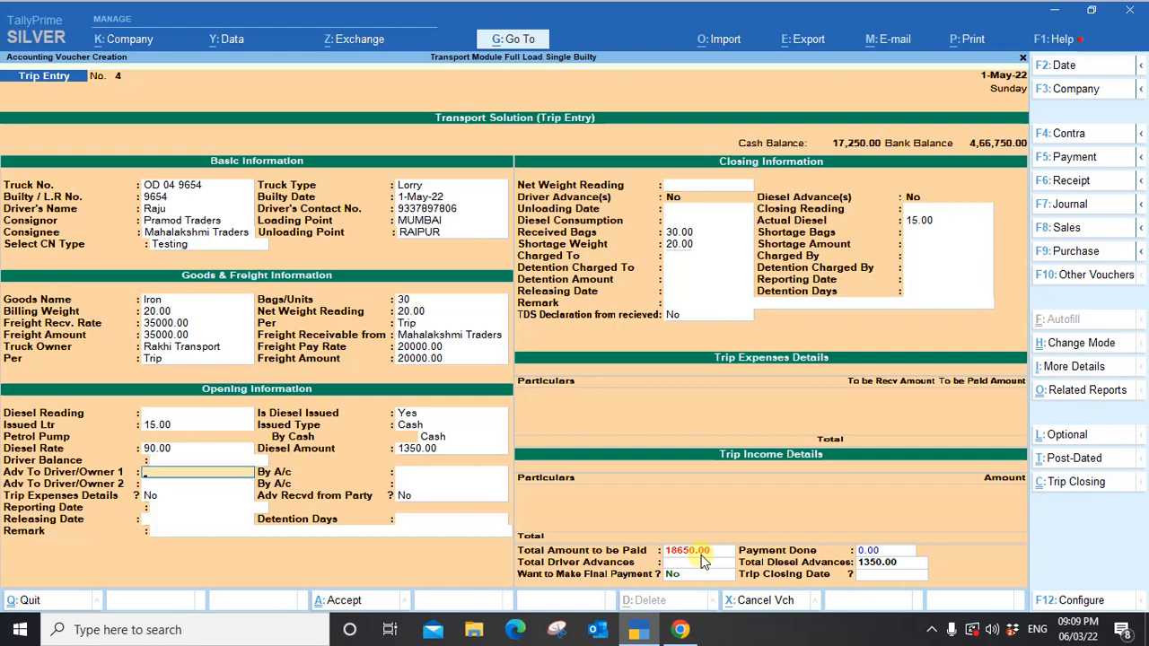
pyautogui.write('5000')
pyautogui.press('Return')
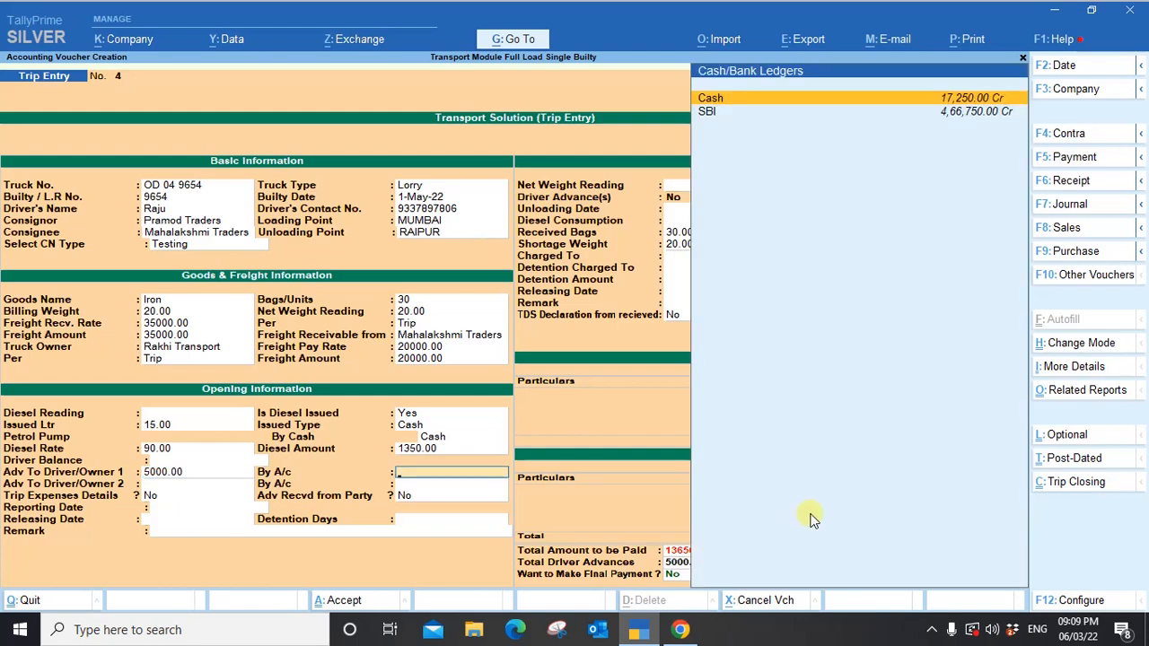
# Pay the 5000.00 driver advance by Cash and leave the advance-received, date and detention fields empty.
pyautogui.press('Return')
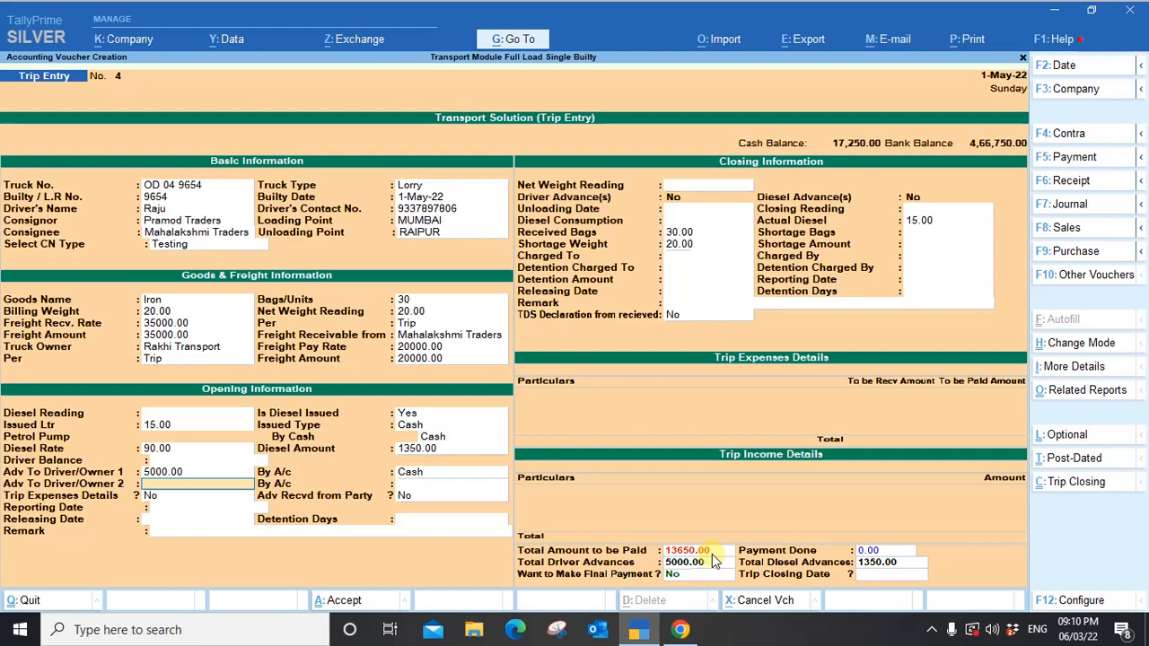
pyautogui.press('Return')
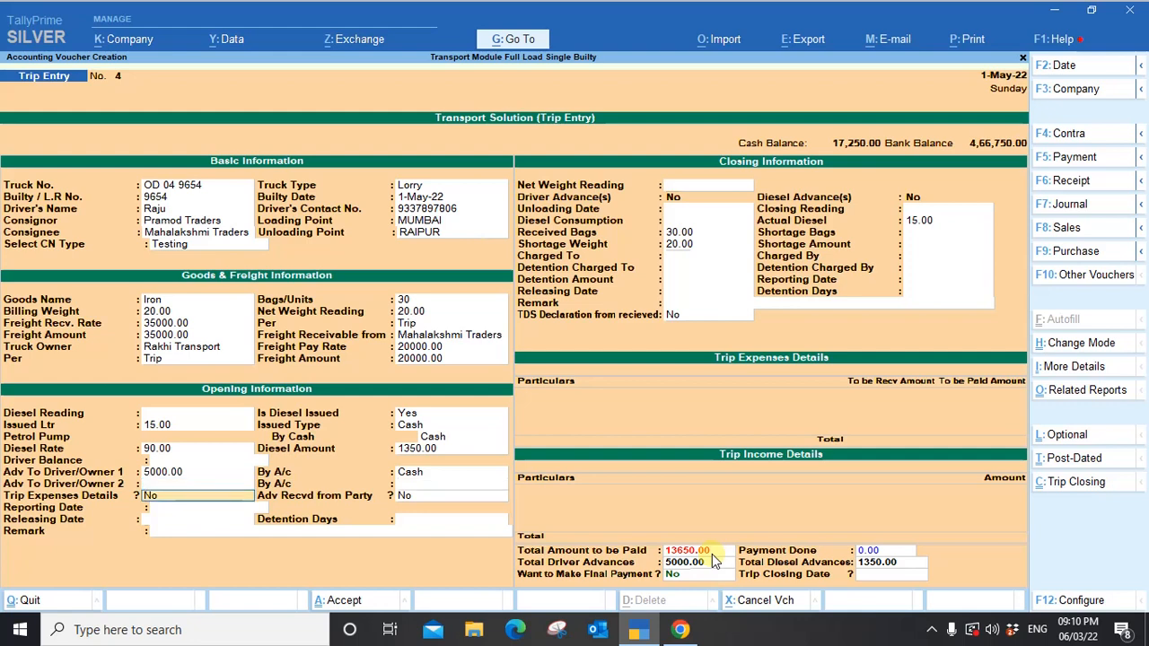
pyautogui.press('Return')
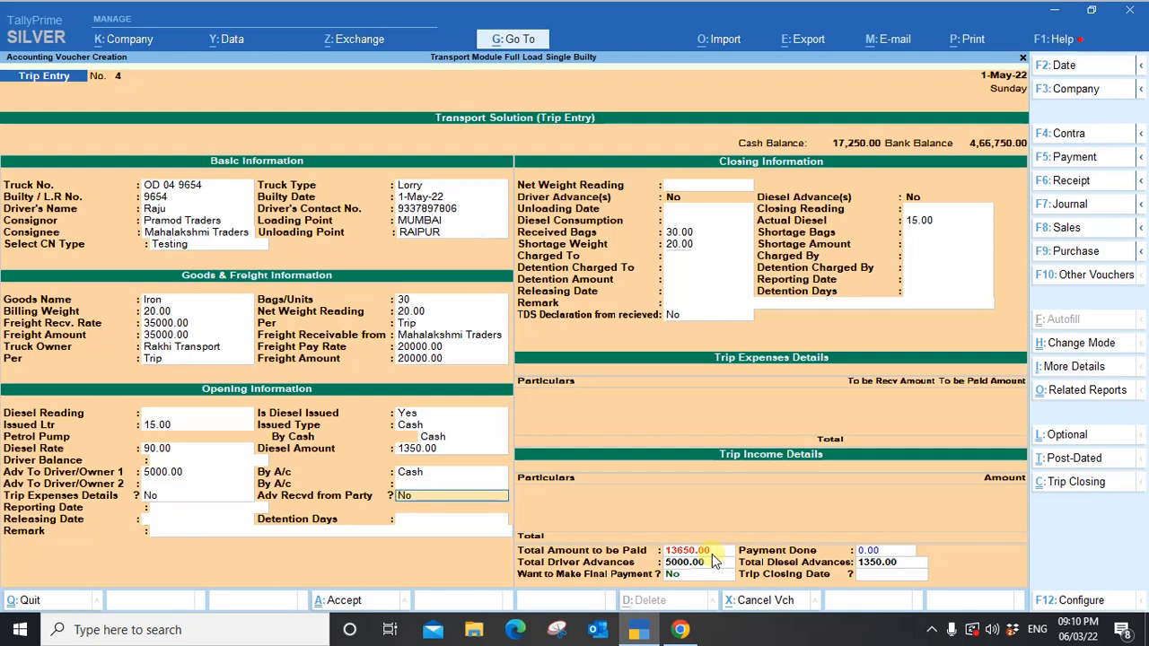
pyautogui.hotkey('shift', 'Tab')
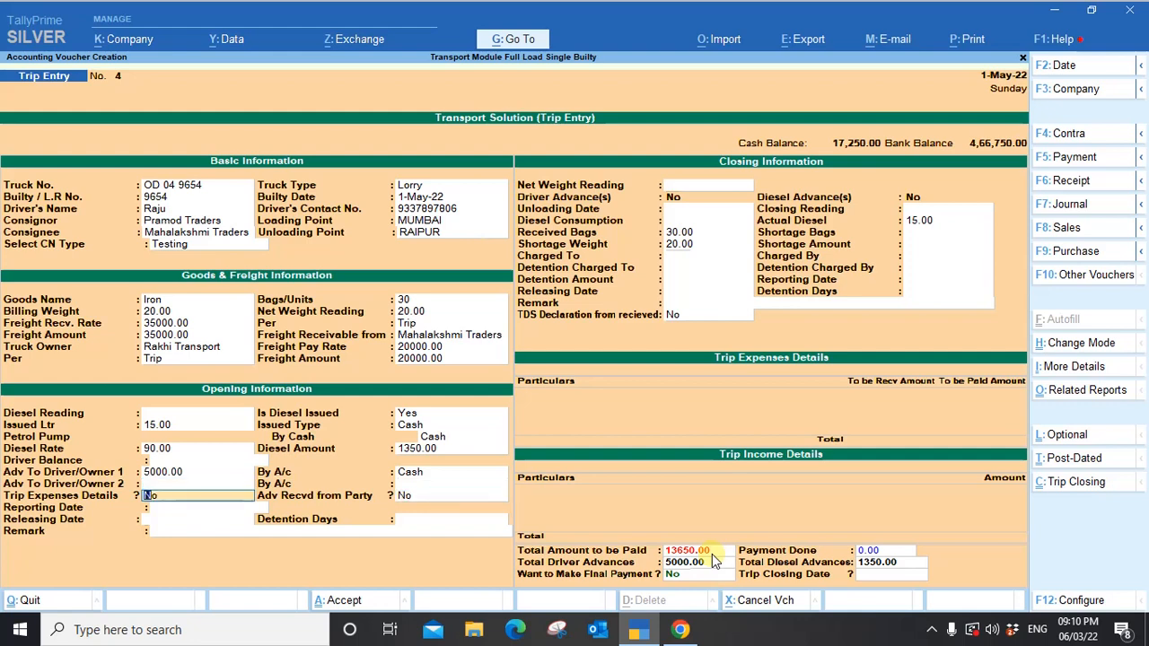
pyautogui.press('Return')
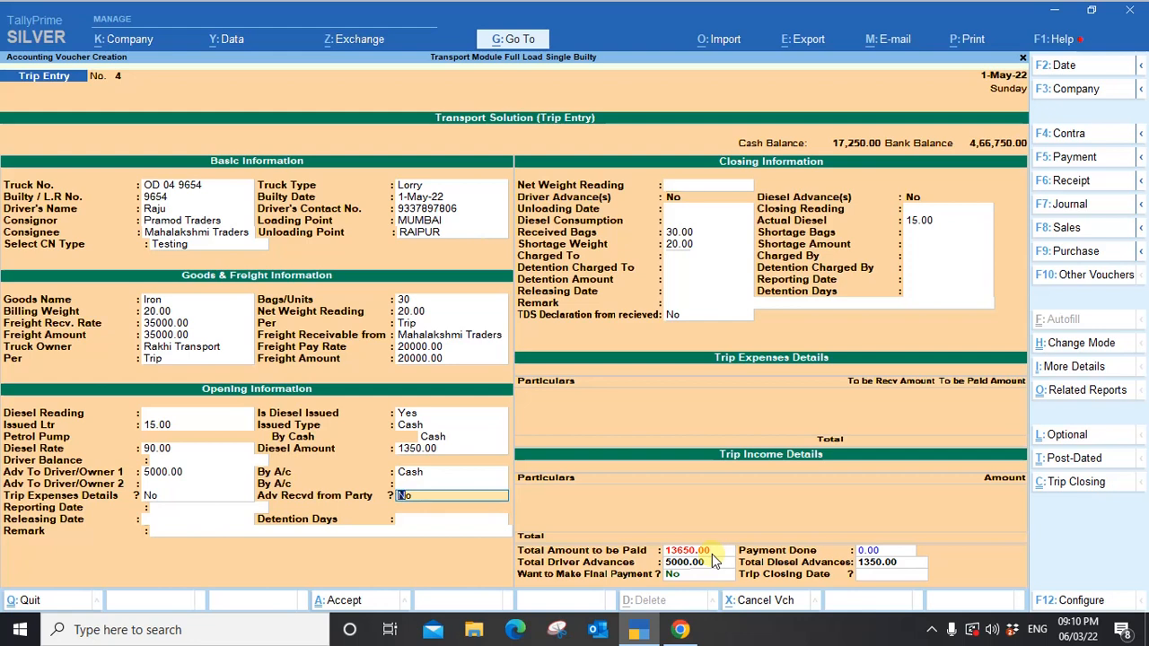
pyautogui.press('Return')
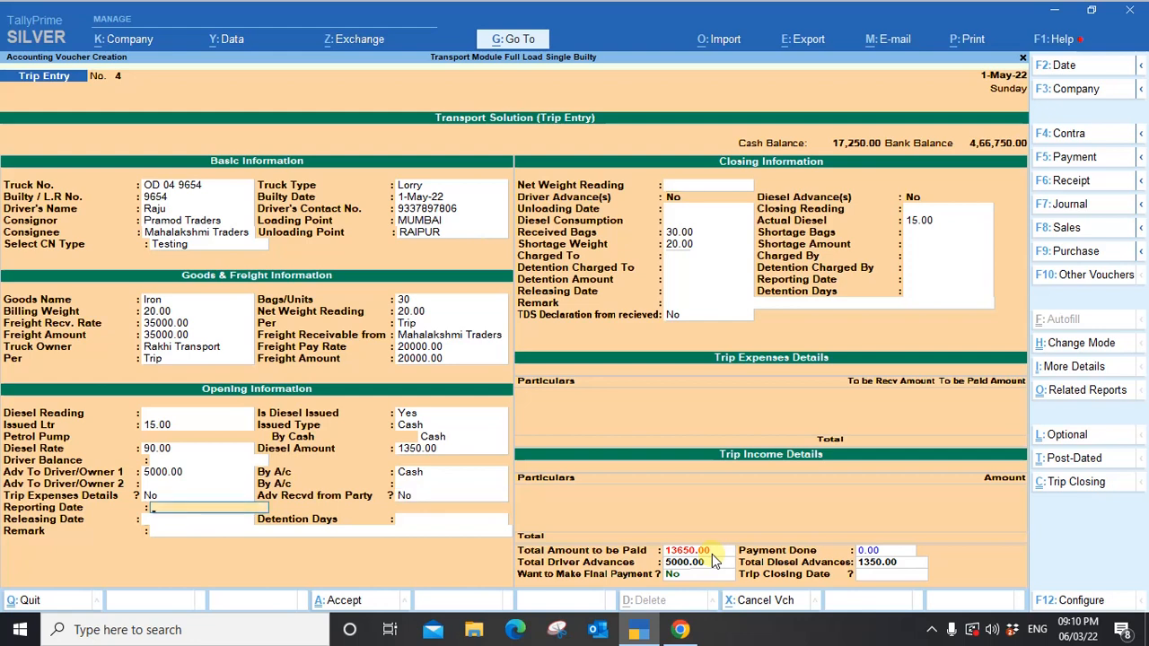
pyautogui.press('Return')
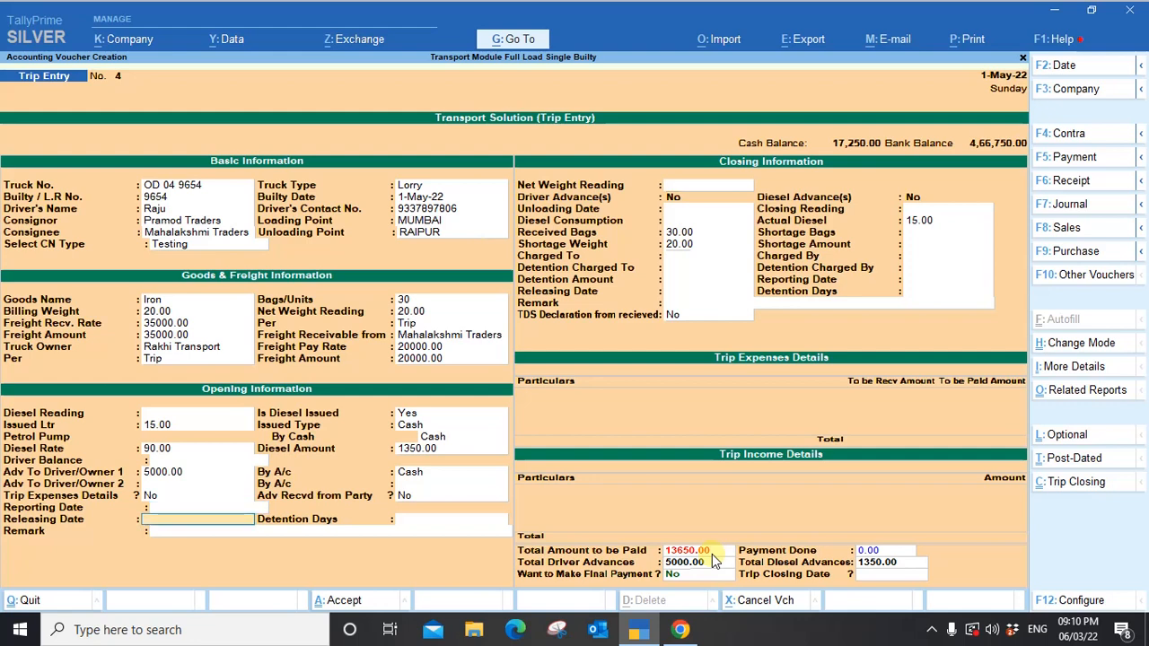
pyautogui.press('Return')
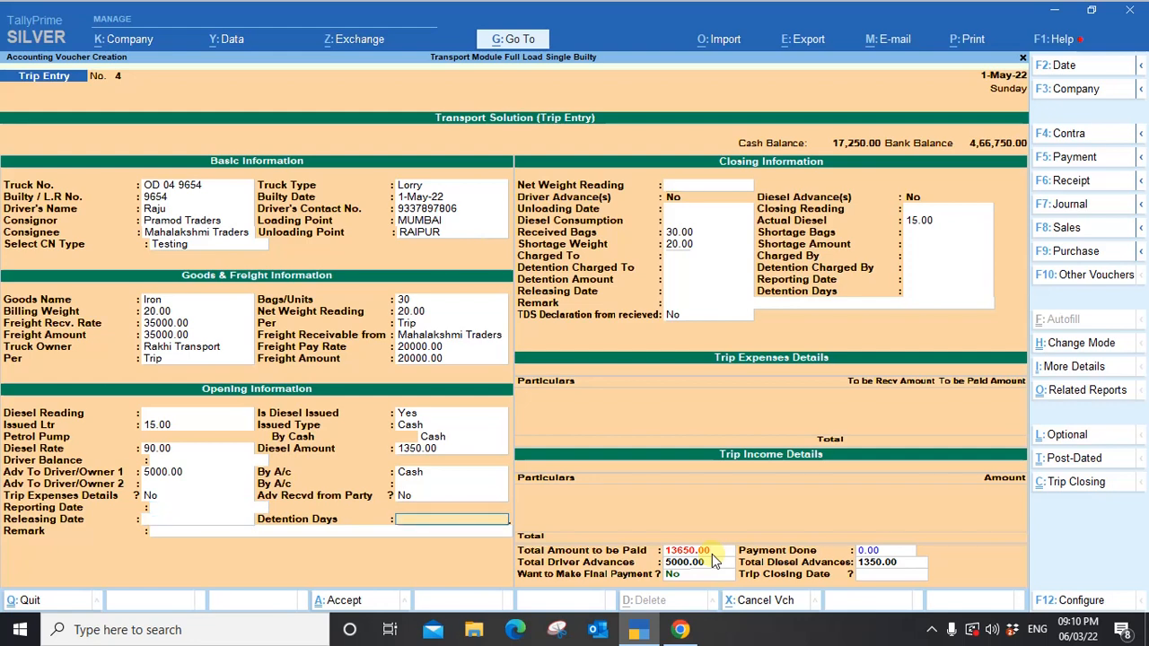
pyautogui.press('Return')
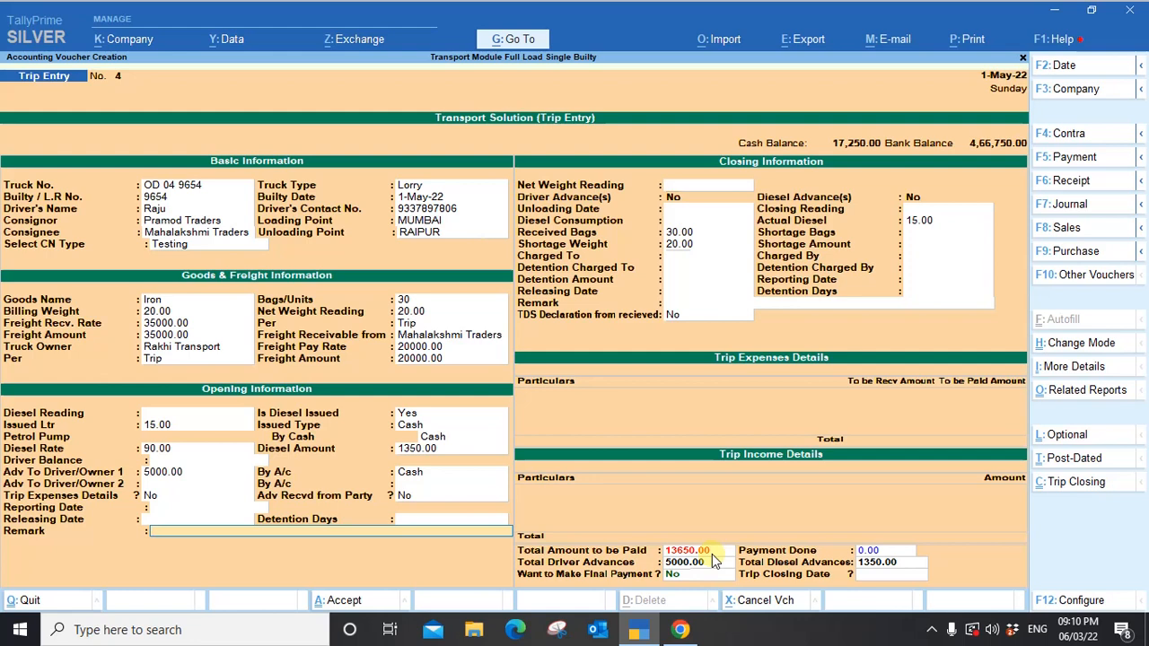
pyautogui.press('Return')
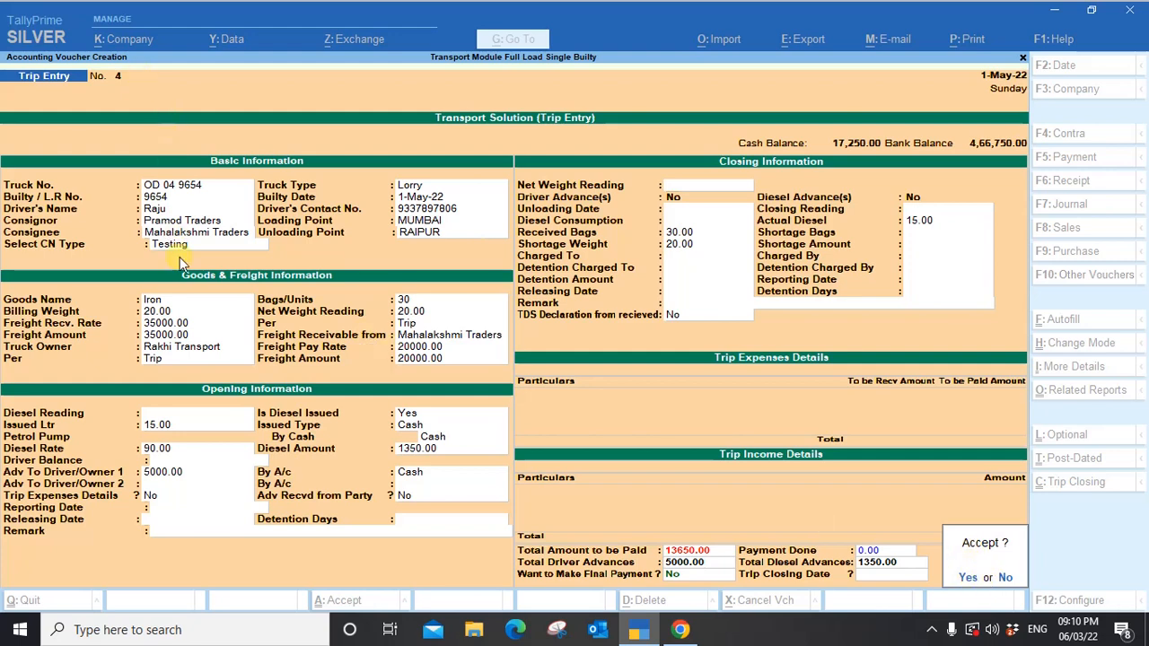
# Accept Trip Entry 4 and acknowledge its delivery note, freight payable, diesel purchase and driver advance vouchers.
pyautogui.click(968, 579)
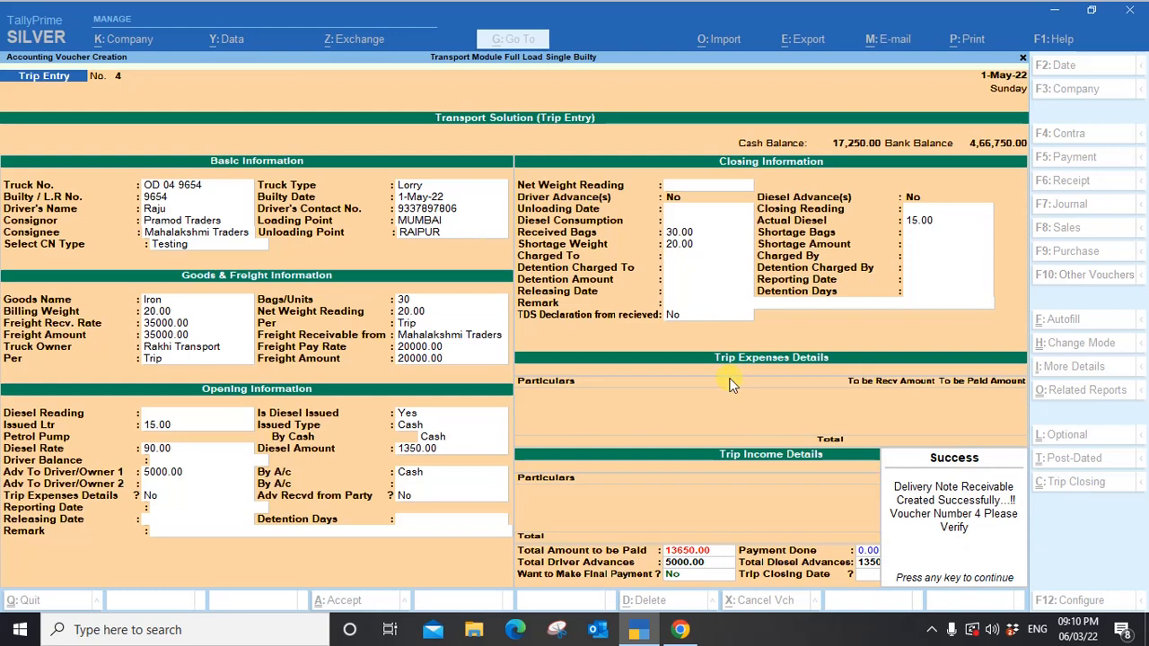
pyautogui.press('Return')
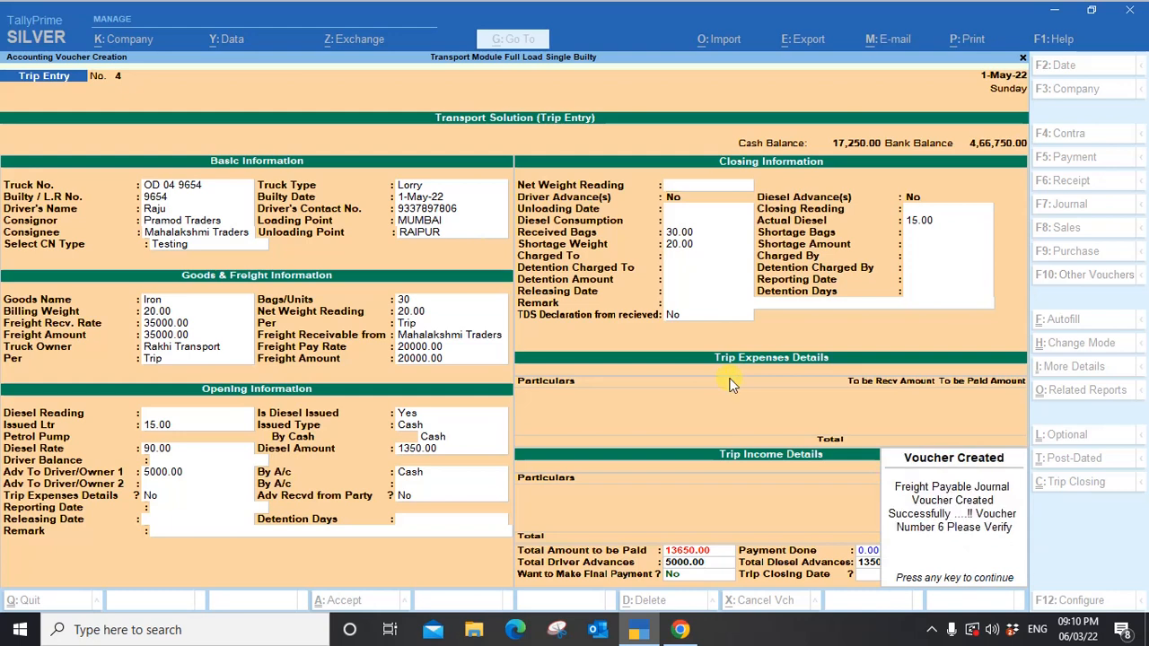
pyautogui.press('Return')
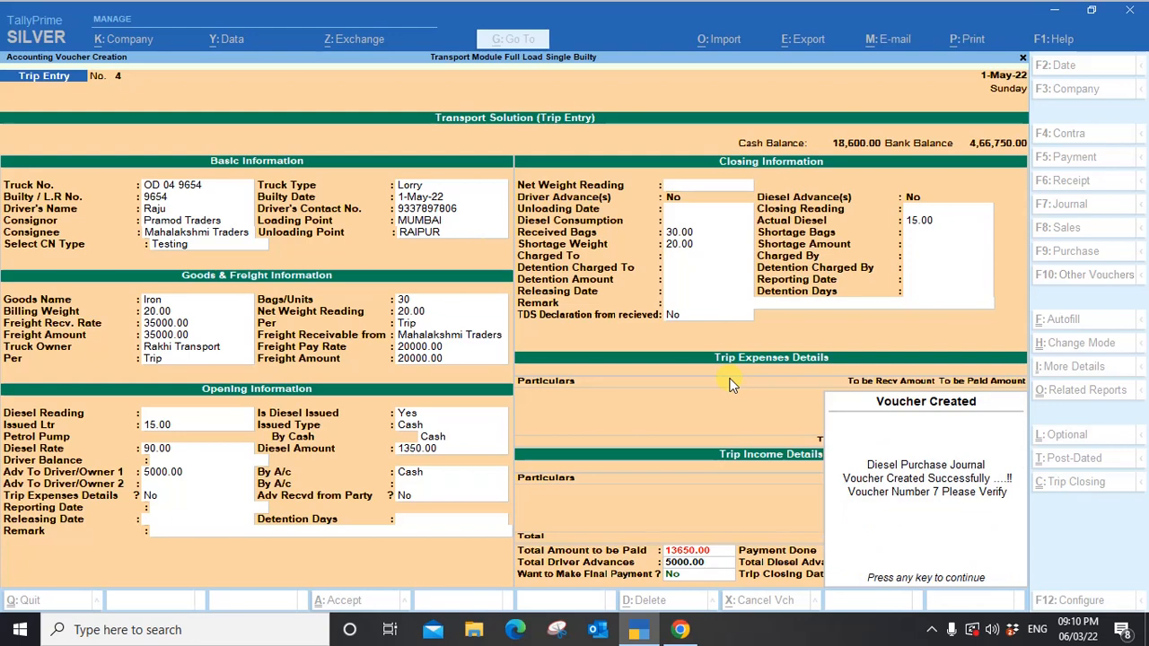
pyautogui.press('Return')
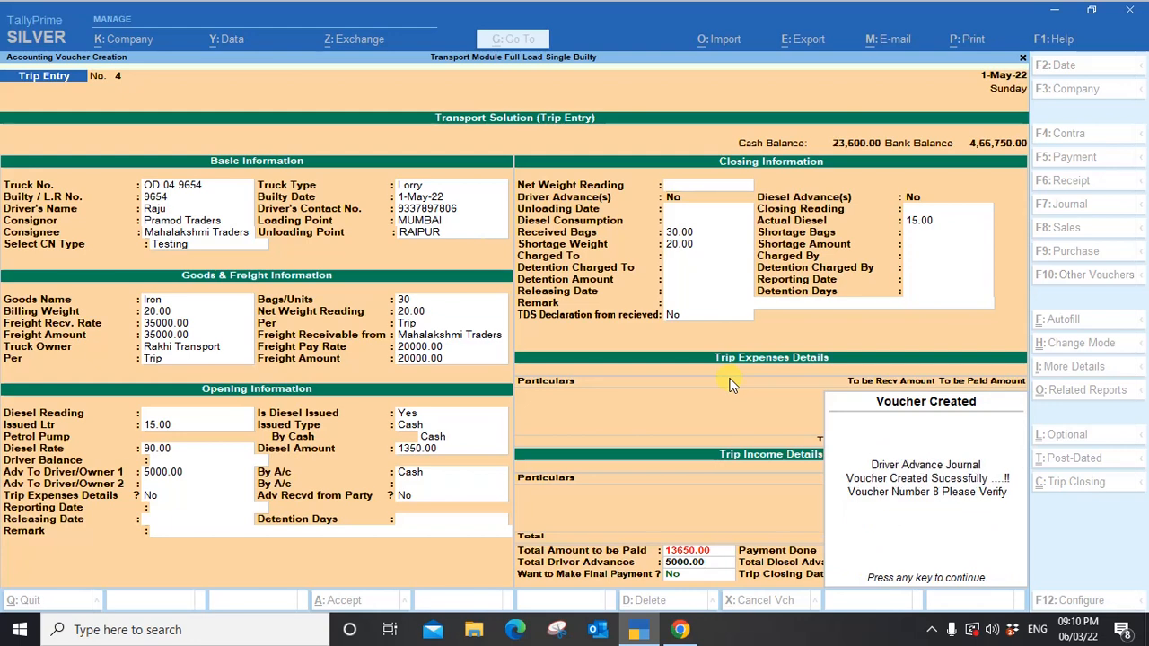
pyautogui.press('Return')
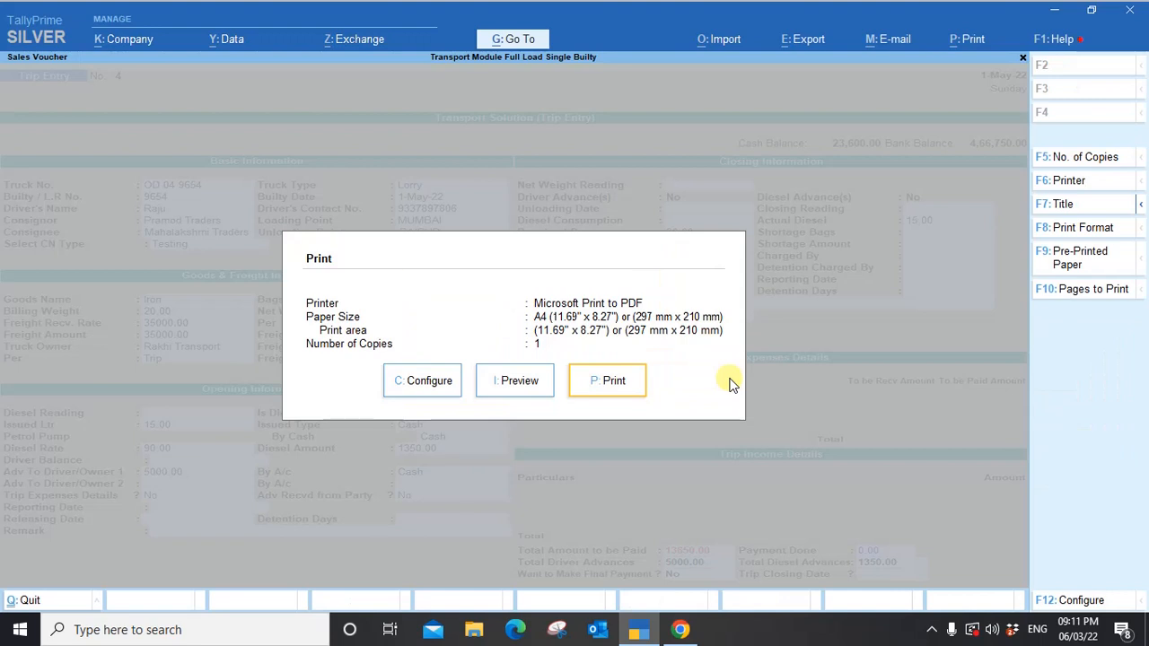
# Preview Trip 4's L R print and JBTC lorry hire payment print.
pyautogui.click(518, 384)
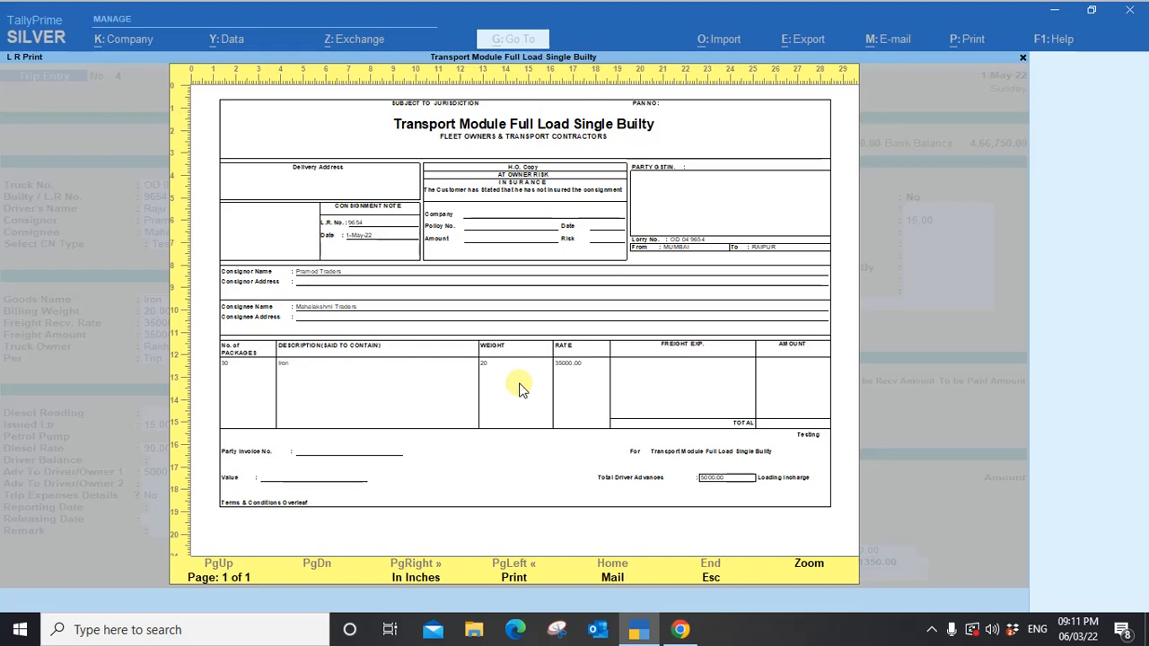
pyautogui.press('Escape')
pyautogui.click(518, 382)
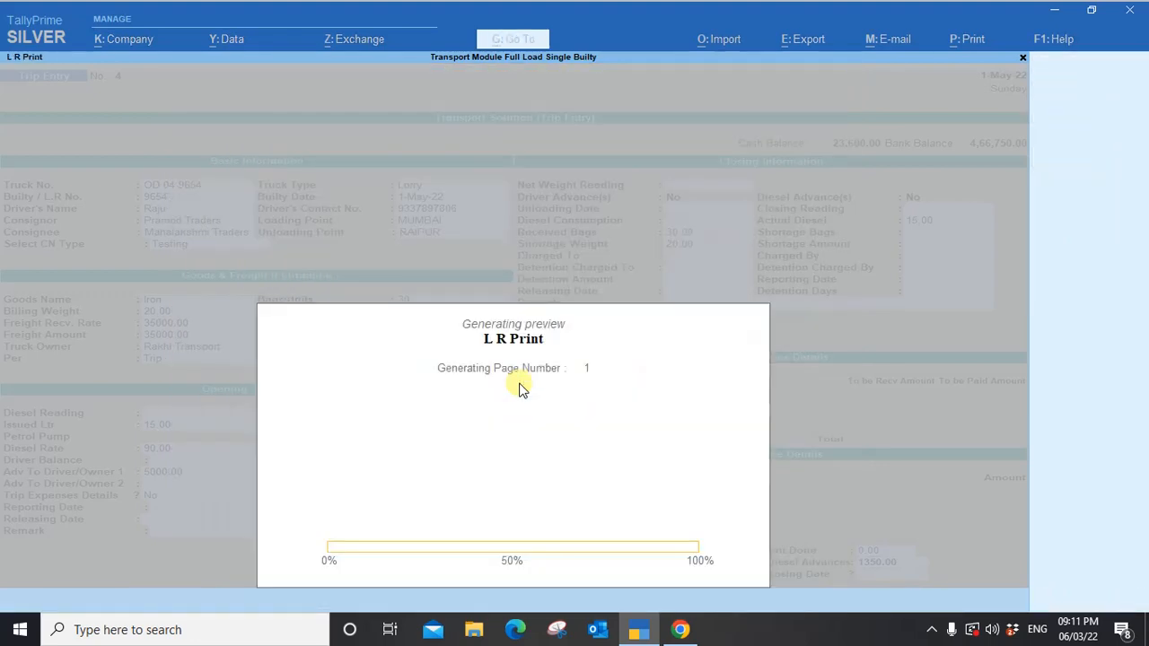
pyautogui.press('Escape')
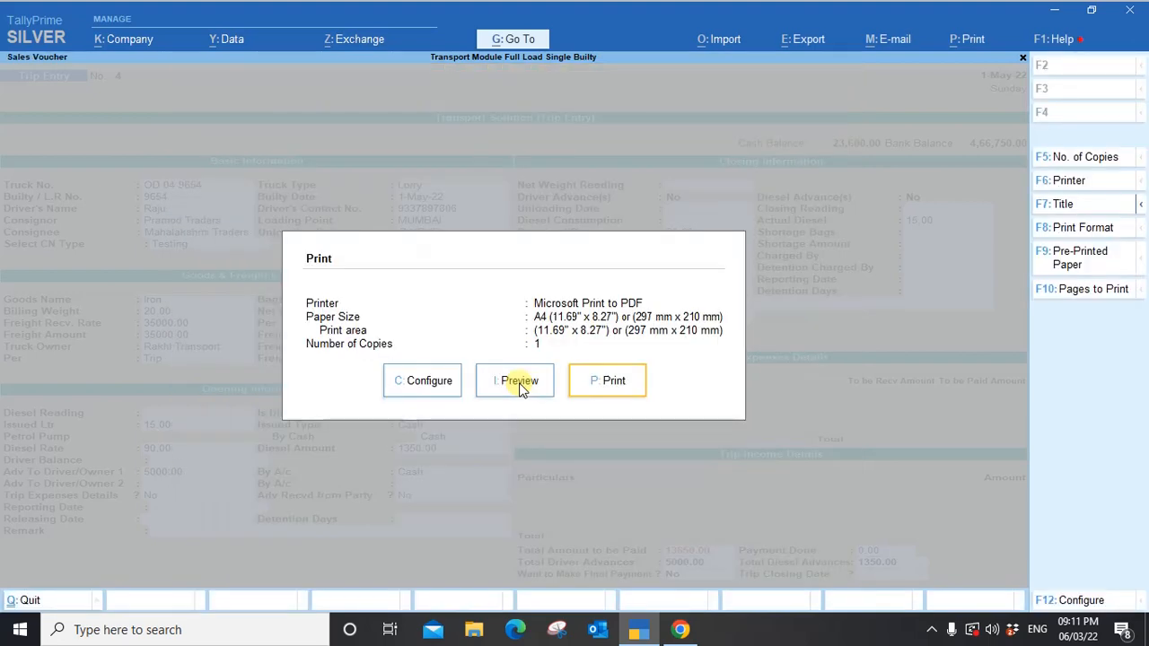
pyautogui.click(519, 382)
pyautogui.press('Escape')
pyautogui.click(518, 382)
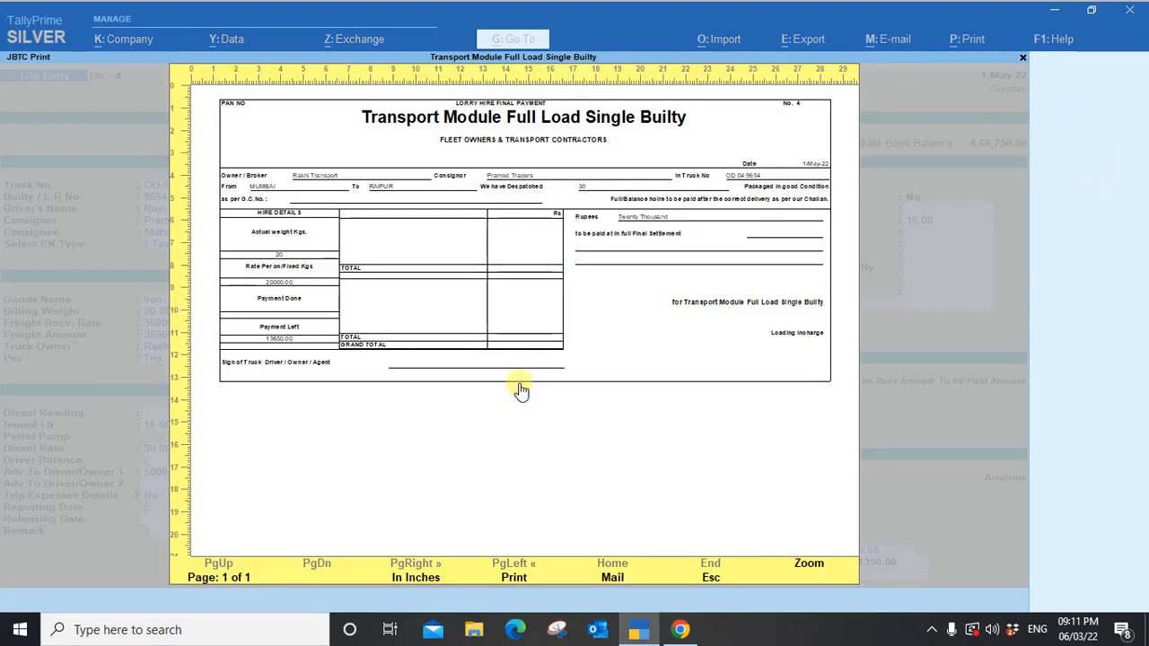
pyautogui.press('Escape')
# Preview the single builty printout, then close the print options.
pyautogui.click(518, 382)
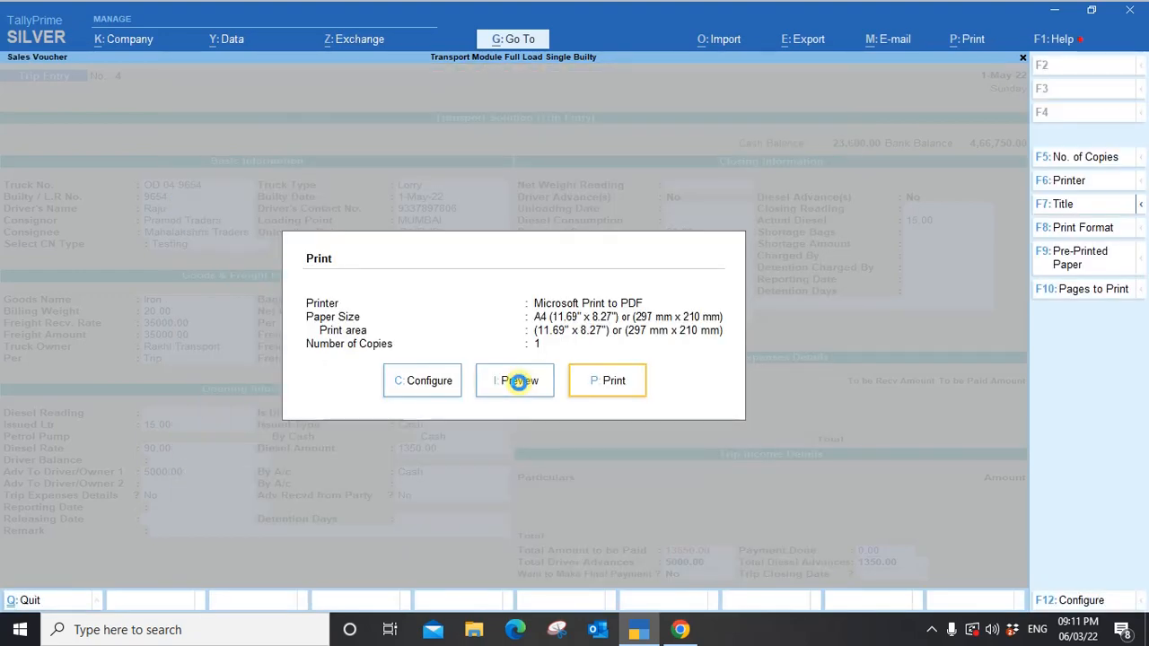
pyautogui.press('Escape')
pyautogui.click(518, 387)
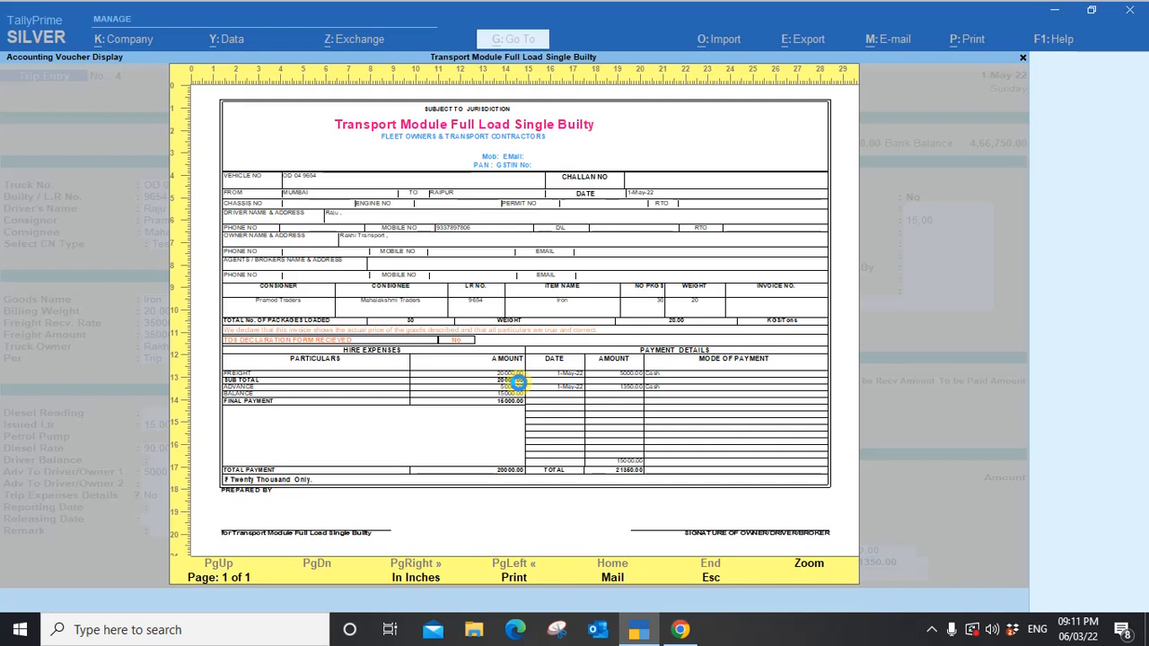
pyautogui.press('Escape')
pyautogui.click(519, 387)
pyautogui.press('Escape')
pyautogui.press('Escape')
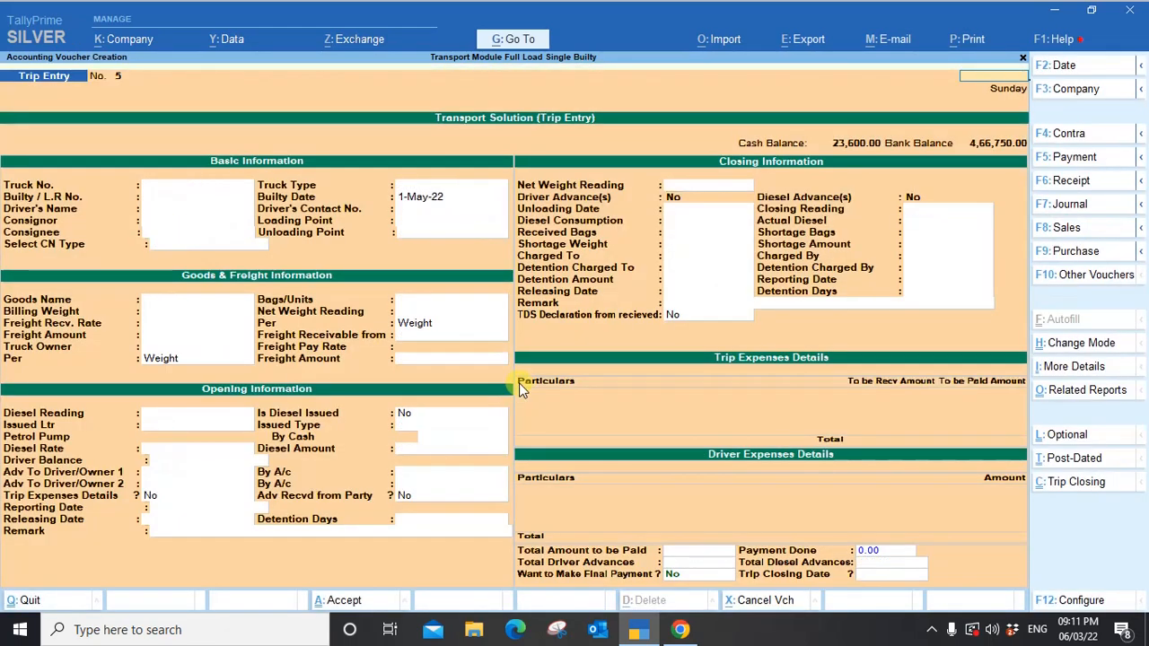
# Open the Day Book and review payment voucher No. 7.
pyautogui.press('Escape')
pyautogui.press('Escape')
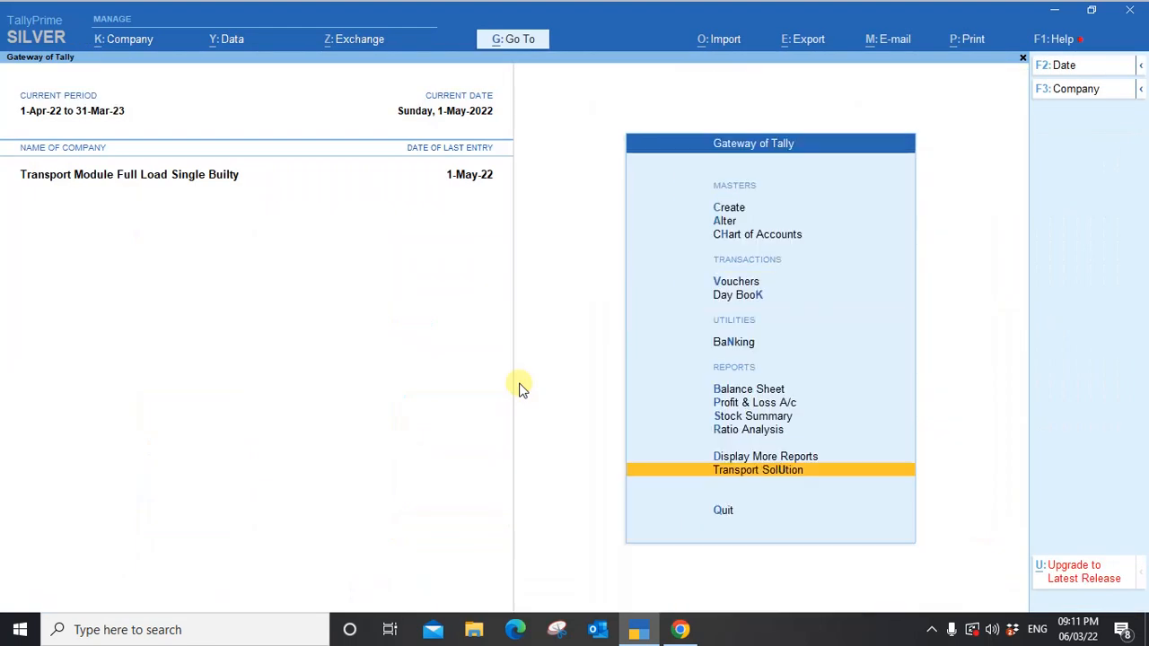
pyautogui.press('d')
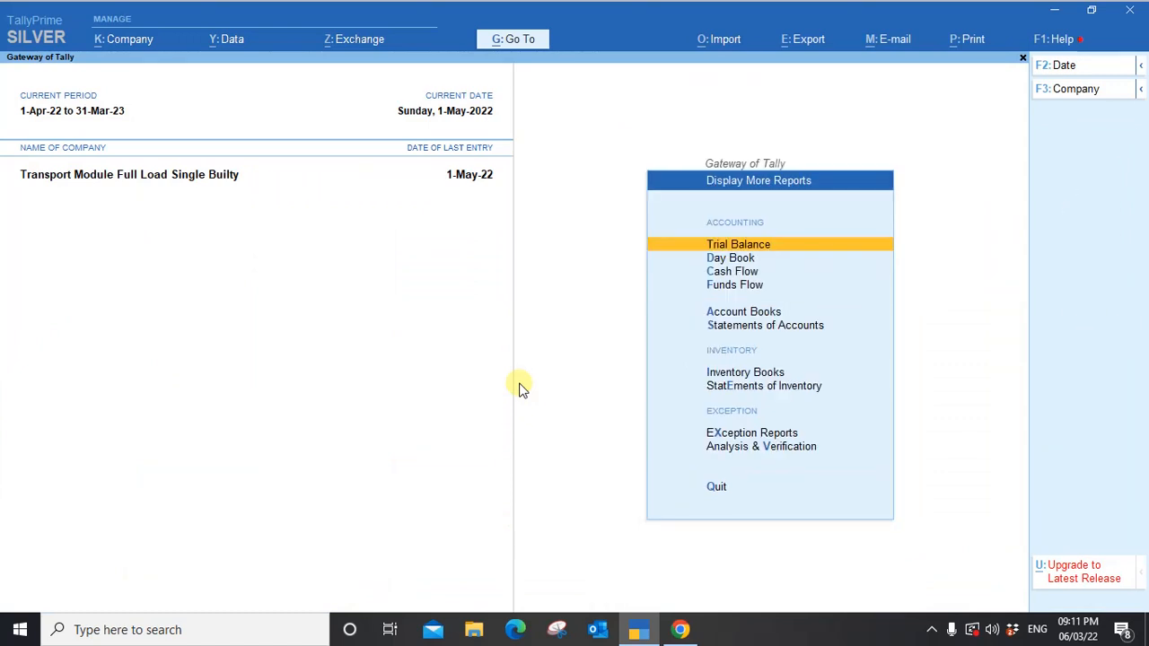
pyautogui.press('d')
pyautogui.press('Down')
pyautogui.press('Down')
pyautogui.press('Down')
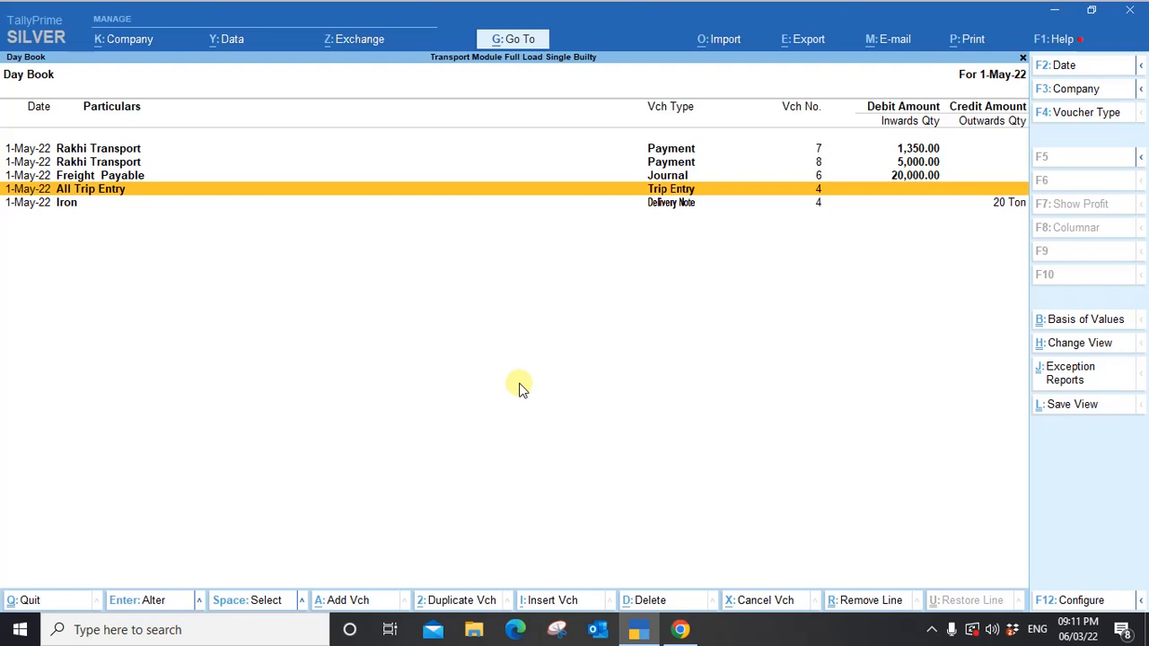
pyautogui.press('Up')
pyautogui.press('Up')
pyautogui.press('Up')
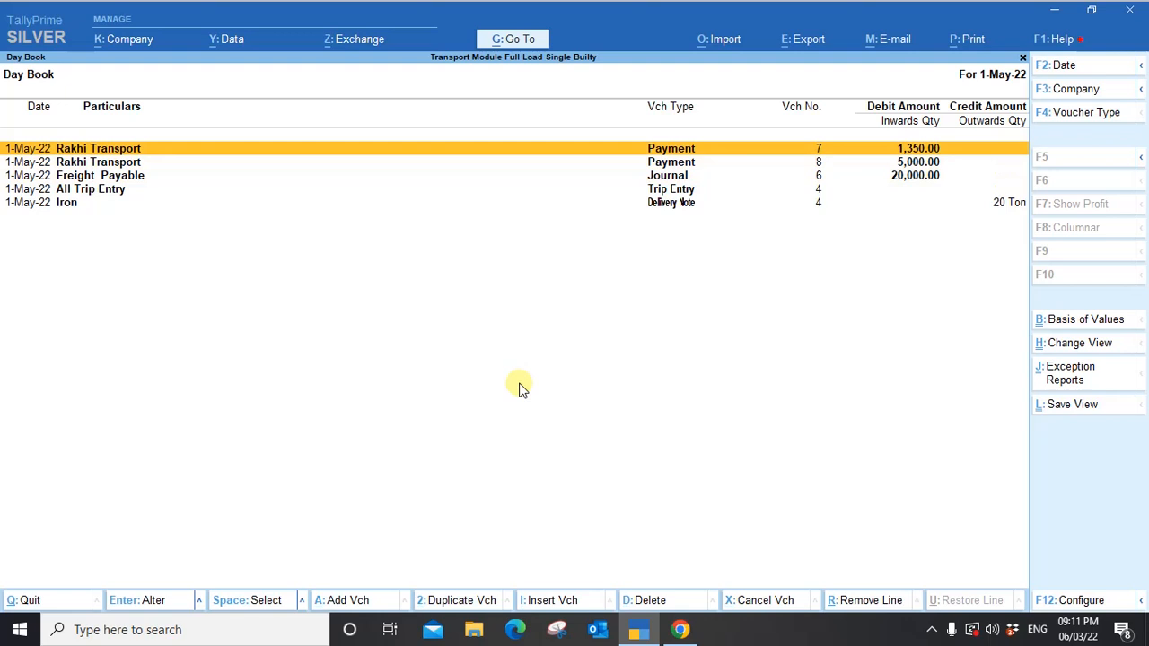
pyautogui.press('Return')
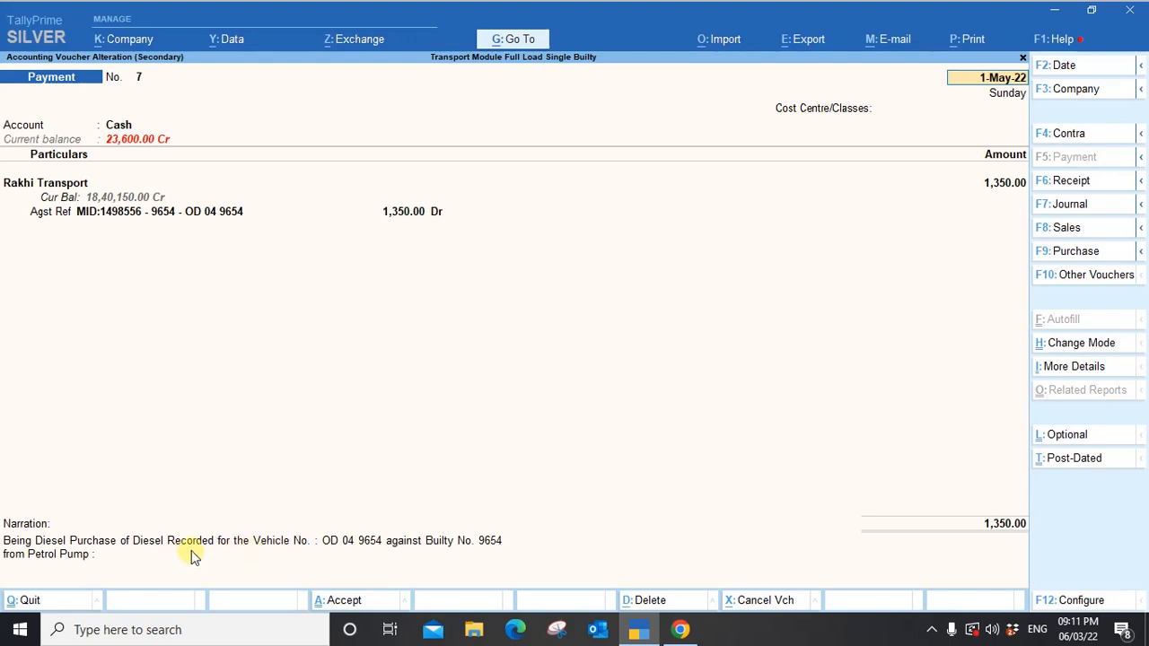
pyautogui.press('BackSpace')
pyautogui.press('Escape')
pyautogui.press('Escape')
# Review payment voucher No. 8, Freight Payable journal No. 6 and the Iron delivery note.
pyautogui.press('Return')
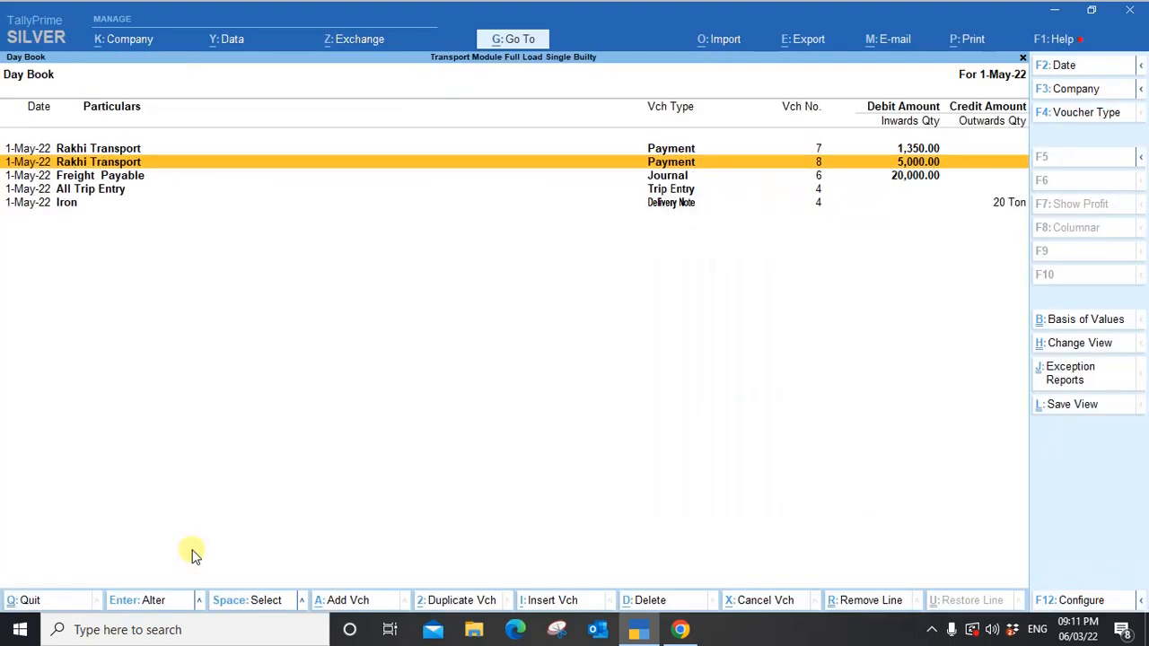
pyautogui.press('Return')
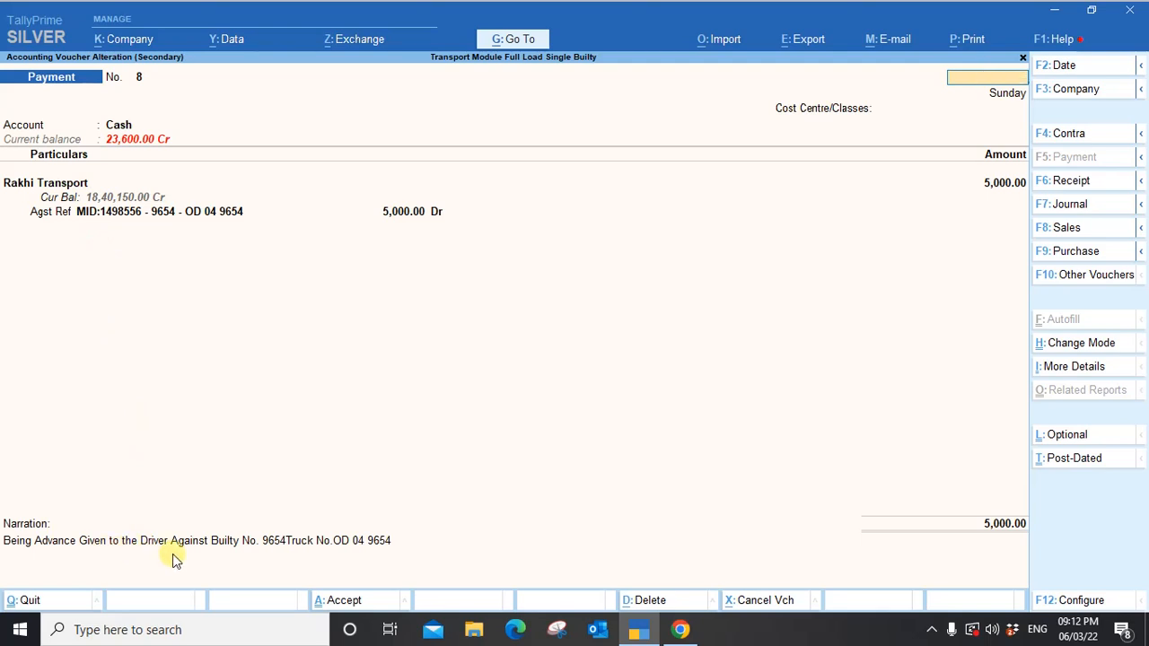
pyautogui.hotkey('ctrl', 'a')
pyautogui.press('Down')
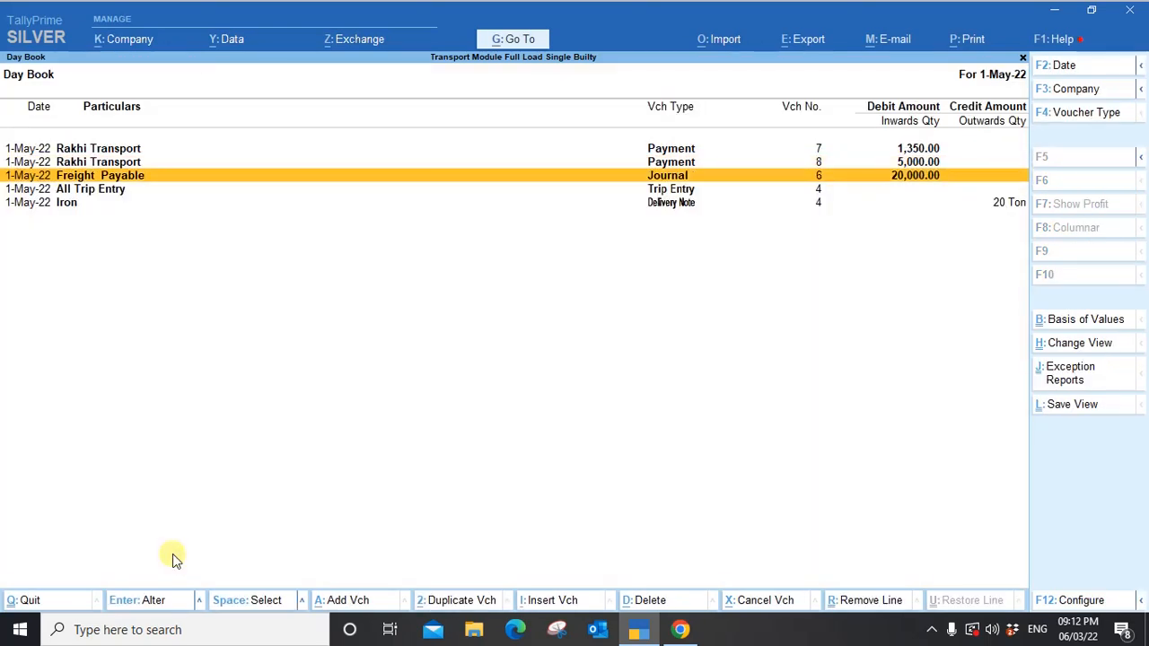
pyautogui.press('Return')
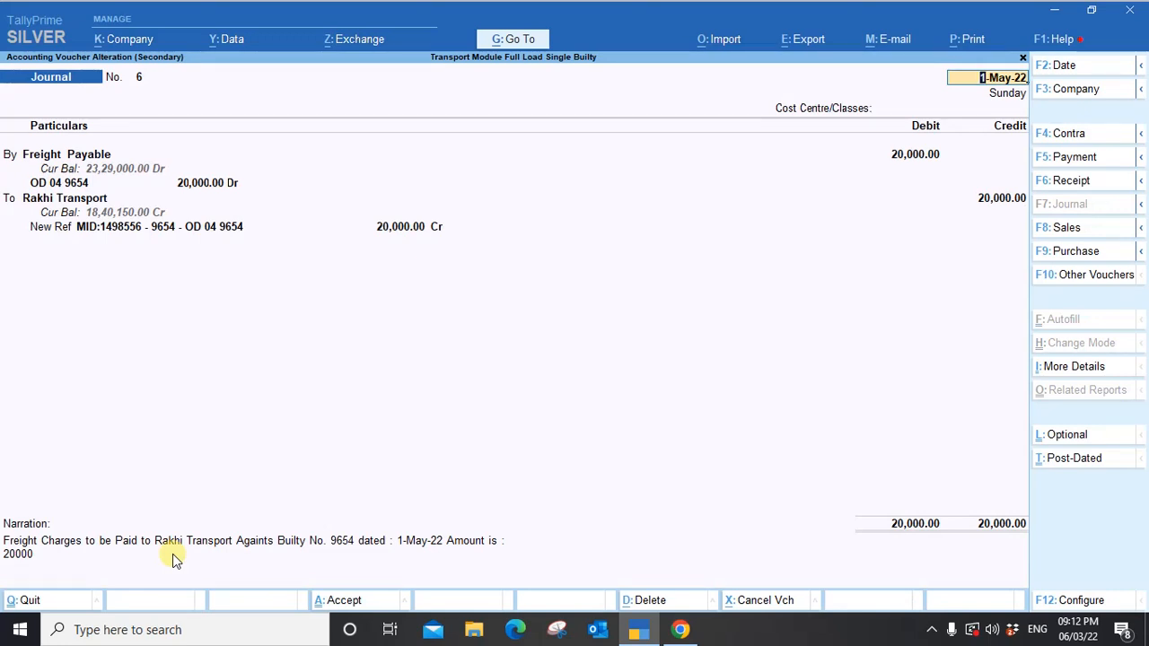
pyautogui.hotkey('ctrl', 'a')
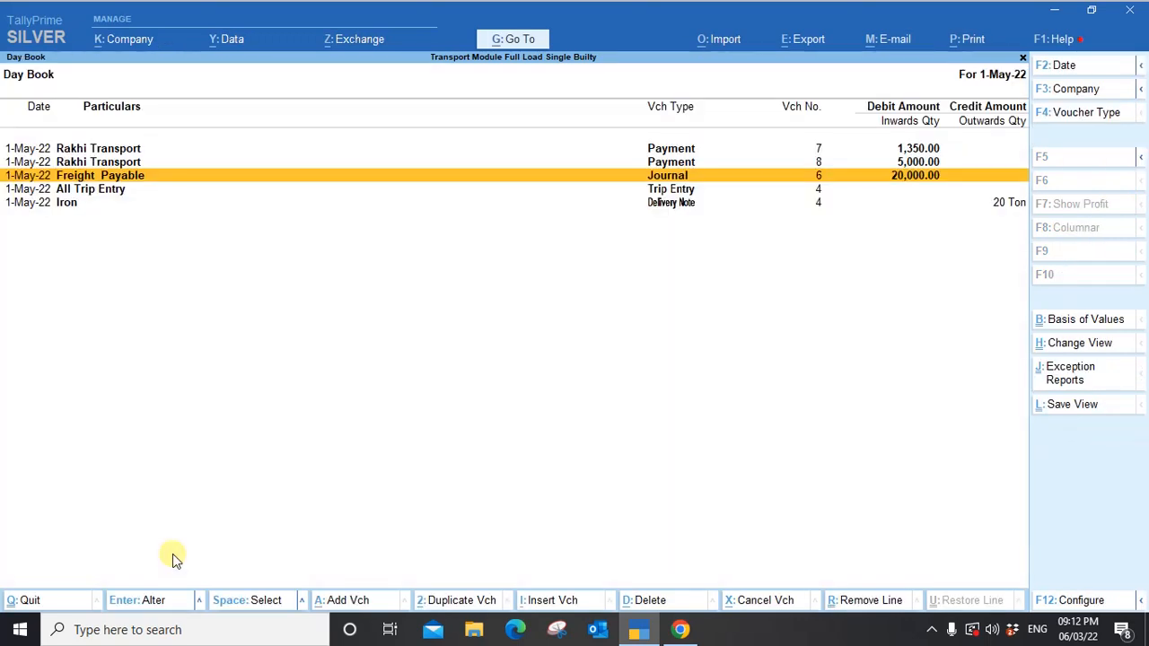
pyautogui.press('Down')
pyautogui.press('Down')
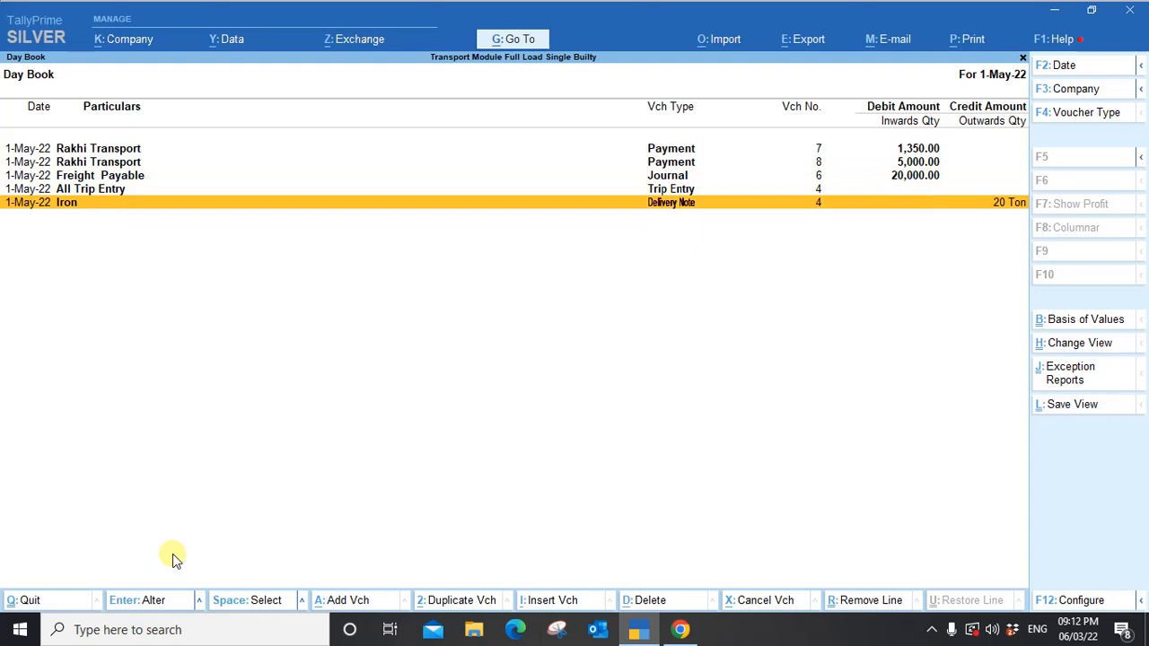
pyautogui.press('Return')
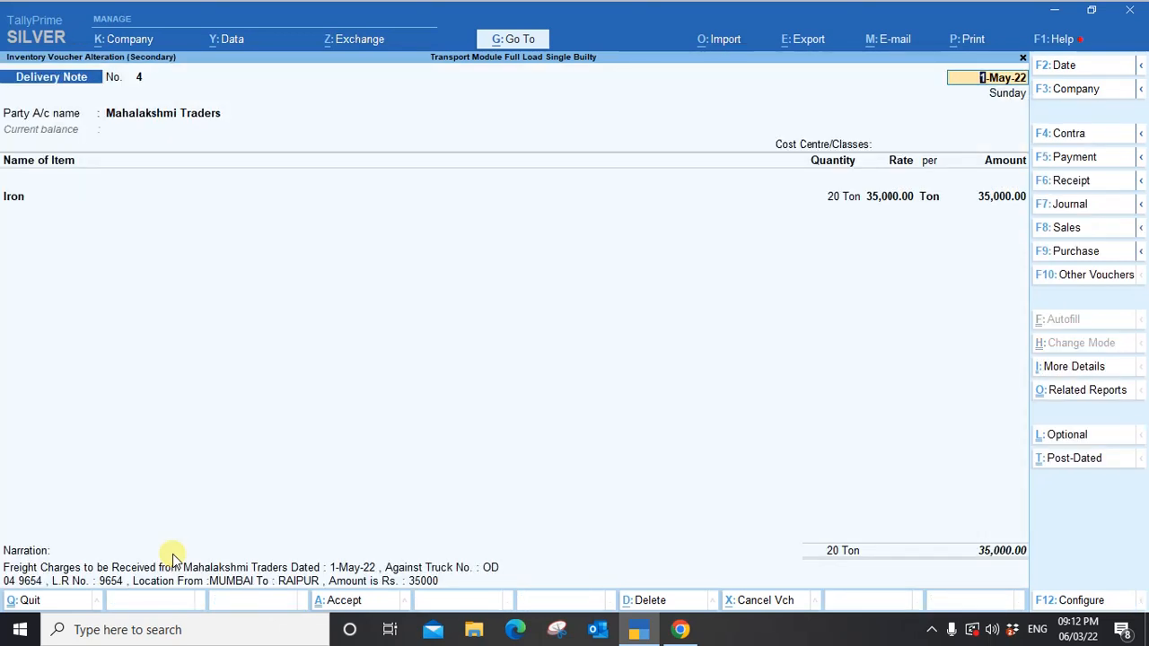
pyautogui.press('Escape')
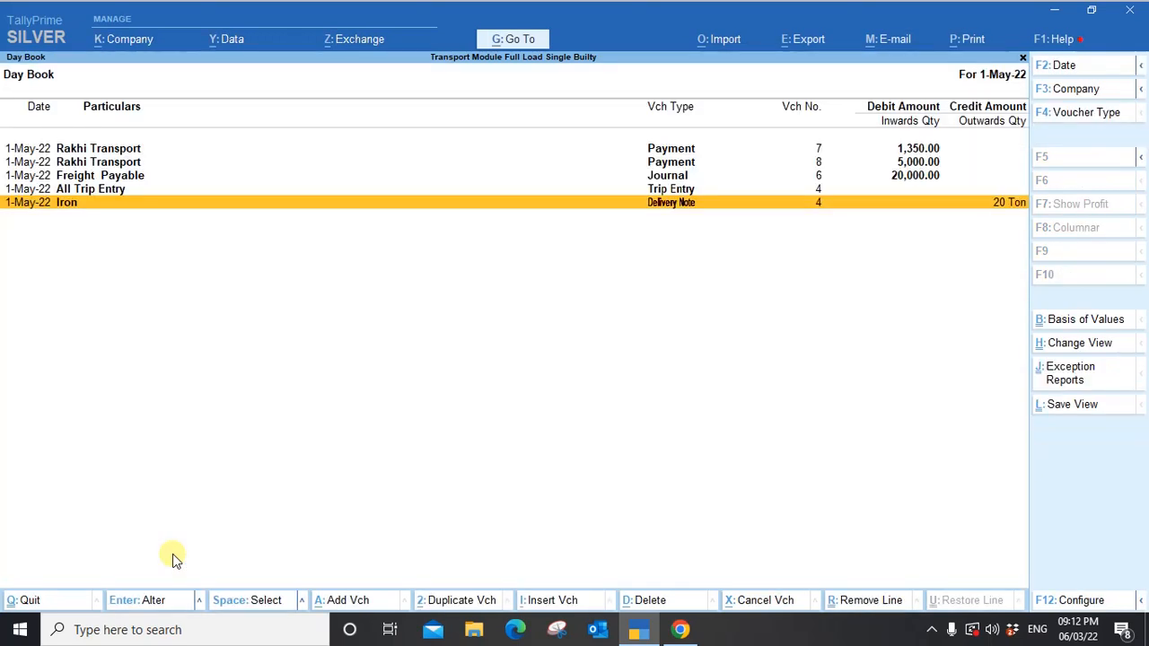
# Leave the Day Book and go to the Transport Solution menu.
pyautogui.press('Escape')
pyautogui.press('Escape')
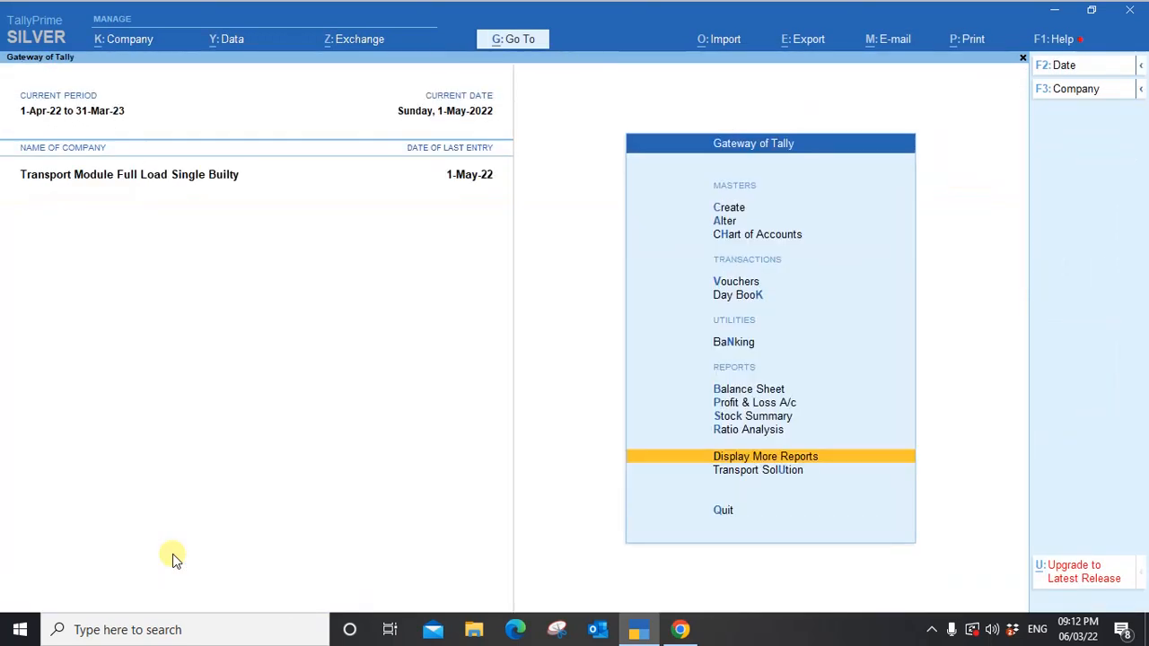
pyautogui.press('Down')
pyautogui.press('Return')
pyautogui.press('Down')
pyautogui.press('Down')
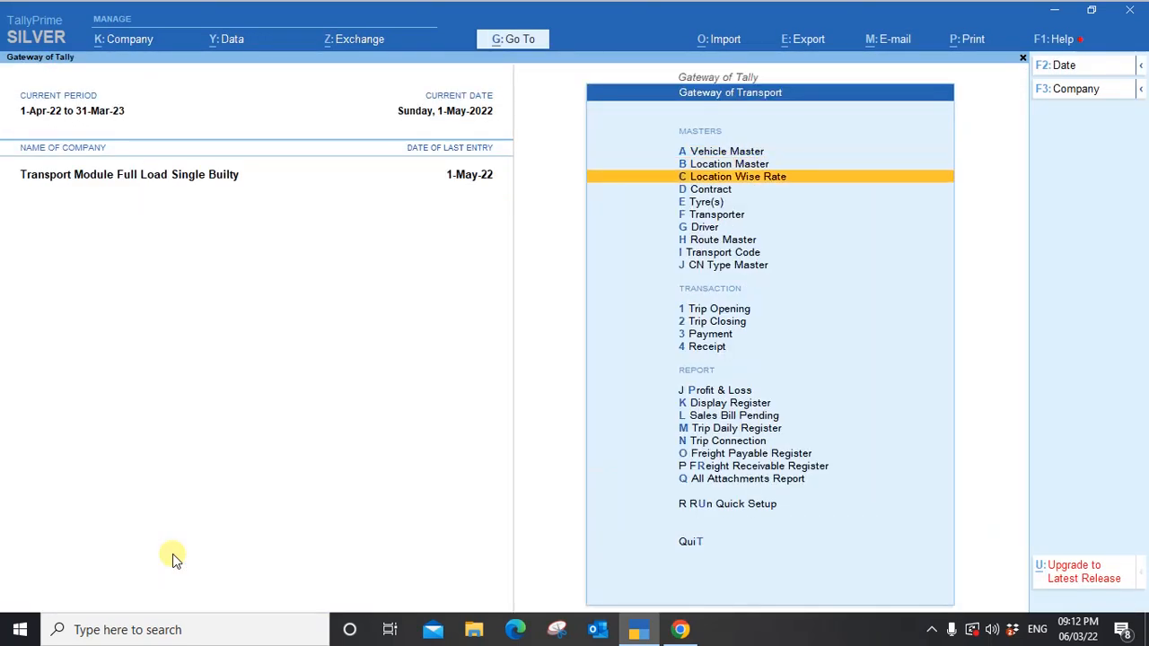
pyautogui.press('Down')
pyautogui.press('Down')
pyautogui.press('Down')
pyautogui.press('Down')
pyautogui.press('Down')
pyautogui.press('Down')
pyautogui.press('Down')
pyautogui.press('Down')
pyautogui.press('Down')
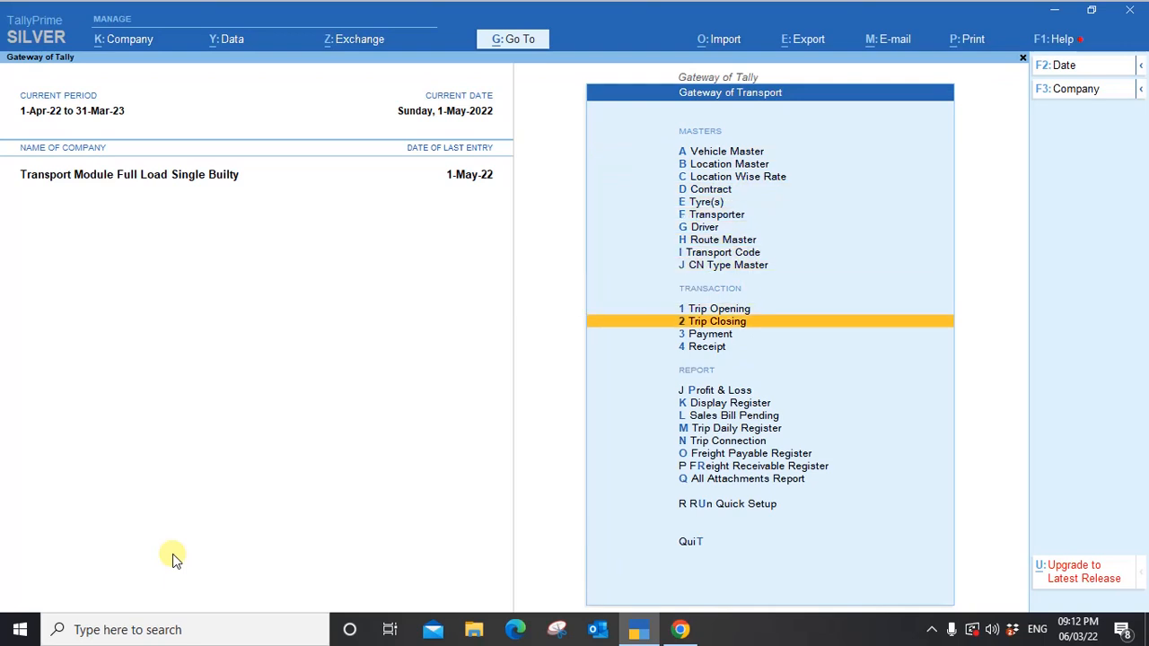
pyautogui.press('Return')
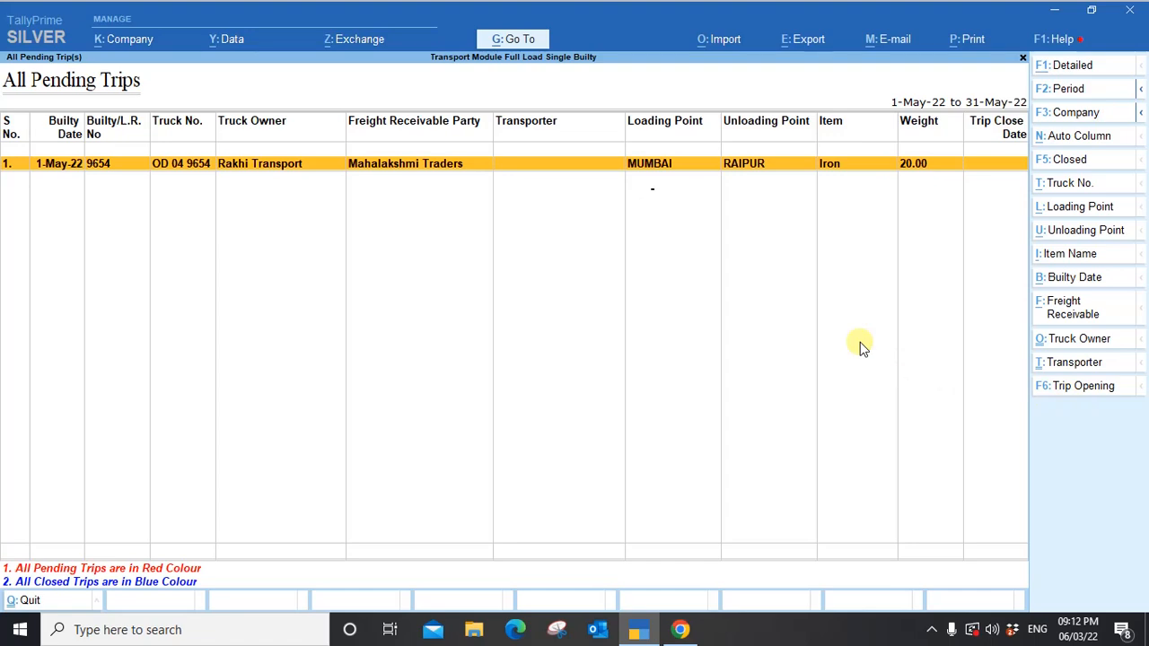
pyautogui.press('Return')
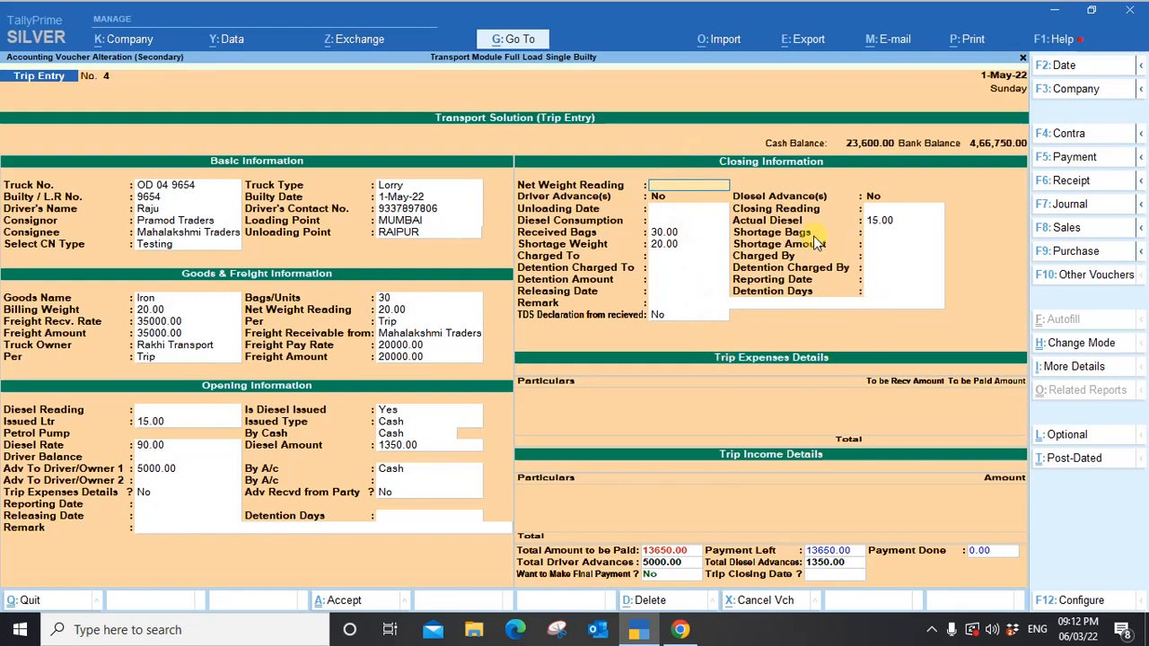
pyautogui.press('Escape')
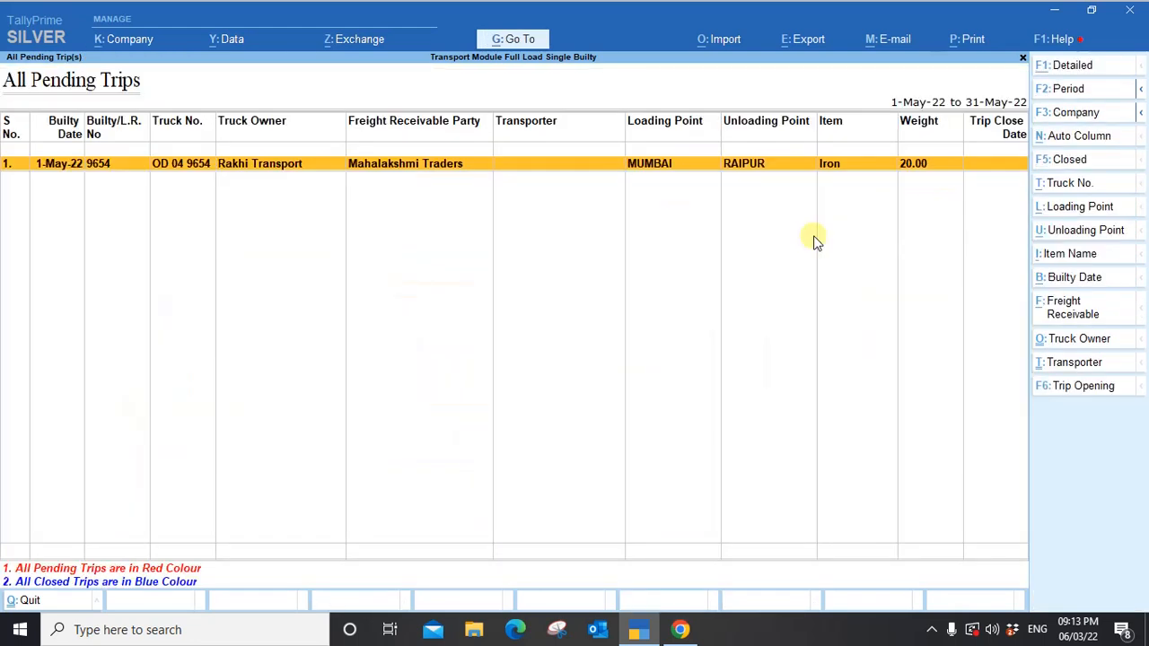
pyautogui.press('Escape')
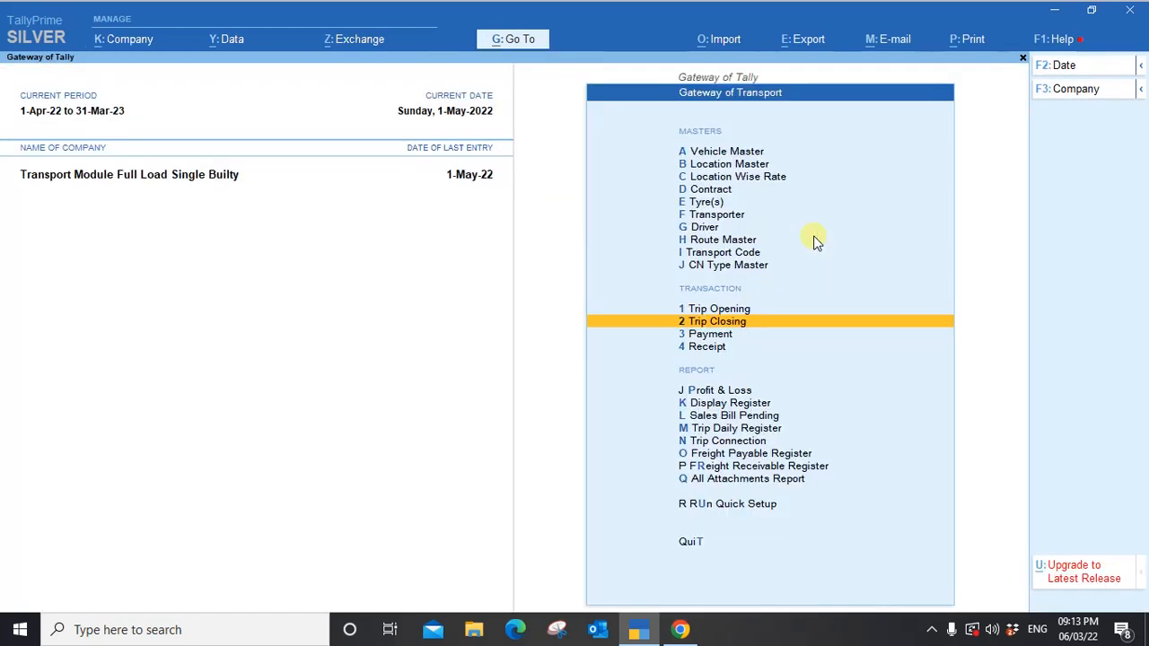
# Open the Trip Daily Register for the period 1-May-22 to 1-May-22.
pyautogui.press('Down')
pyautogui.press('Down')
pyautogui.press('Down')
pyautogui.press('Down')
pyautogui.press('Down')
pyautogui.press('Down')
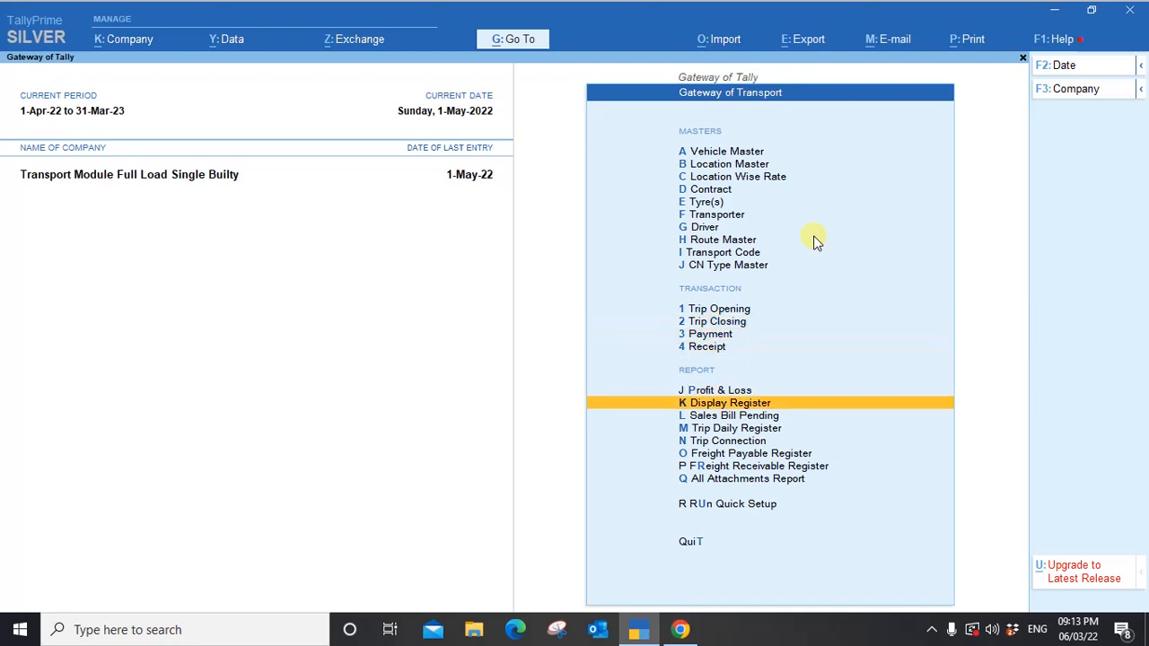
pyautogui.press('Return')
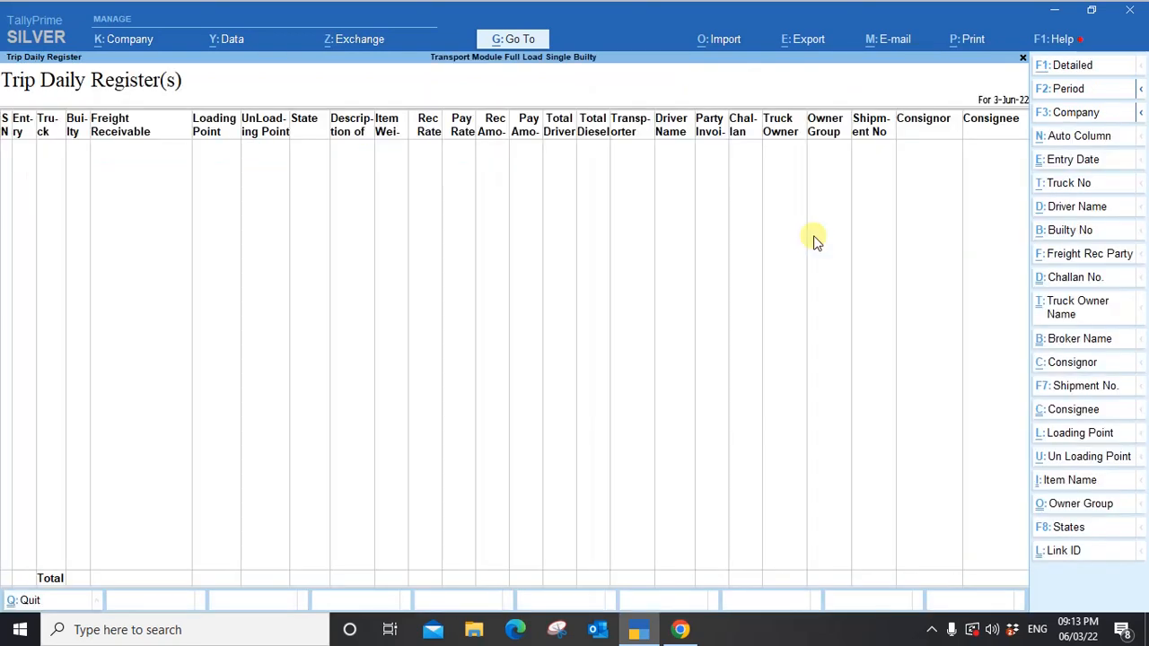
pyautogui.press('F2')
pyautogui.write('1-5')
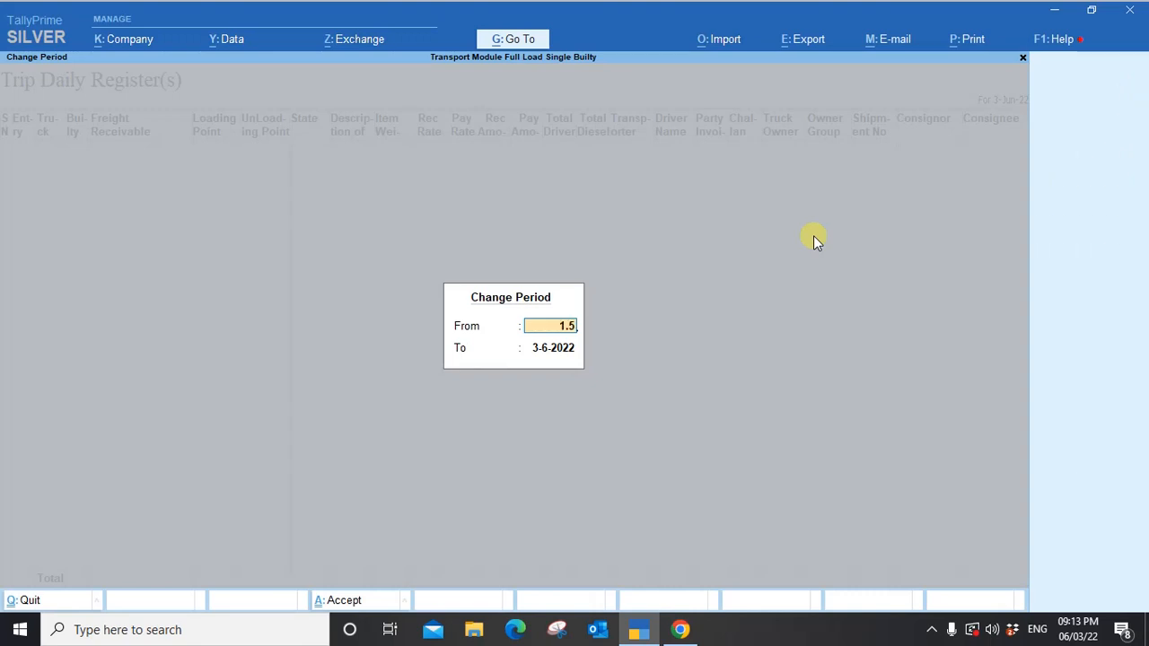
pyautogui.press('Return')
pyautogui.write('1-5-2022')
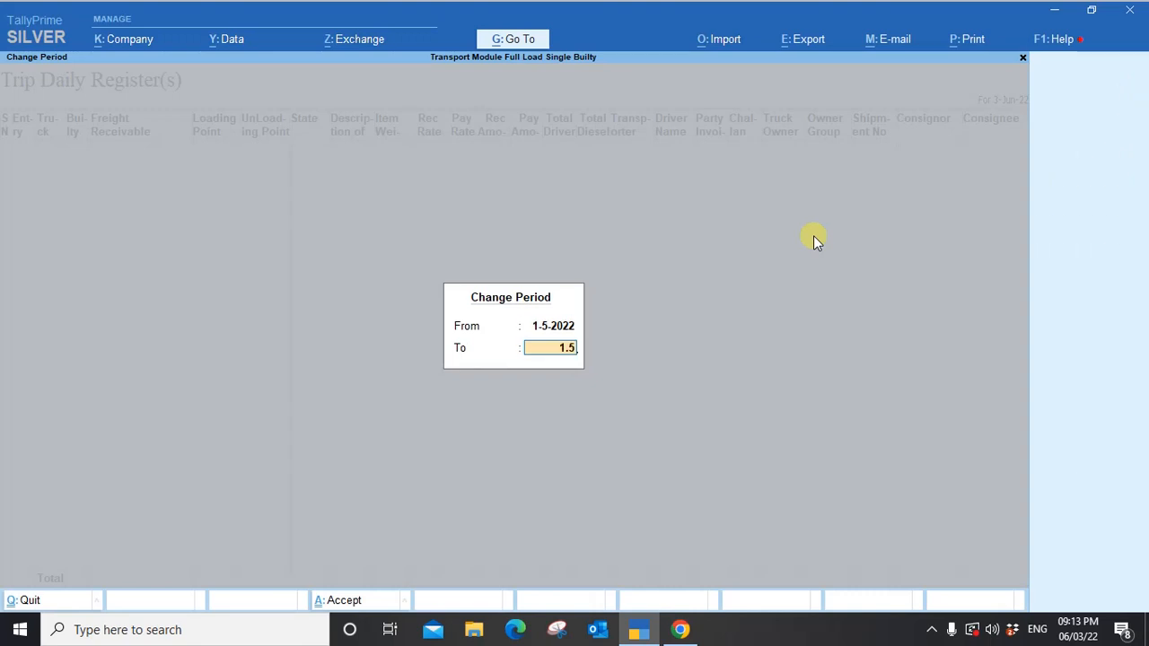
pyautogui.press('Return')
# Scroll across goods, freight, diesel advance, truck owner, consignor and consignee columns, then close the register.
pyautogui.press('Right')
pyautogui.press('Right')
pyautogui.press('Right')
pyautogui.press('Right')
pyautogui.press('Right')
pyautogui.press('Right')
pyautogui.press('Right')
pyautogui.press('Right')
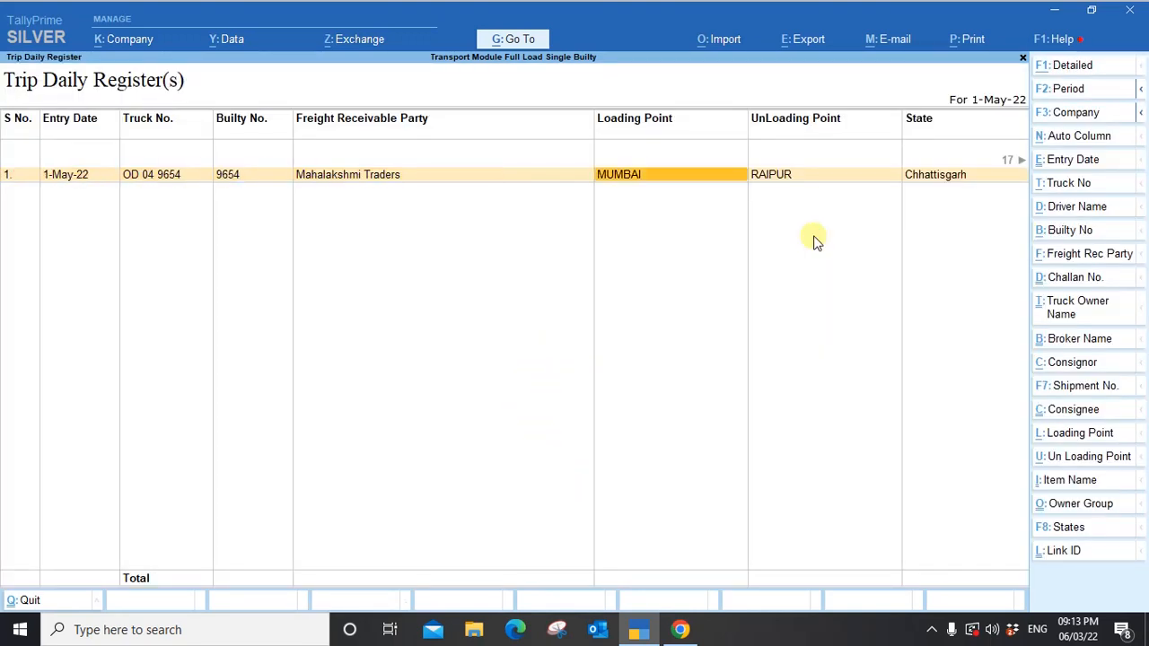
pyautogui.press('Right')
pyautogui.press('Right')
pyautogui.press('Right')
pyautogui.press('Right')
pyautogui.press('Right')
pyautogui.press('Right')
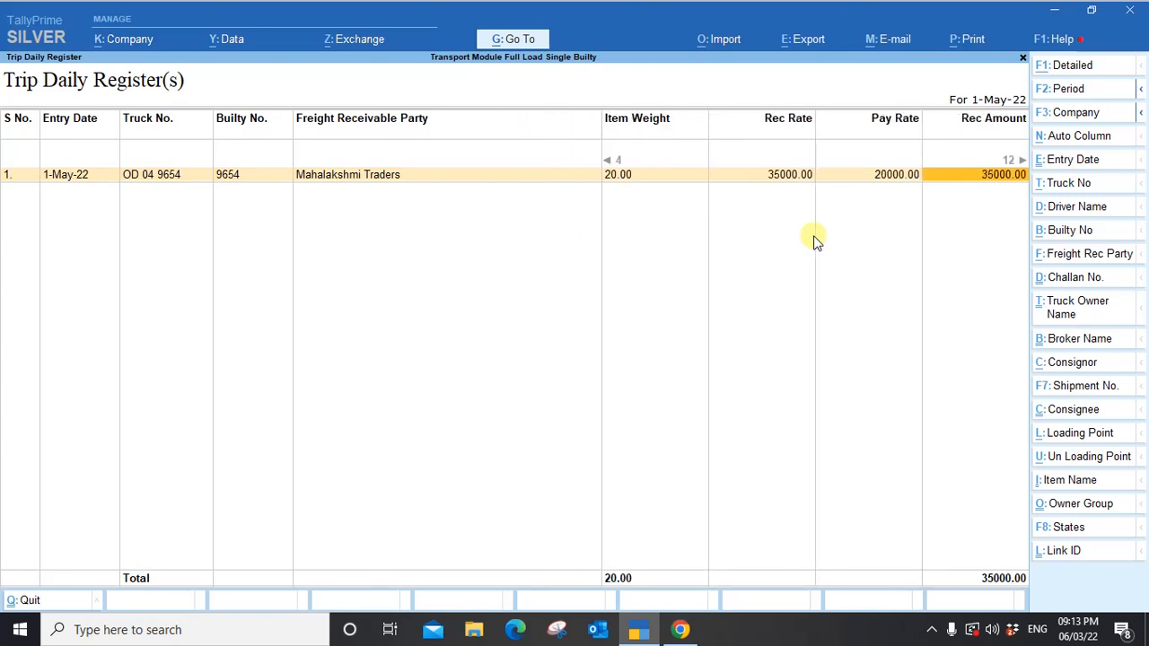
pyautogui.press('Right')
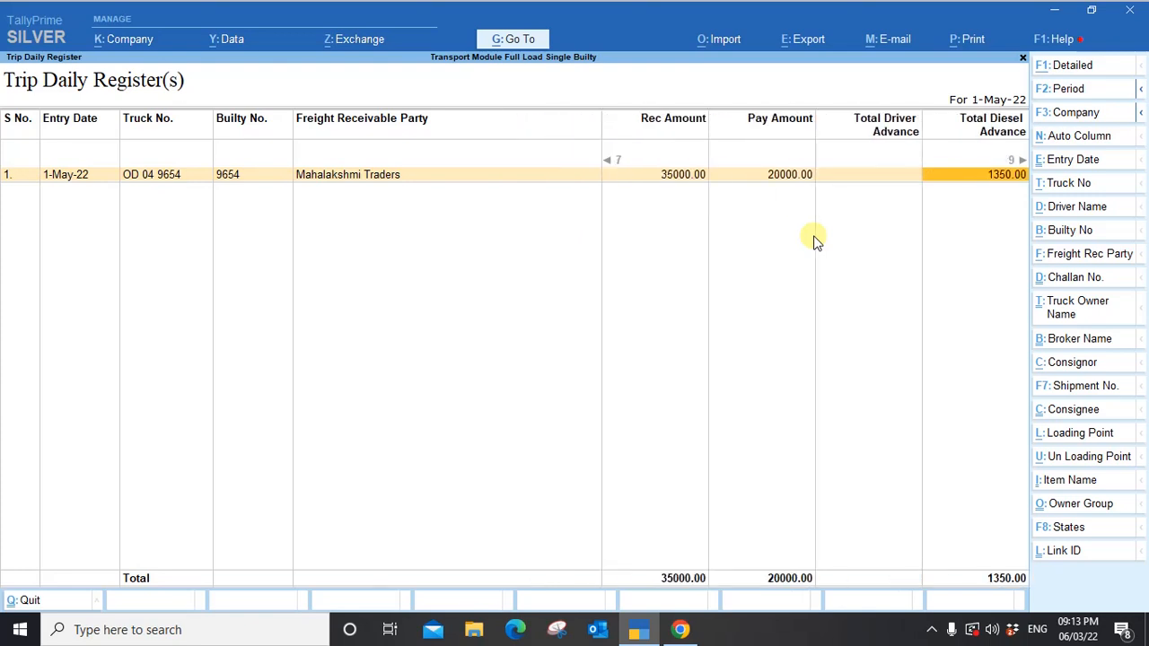
pyautogui.press('Right')
pyautogui.press('Right')
pyautogui.press('Right')
pyautogui.press('Right')
pyautogui.press('Right')
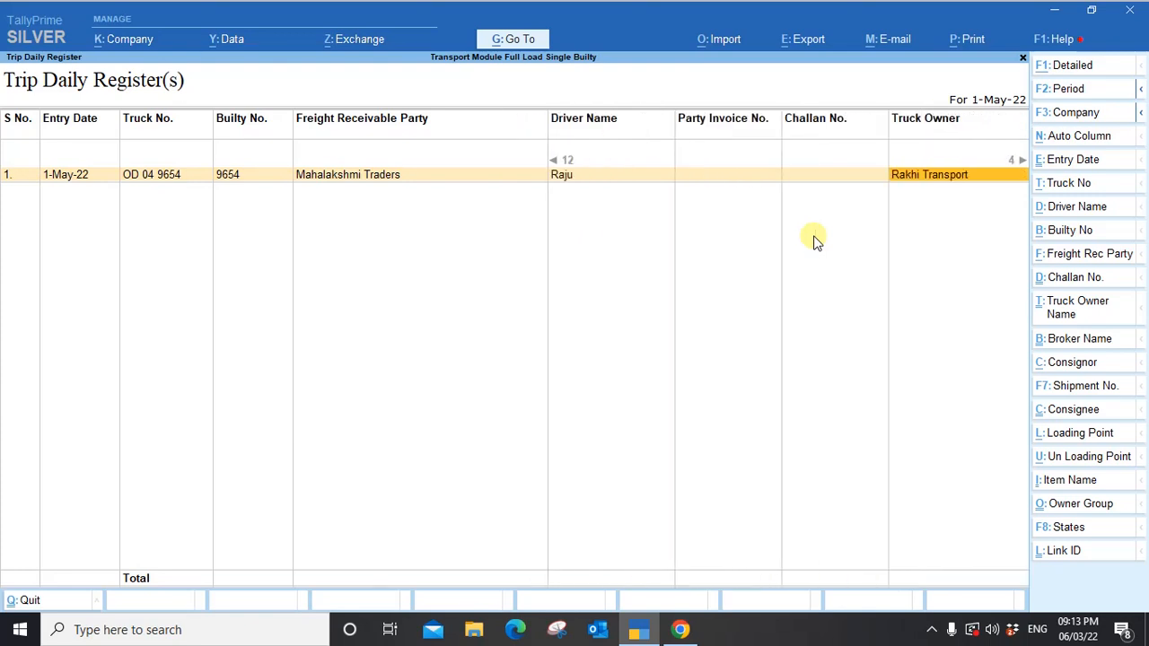
pyautogui.press('Right')
pyautogui.press('Right')
pyautogui.press('Right')
pyautogui.press('Right')
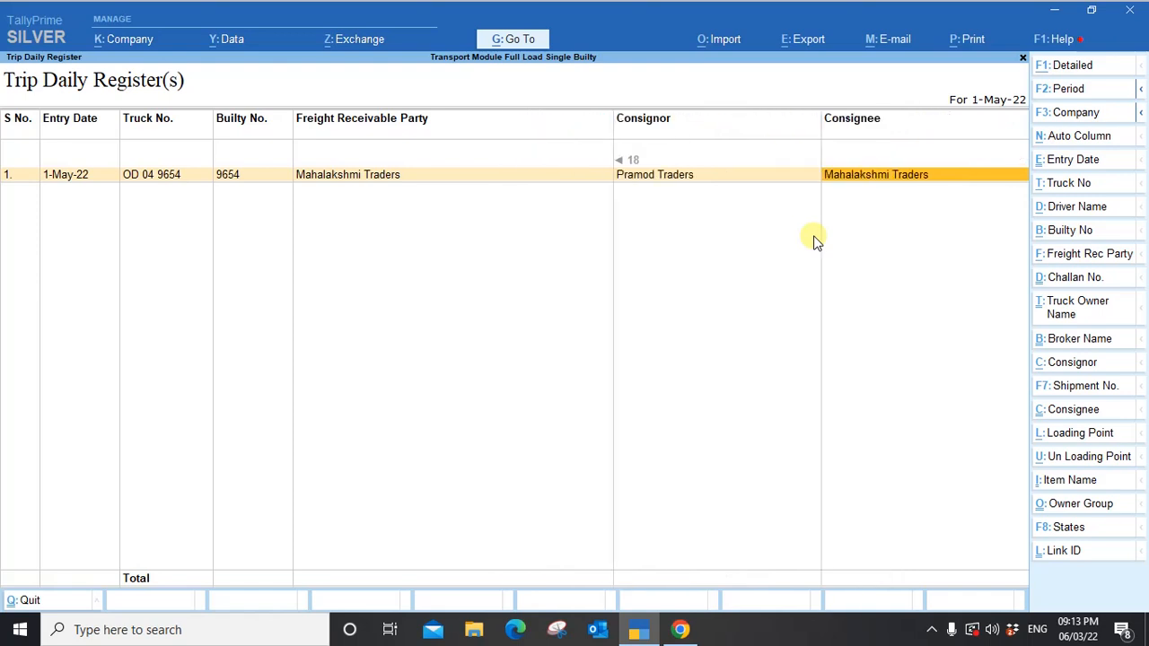
pyautogui.press('Left')
pyautogui.press('Left')
pyautogui.press('Left')
pyautogui.press('Left')
pyautogui.press('Left')
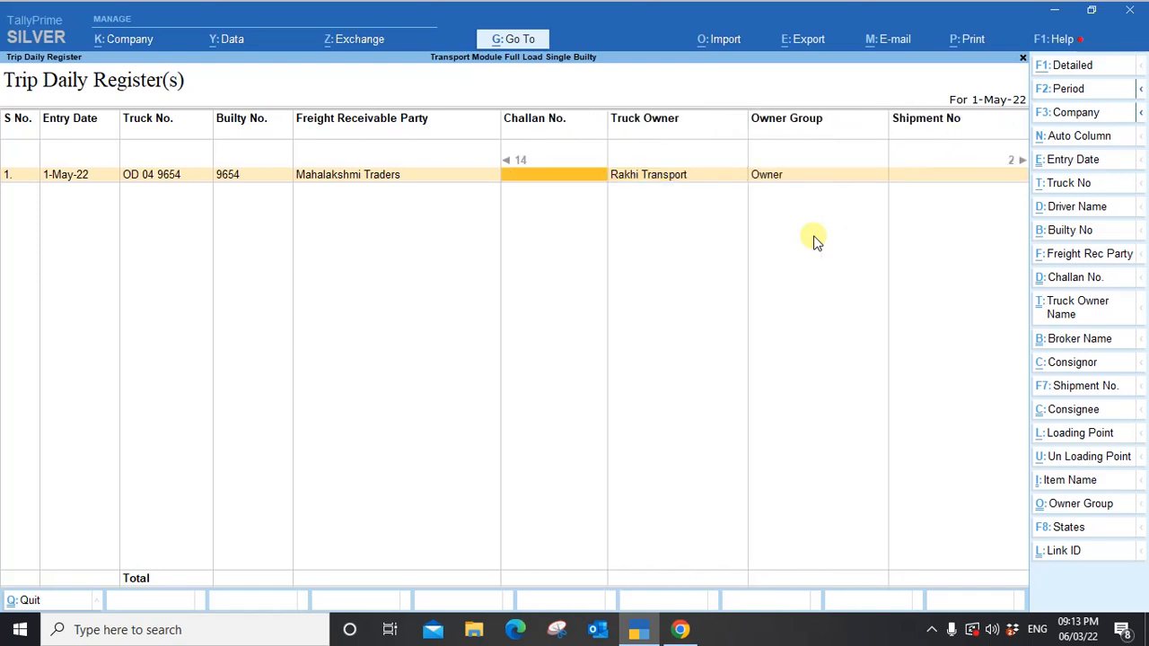
pyautogui.press('Escape')
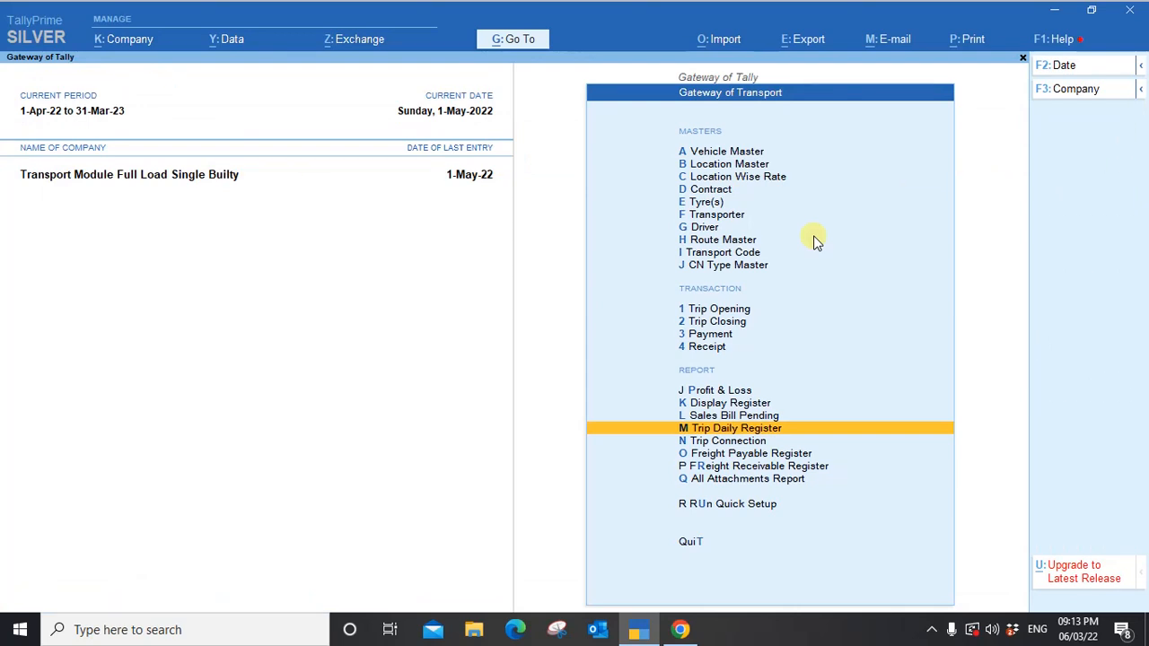
pyautogui.press('Down')
pyautogui.press('Down')
pyautogui.press('Return')
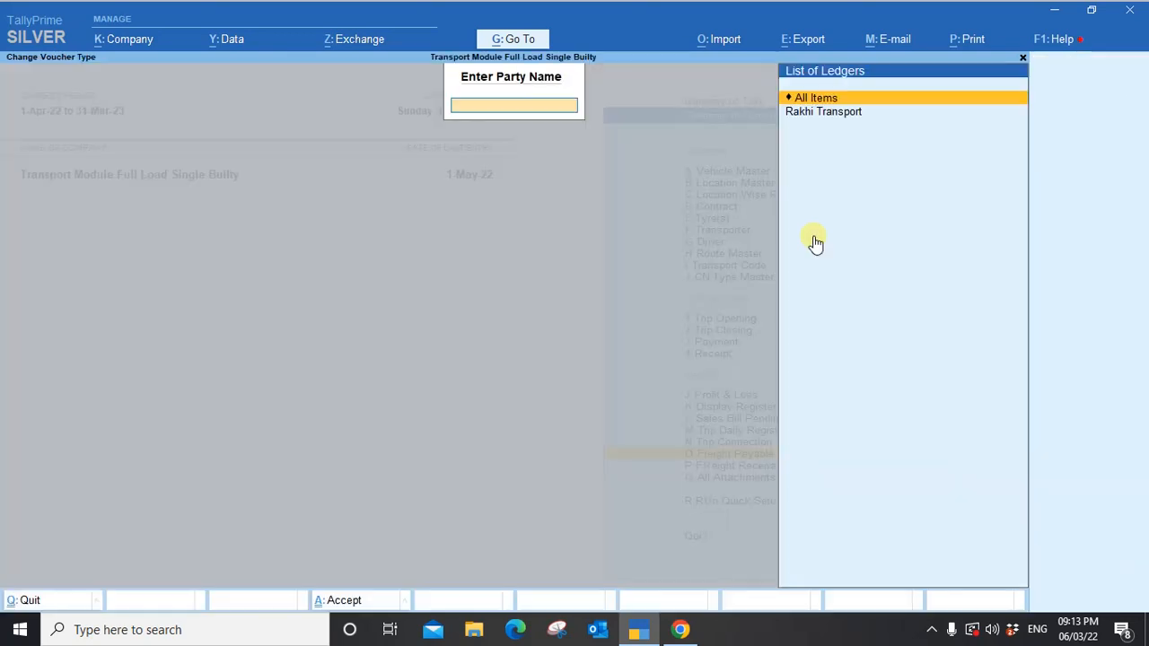
pyautogui.press('Return')
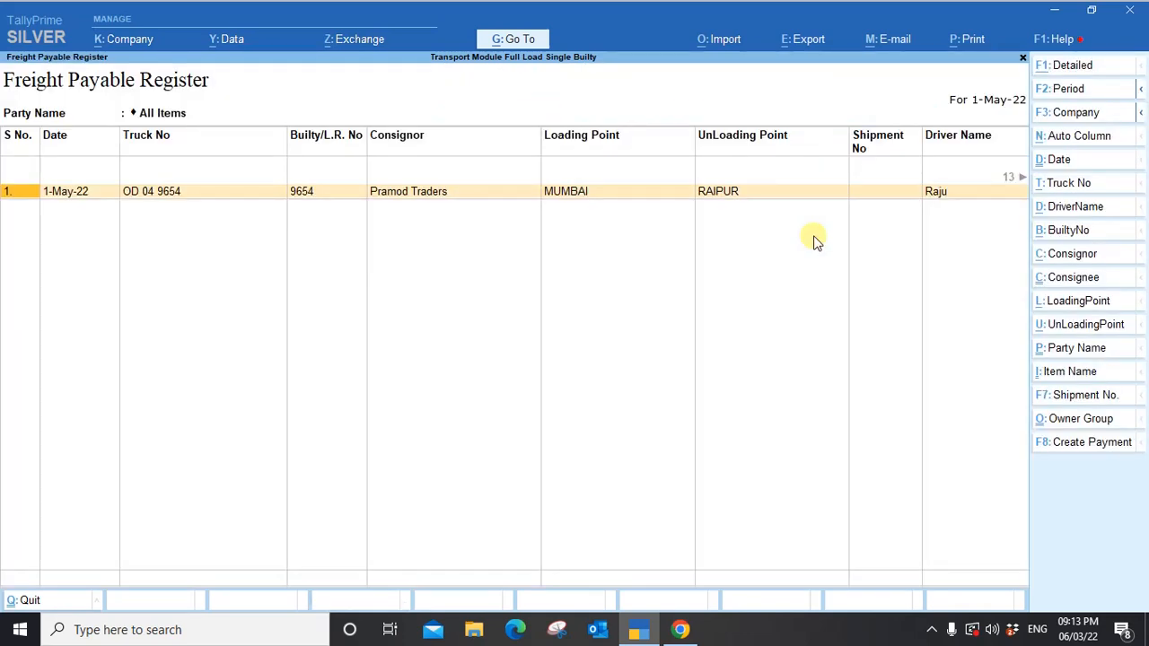
pyautogui.press('Right')
pyautogui.press('Right')
pyautogui.press('Right')
pyautogui.press('Right')
pyautogui.press('Right')
pyautogui.press('Right')
pyautogui.press('Right')
pyautogui.press('Right')
pyautogui.press('Right')
pyautogui.press('Right')
pyautogui.press('Right')
pyautogui.press('Right')
pyautogui.press('Right')
pyautogui.press('Right')
pyautogui.press('Right')
pyautogui.press('Right')
pyautogui.press('Right')
pyautogui.press('Right')
pyautogui.press('Right')
pyautogui.press('Right')
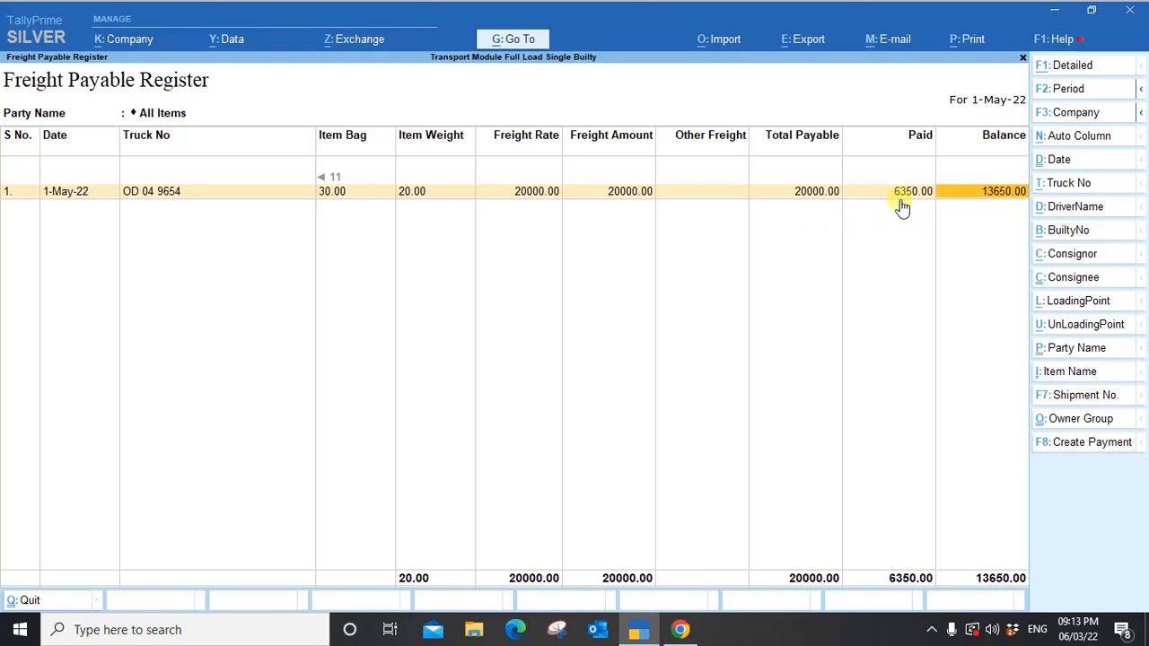
pyautogui.press('Left')
pyautogui.press('Left')
pyautogui.press('Left')
pyautogui.press('Left')
pyautogui.press('Left')
pyautogui.press('Left')
pyautogui.press('Left')
pyautogui.press('Left')
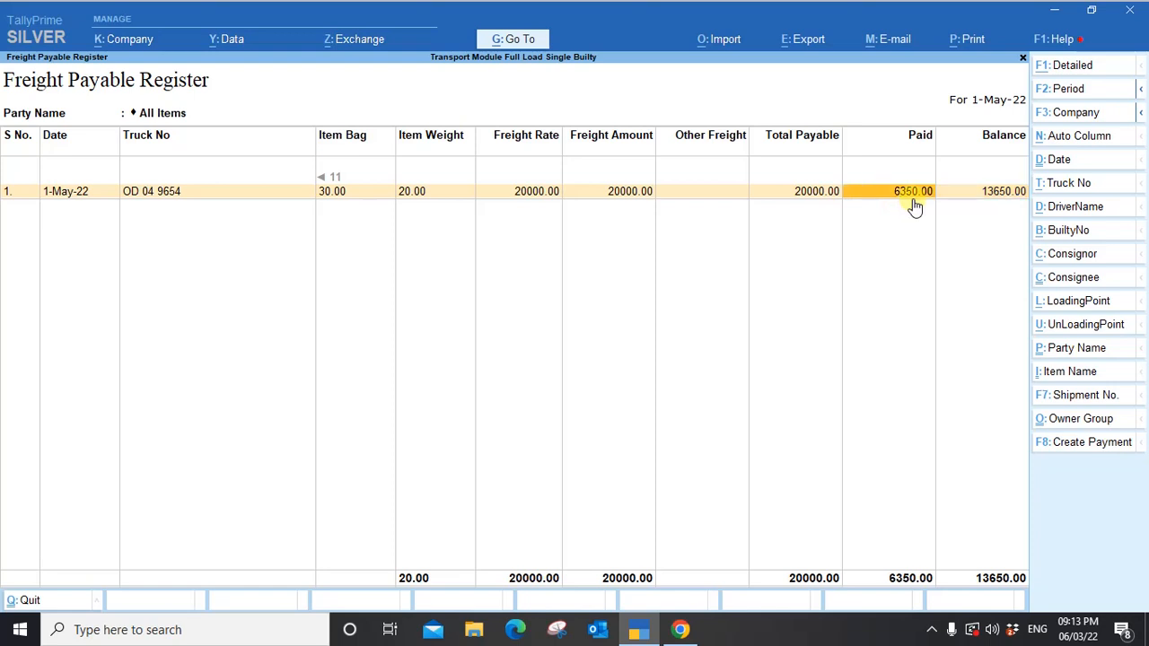
pyautogui.press('Left')
pyautogui.press('Left')
pyautogui.press('Left')
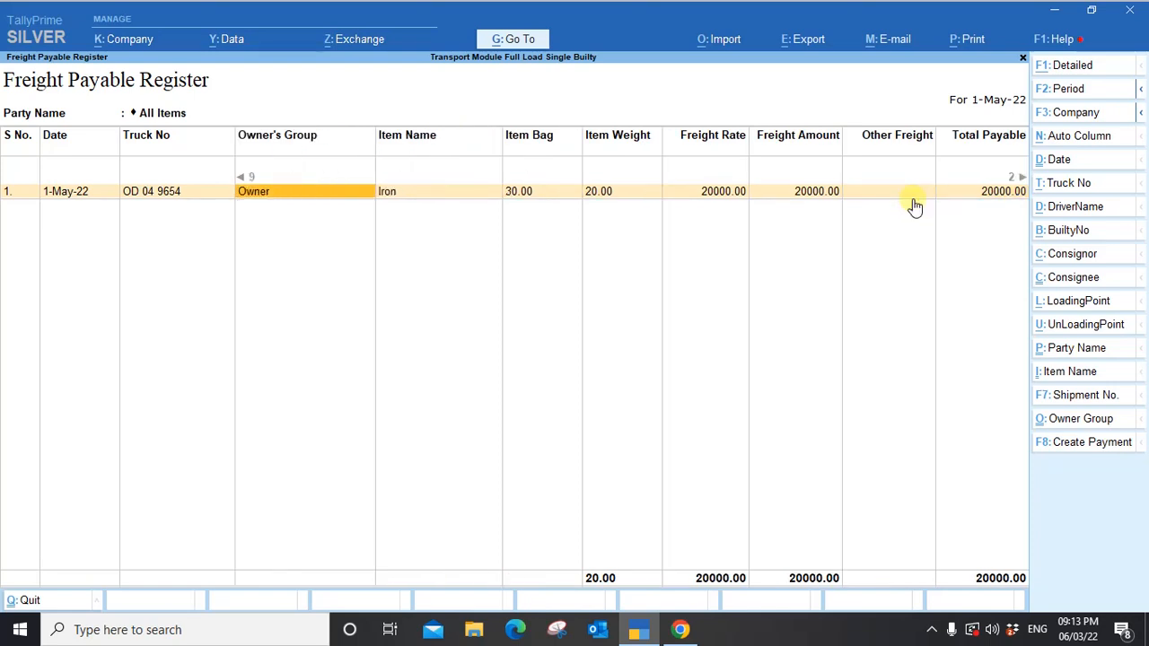
pyautogui.press('Left')
pyautogui.press('Left')
pyautogui.press('Left')
pyautogui.press('Left')
pyautogui.press('Left')
pyautogui.press('Left')
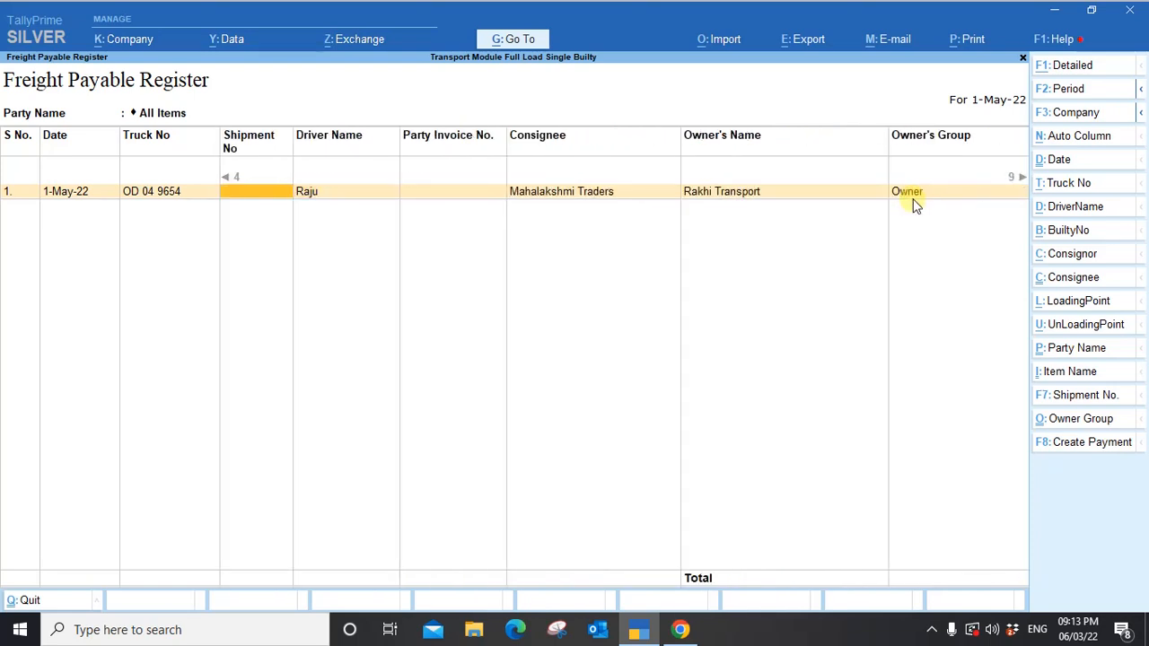
pyautogui.press('Left')
pyautogui.press('Left')
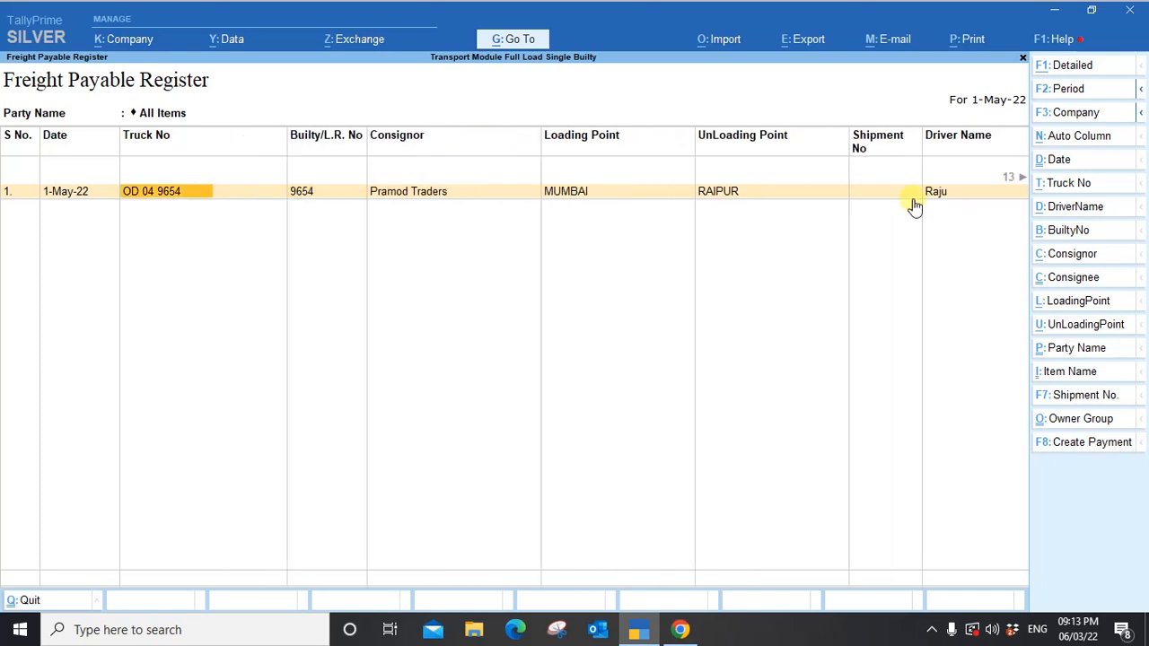
pyautogui.press('Right')
pyautogui.press('Right')
pyautogui.press('Right')
pyautogui.press('Right')
pyautogui.press('Right')
pyautogui.press('Right')
pyautogui.press('Right')
pyautogui.press('Right')
pyautogui.press('Right')
pyautogui.press('Right')
pyautogui.press('Right')
pyautogui.press('Right')
pyautogui.press('Right')
pyautogui.press('Right')
pyautogui.press('Right')
pyautogui.press('Right')
pyautogui.press('Right')
pyautogui.press('Right')
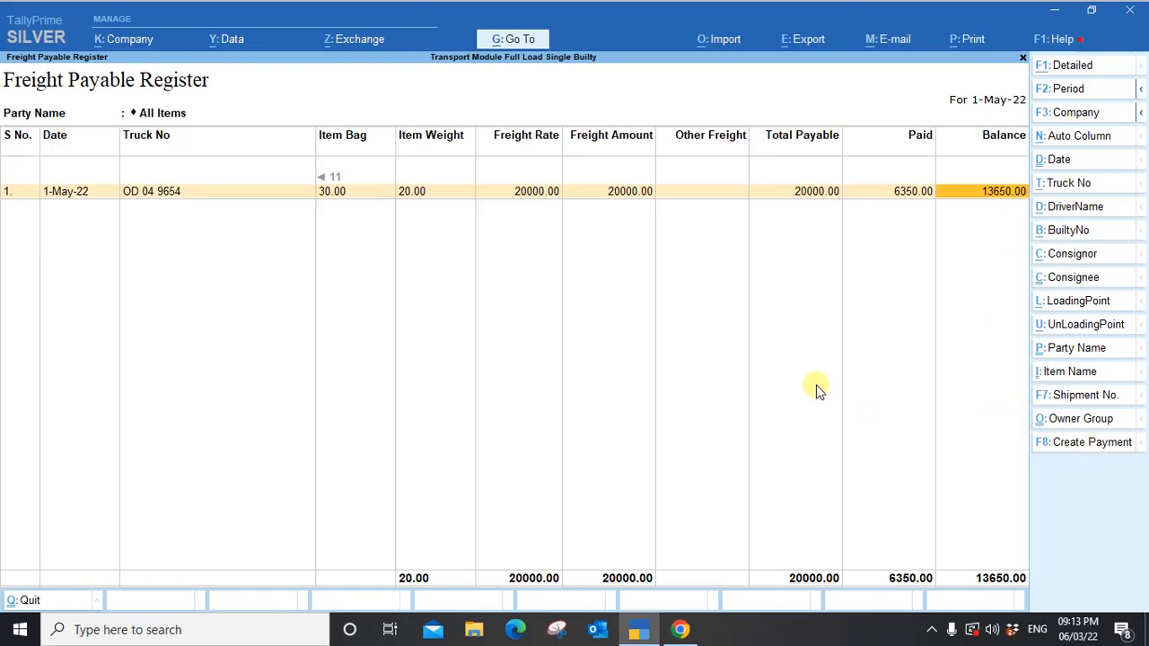
pyautogui.press('Escape')
pyautogui.press('Escape')
pyautogui.press('Escape')
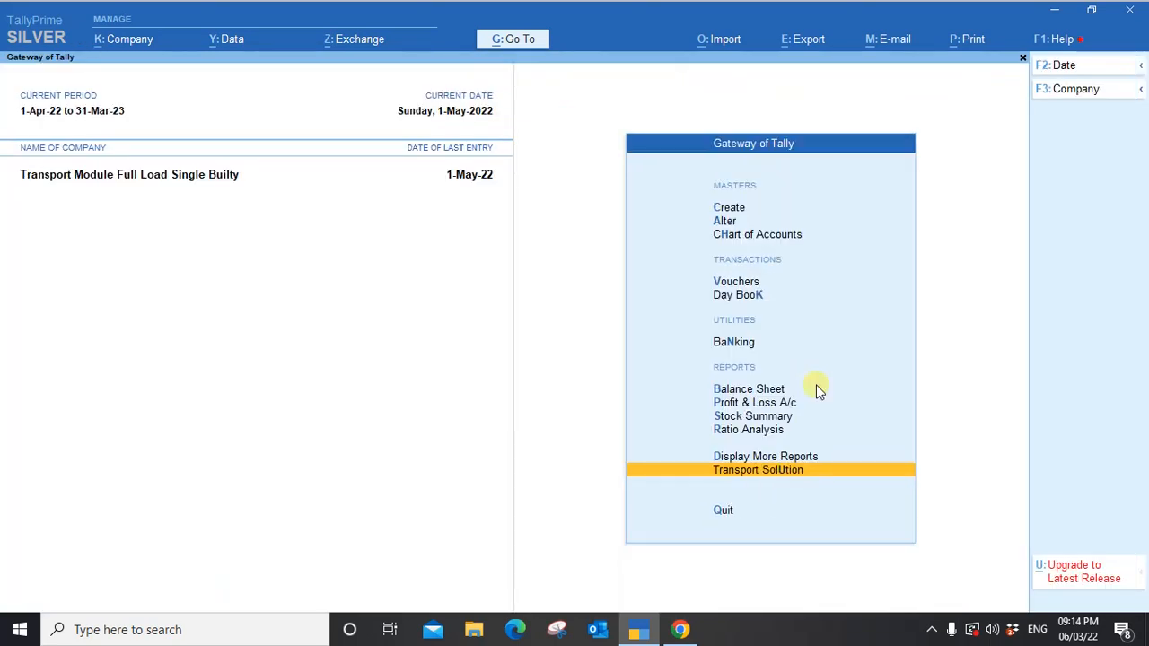
# Open the Freight Receivable Register and view its Consignee, Loading Point and Party Name columns.
pyautogui.press('Return')
pyautogui.press('Down')
pyautogui.press('Down')
pyautogui.press('Down')
pyautogui.press('Down')
pyautogui.press('Down')
pyautogui.press('Down')
pyautogui.press('Down')
pyautogui.press('Down')
pyautogui.press('Down')
pyautogui.press('Down')
pyautogui.press('Down')
pyautogui.press('Down')
pyautogui.press('Down')
pyautogui.press('Down')
pyautogui.press('Down')
pyautogui.press('Down')
pyautogui.press('Down')
pyautogui.press('Down')
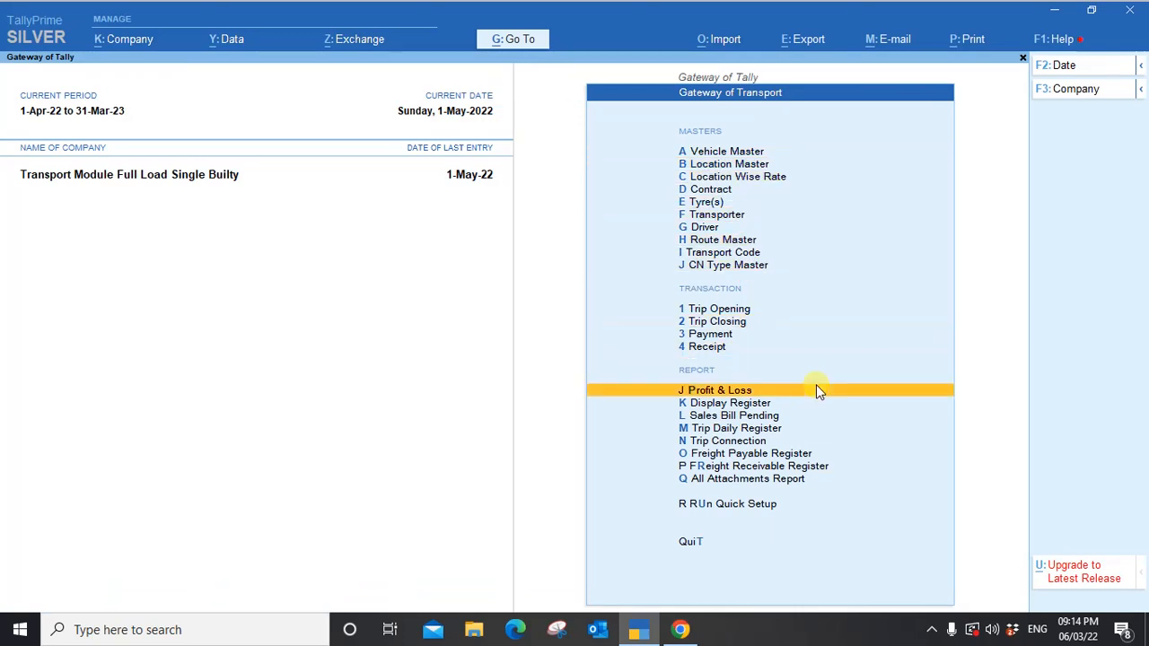
pyautogui.press('Down')
pyautogui.press('Down')
pyautogui.press('Return')
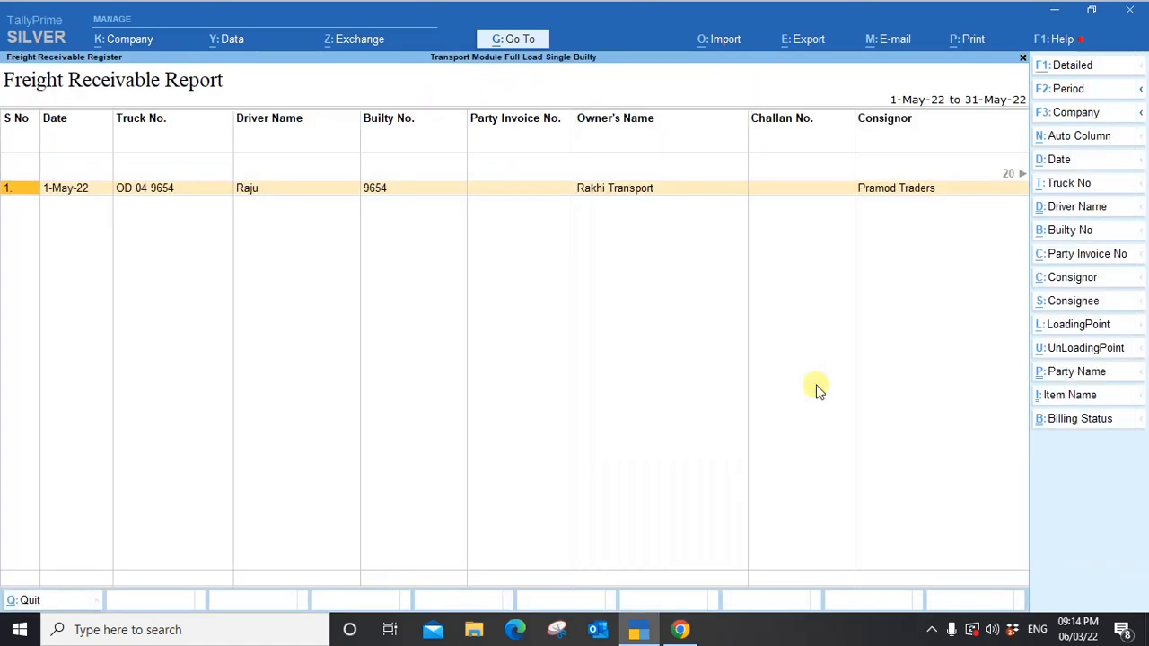
pyautogui.press('Right')
pyautogui.press('Right')
pyautogui.press('Right')
pyautogui.press('Right')
pyautogui.press('Right')
pyautogui.press('Right')
pyautogui.press('Right')
pyautogui.press('Right')
pyautogui.press('Right')
pyautogui.press('Right')
pyautogui.press('Right')
pyautogui.press('Right')
pyautogui.press('Right')
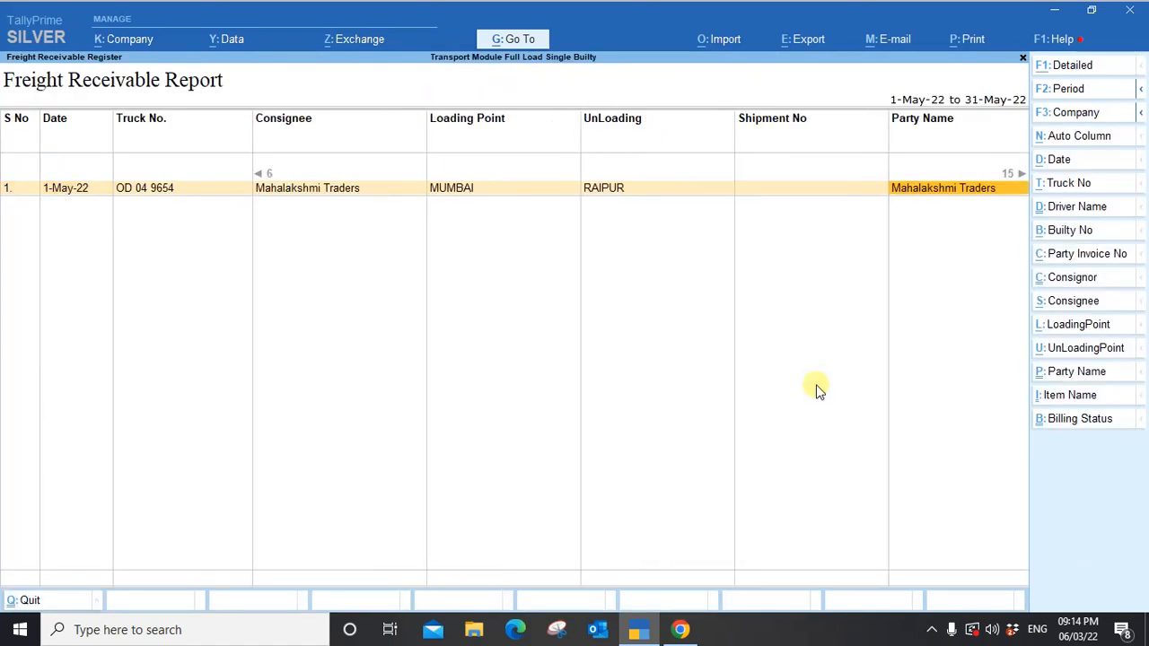
pyautogui.press('Escape')
# Reopen the Freight Receivable Report and confirm 35000 receivable, 35000 balance and Unbilled status.
pyautogui.press('Up')
pyautogui.press('Down')
pyautogui.press('Down')
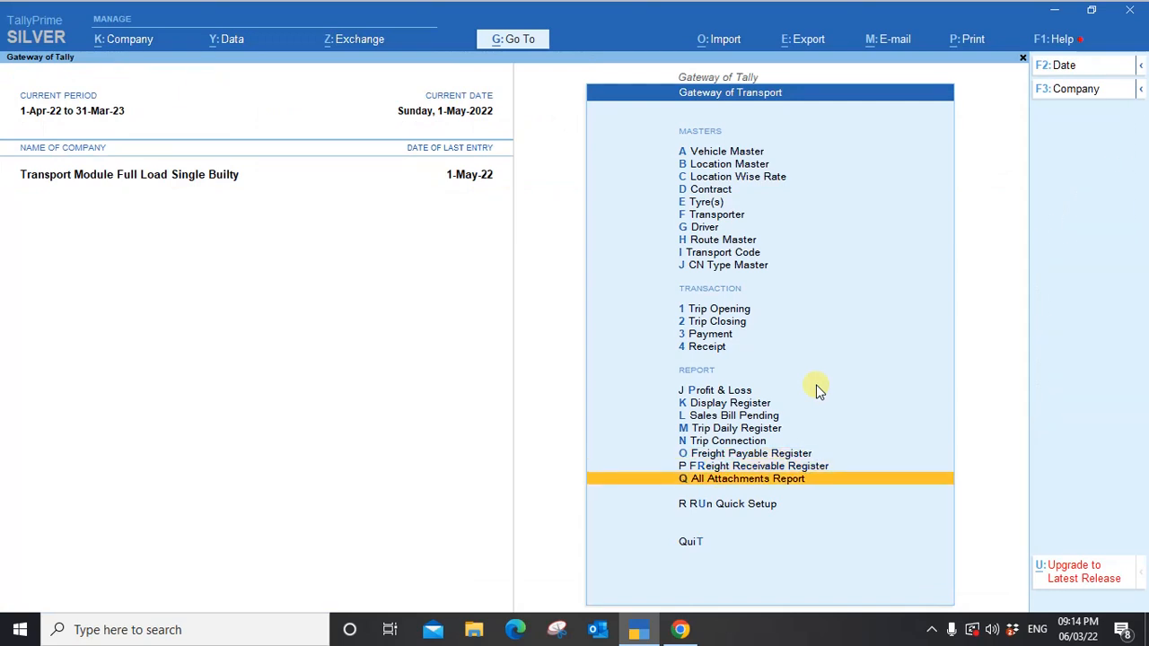
pyautogui.press('Up')
pyautogui.press('Return')
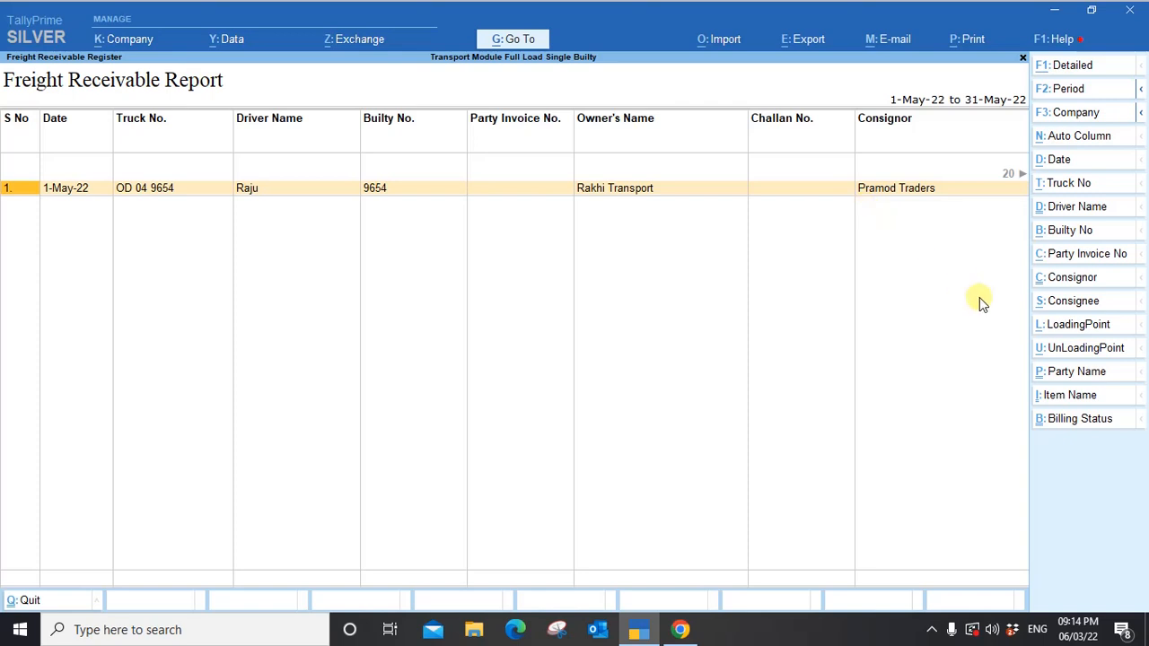
pyautogui.press('Right')
pyautogui.press('Right')
pyautogui.press('Right')
pyautogui.press('Right')
pyautogui.press('Right')
pyautogui.press('Right')
pyautogui.press('Right')
pyautogui.press('Right')
pyautogui.press('Right')
pyautogui.press('Right')
pyautogui.press('Right')
pyautogui.press('Right')
pyautogui.press('Right')
pyautogui.press('Right')
pyautogui.press('Right')
pyautogui.press('Right')
pyautogui.press('Right')
pyautogui.press('Right')
pyautogui.press('Right')
pyautogui.press('Right')
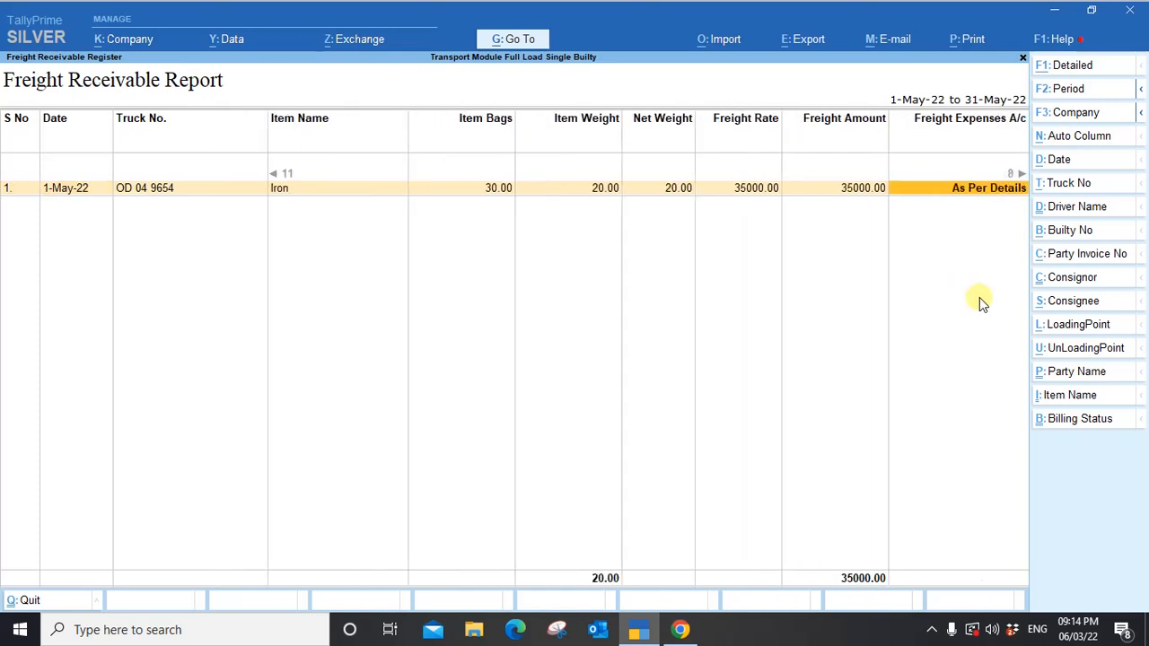
pyautogui.press('Right')
pyautogui.press('Right')
pyautogui.press('Right')
pyautogui.press('Right')
pyautogui.press('Right')
pyautogui.press('Right')
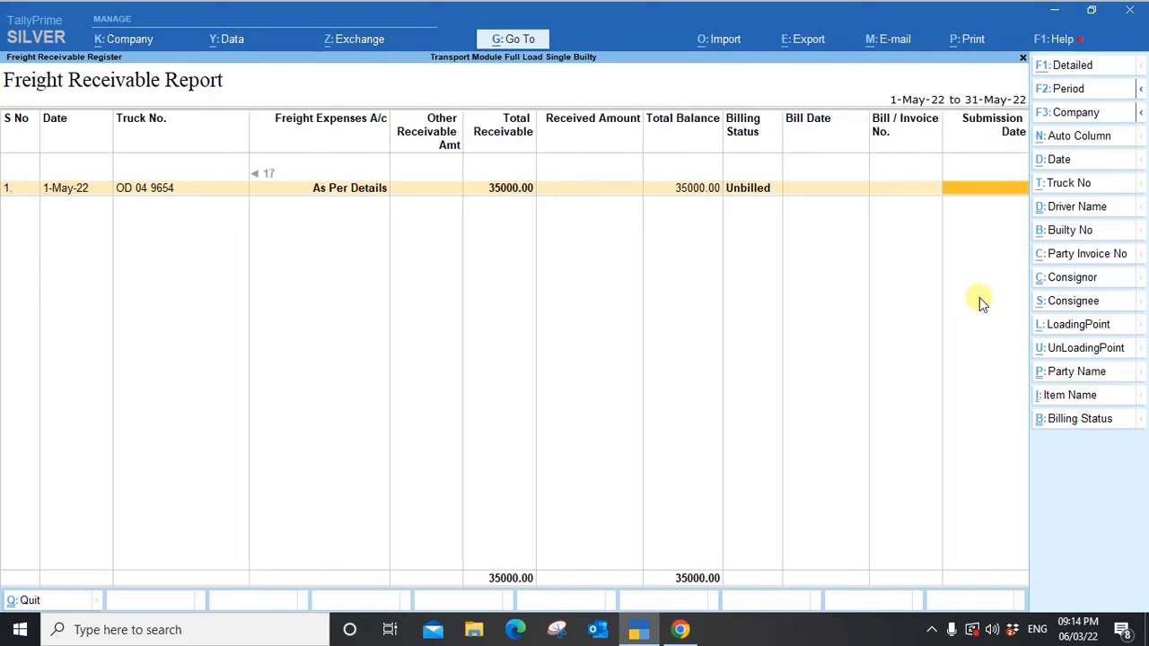
pyautogui.press('Left')
pyautogui.press('Left')
pyautogui.press('Left')
pyautogui.press('Left')
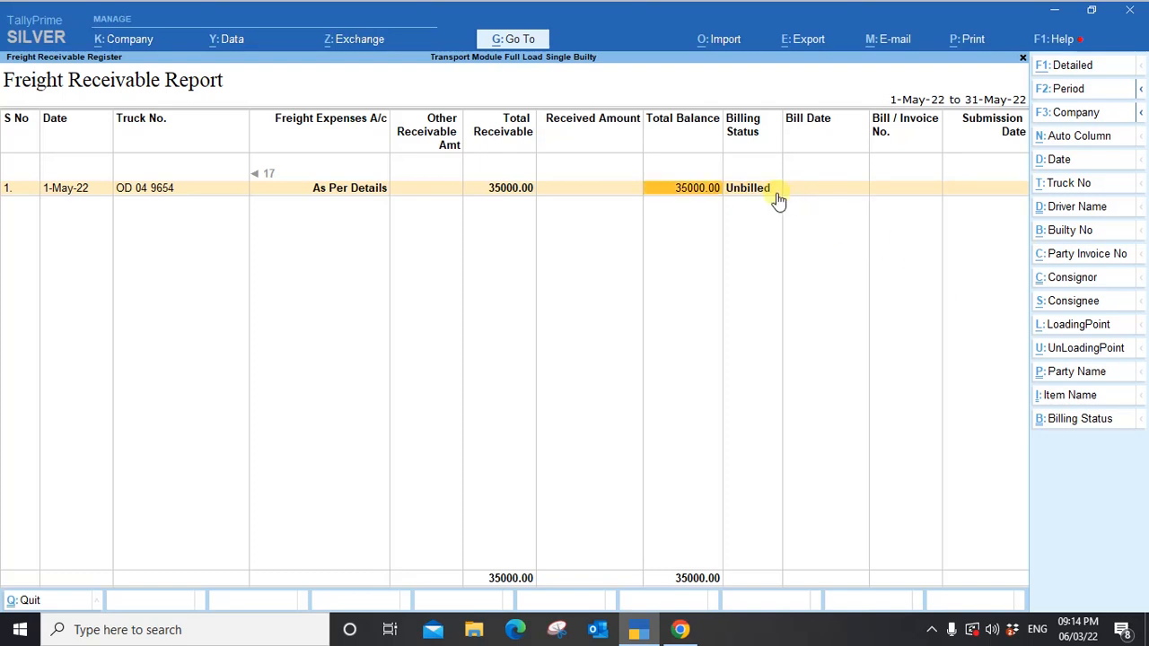
pyautogui.press('Escape')
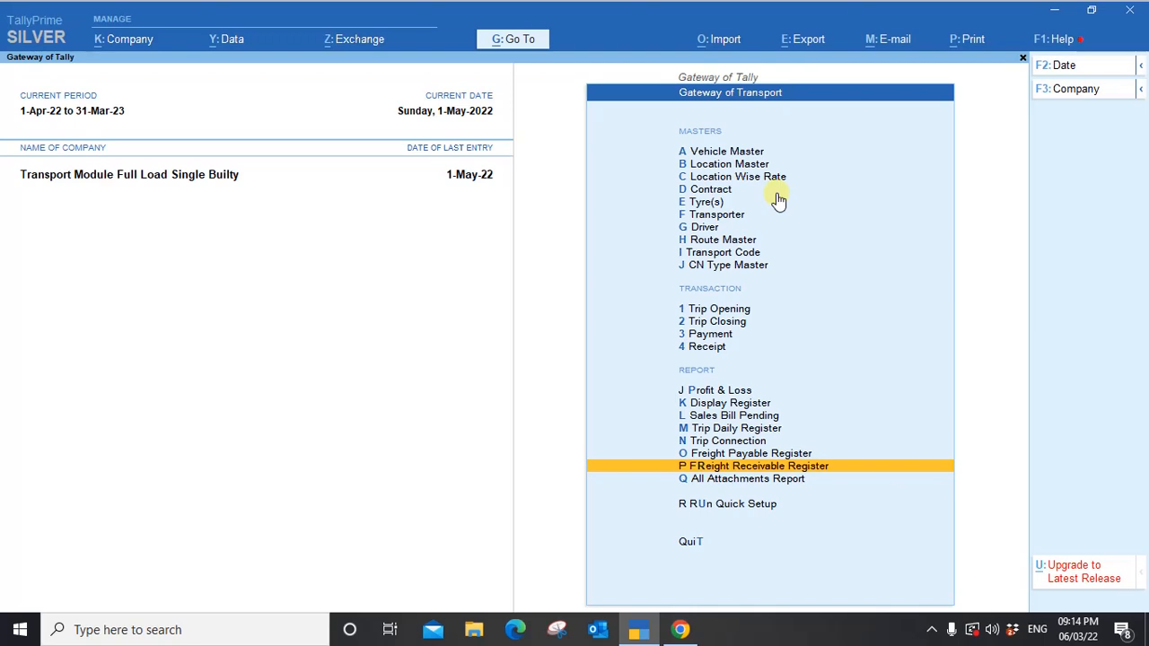
pyautogui.press('Up')
pyautogui.press('Up')
pyautogui.press('Up')
pyautogui.press('Up')
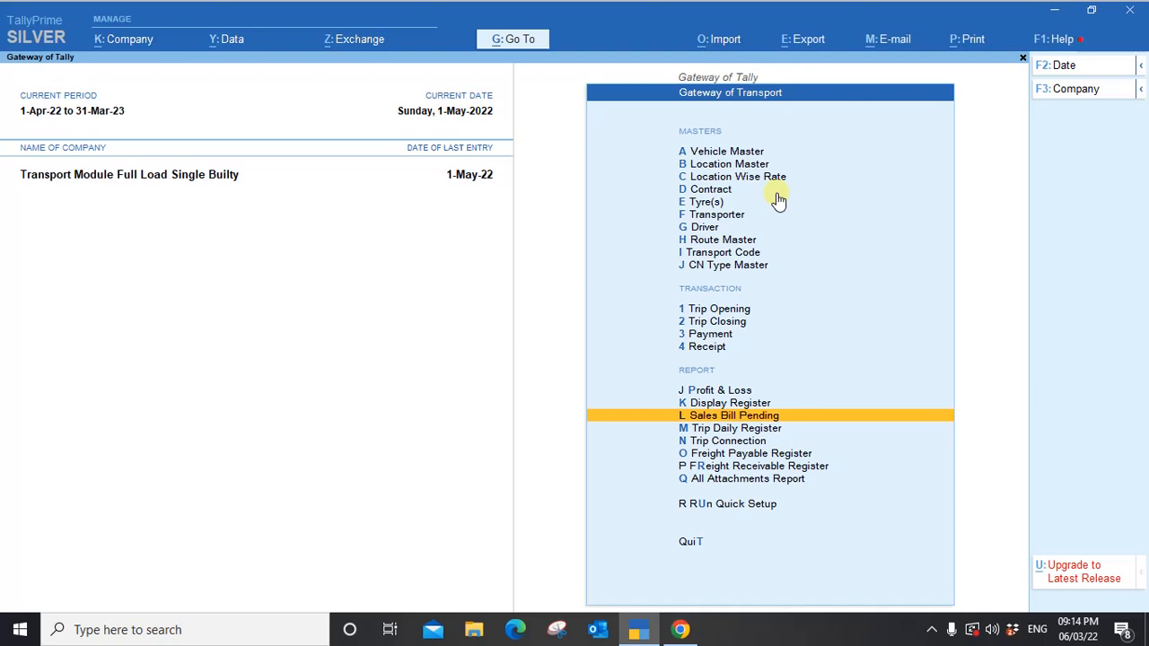
pyautogui.press('Up')
pyautogui.press('Up')
pyautogui.press('Up')
pyautogui.press('Up')
pyautogui.press('Up')
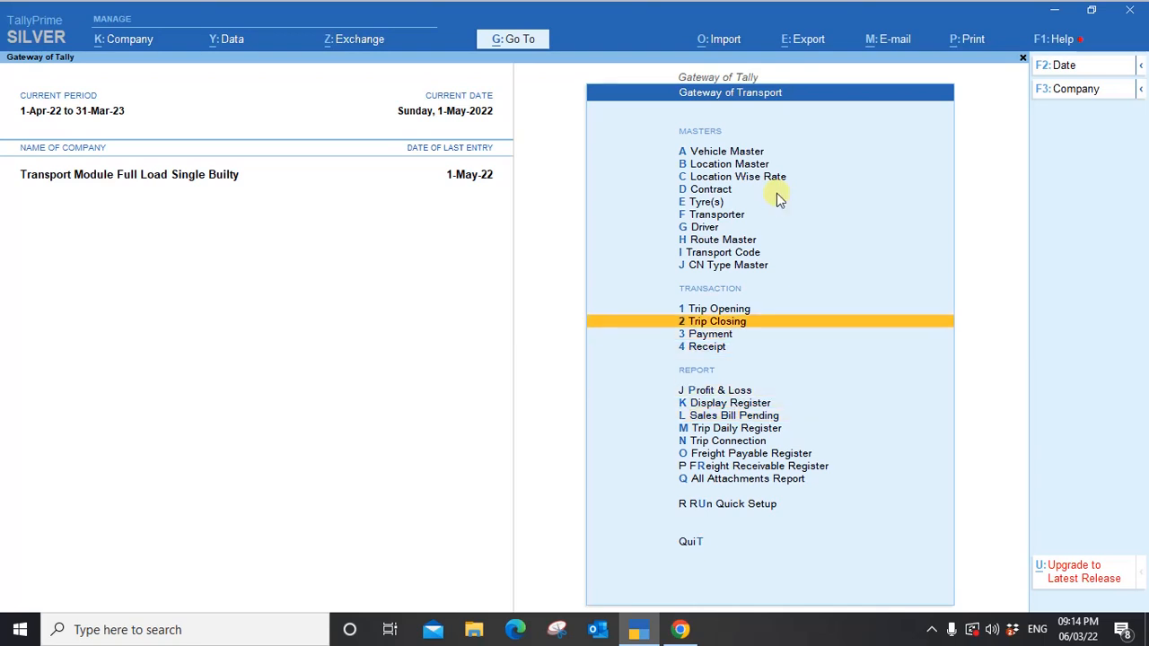